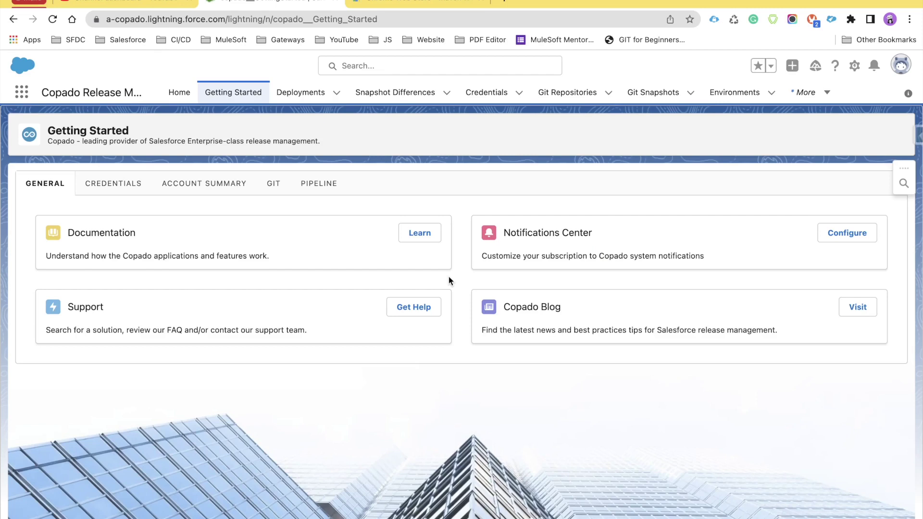
Open the Maven Tools for Salesforce extension's page from the existing search in the Chrome Web Store.
{"action": "left_click", "coordinate": [410, 2]}
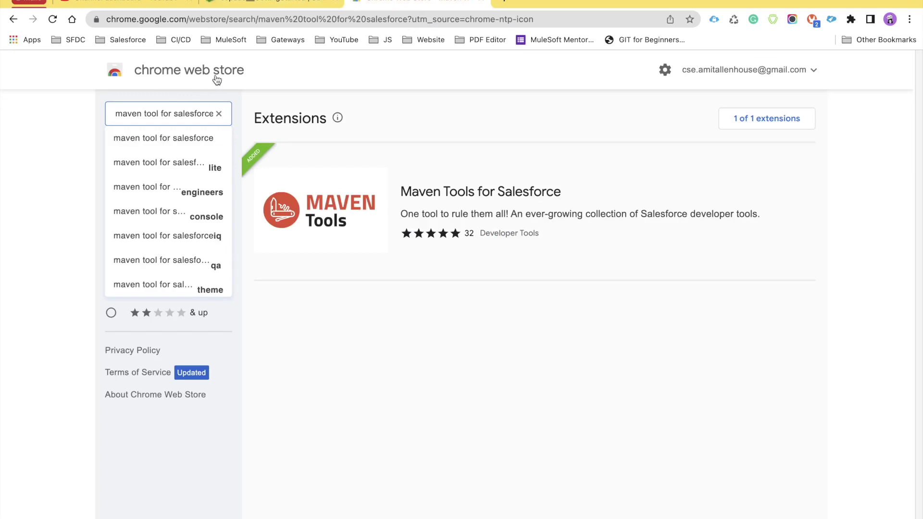
{"action": "left_click", "coordinate": [174, 115]}
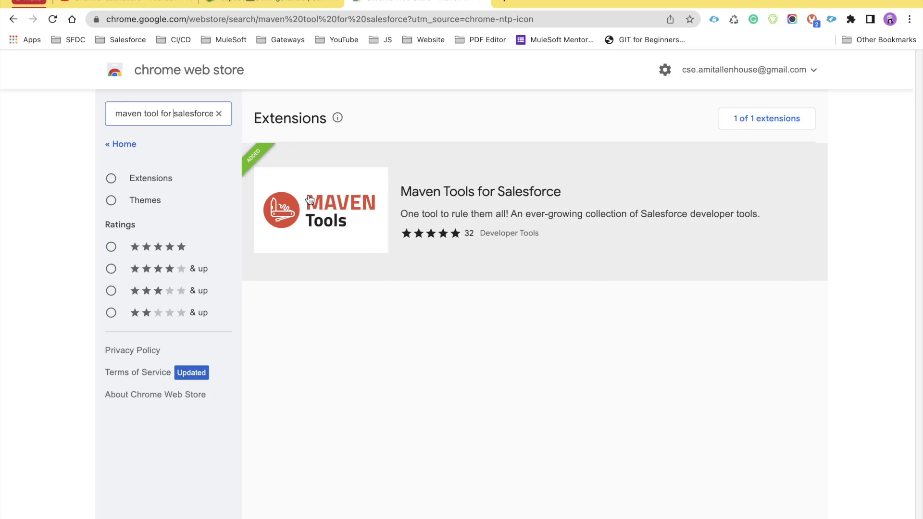
{"action": "left_click", "coordinate": [444, 204]}
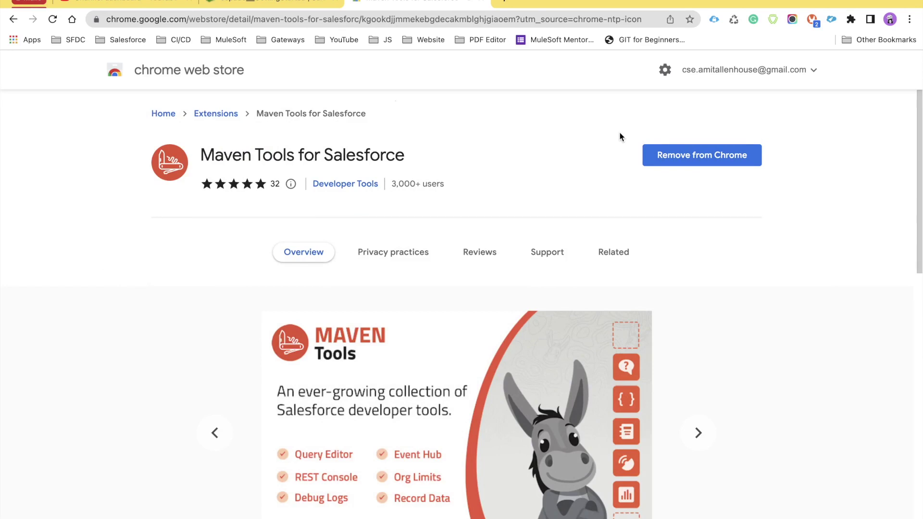
Return to the Copado Salesforce org, open the Maven Tools quick search and browse its list of all metadata.
{"action": "left_click", "coordinate": [275, 3]}
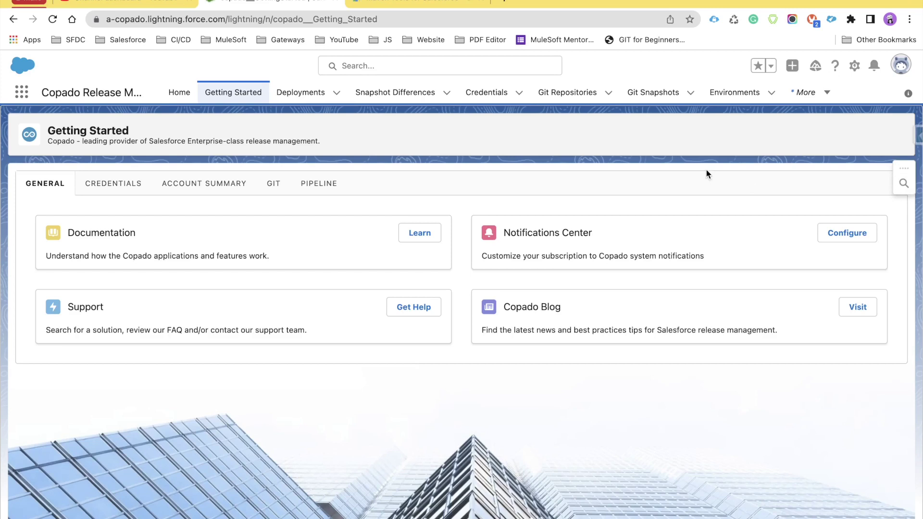
{"action": "left_click", "coordinate": [907, 189]}
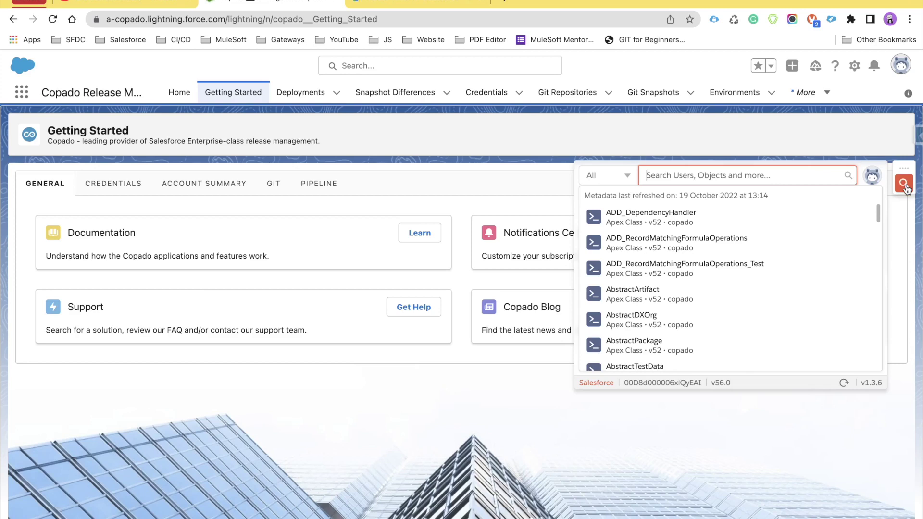
{"action": "scroll", "coordinate": [700, 322], "scroll_direction": "down", "scroll_amount": 1}
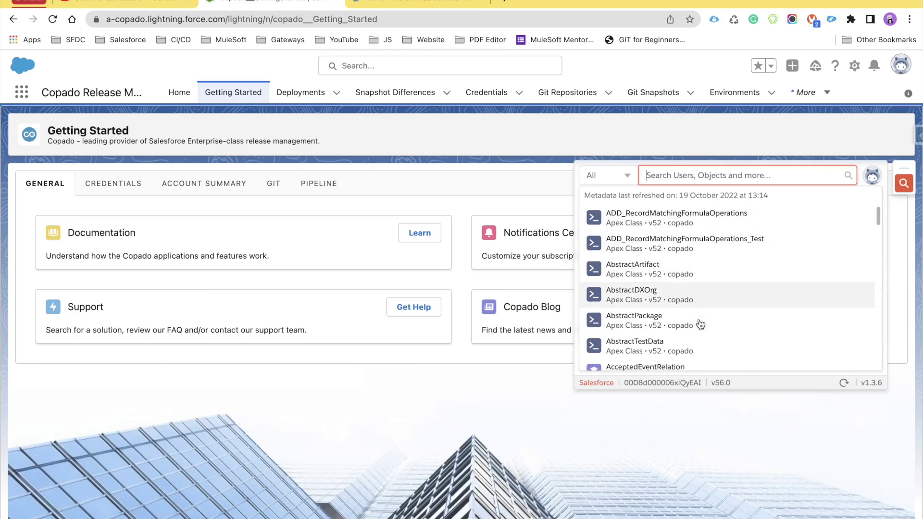
{"action": "scroll", "coordinate": [701, 324], "scroll_direction": "down", "scroll_amount": 4}
{"action": "scroll", "coordinate": [701, 325], "scroll_direction": "up", "scroll_amount": 5}
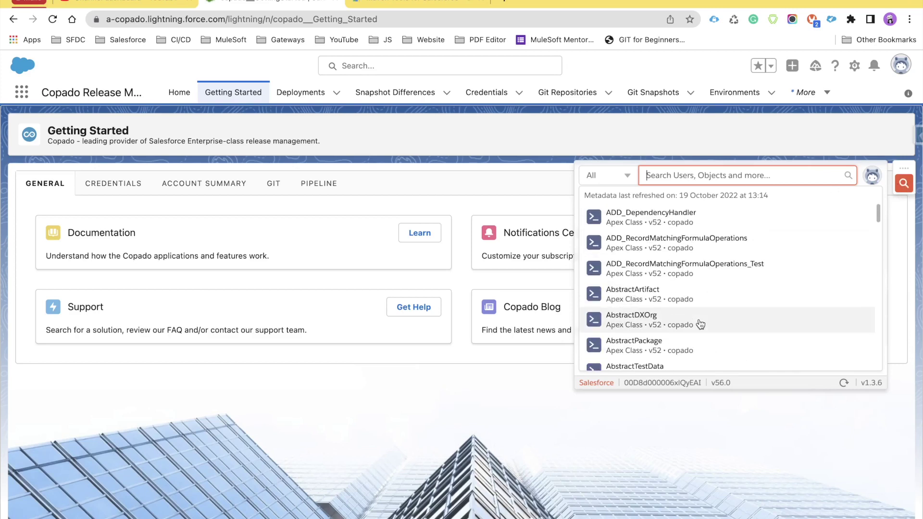
Limit the quick search to Users and show the details of the second System Administrator user.
{"action": "left_click", "coordinate": [627, 176]}
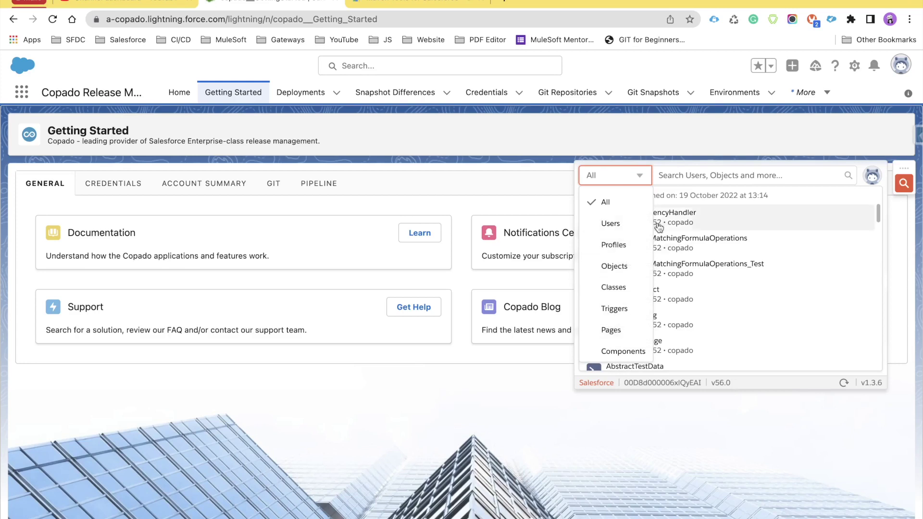
{"action": "left_click", "coordinate": [623, 231]}
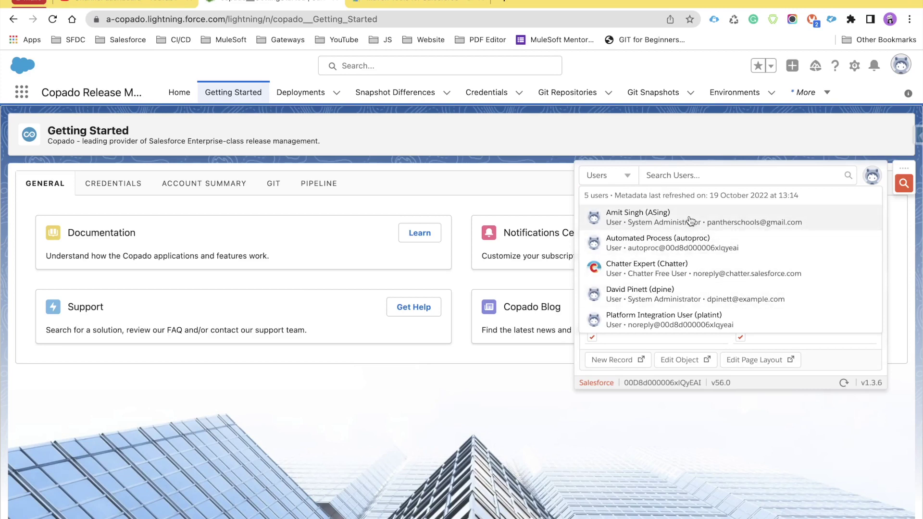
{"action": "left_click", "coordinate": [657, 301]}
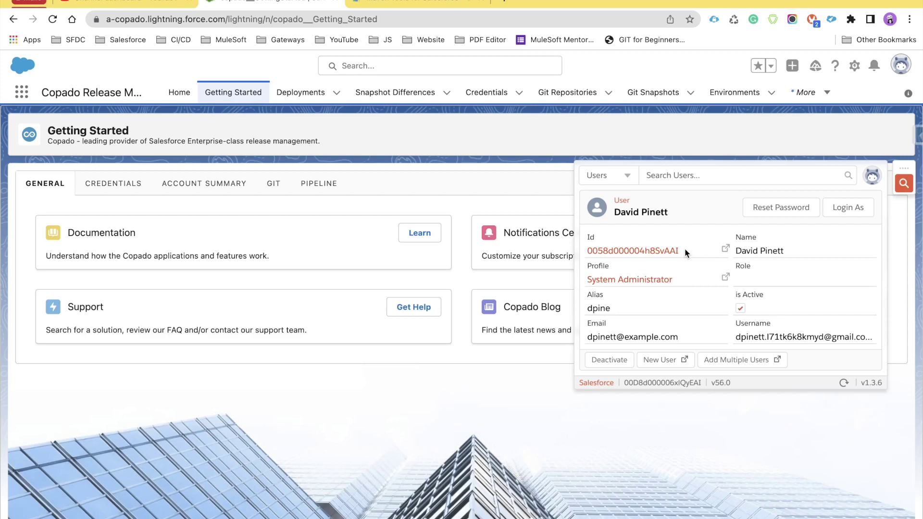
Open the shown user's profile and user record in separate browser tabs, returning to the Copado page each time.
{"action": "left_click", "coordinate": [726, 278]}
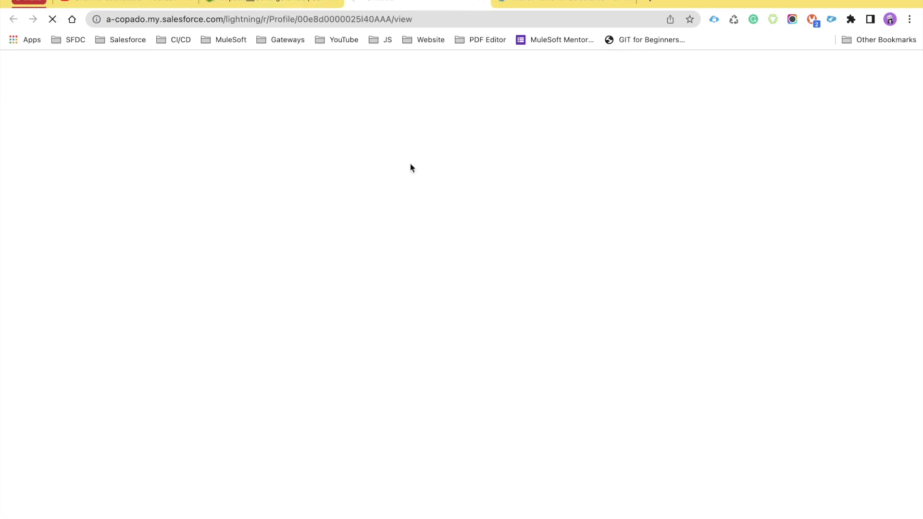
{"action": "left_click", "coordinate": [277, 5]}
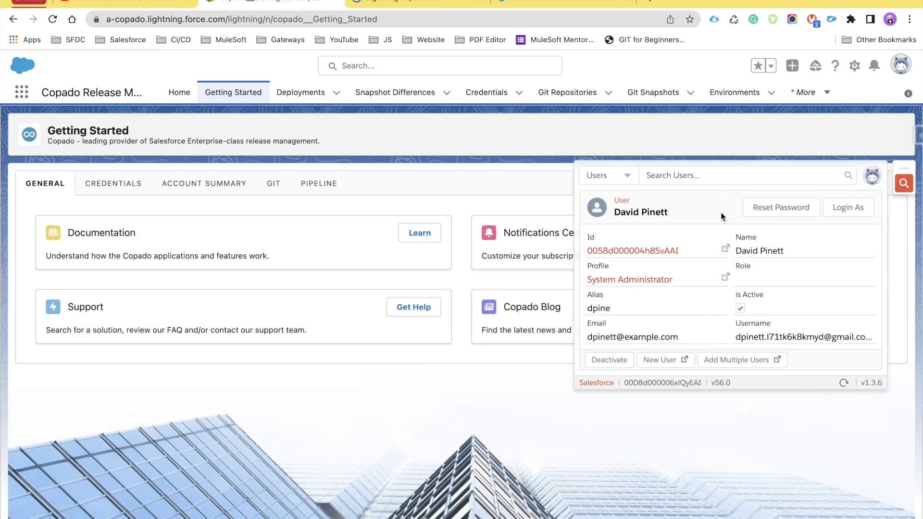
{"action": "left_click", "coordinate": [726, 251]}
{"action": "left_click", "coordinate": [278, 3]}
Try to log in as the shown user, read the resulting page and close its tab.
{"action": "left_click", "coordinate": [851, 211]}
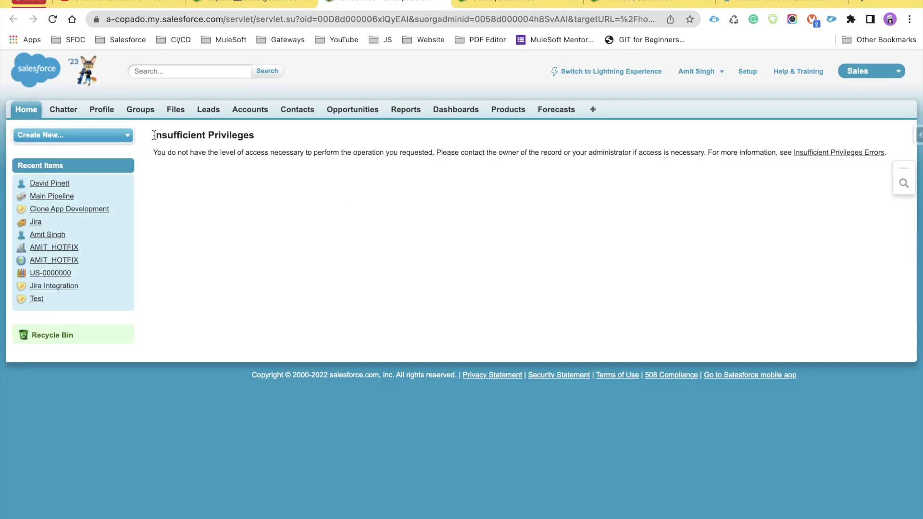
{"action": "left_click_drag", "start_coordinate": [154, 135], "coordinate": [258, 139]}
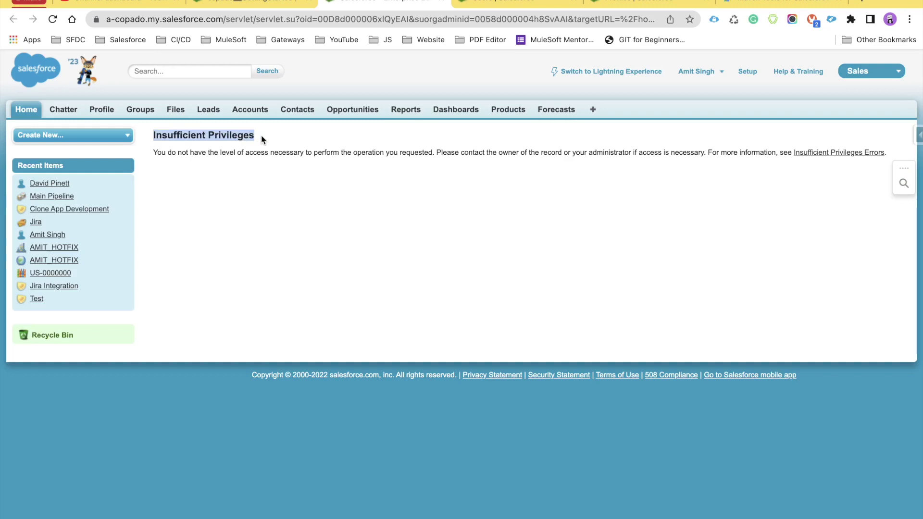
{"action": "left_click", "coordinate": [439, 6]}
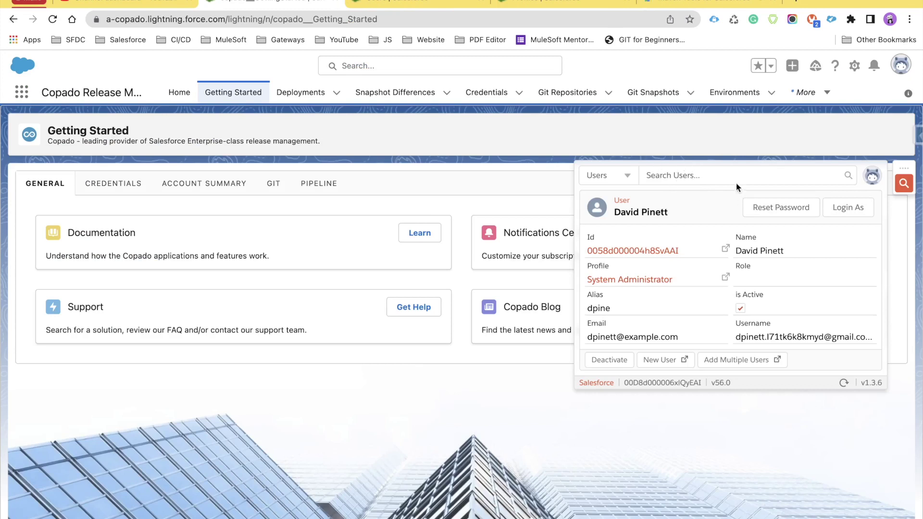
Limit the quick search to Components, browse the Aura and LWC component list, and close the quick search.
{"action": "left_click", "coordinate": [600, 178]}
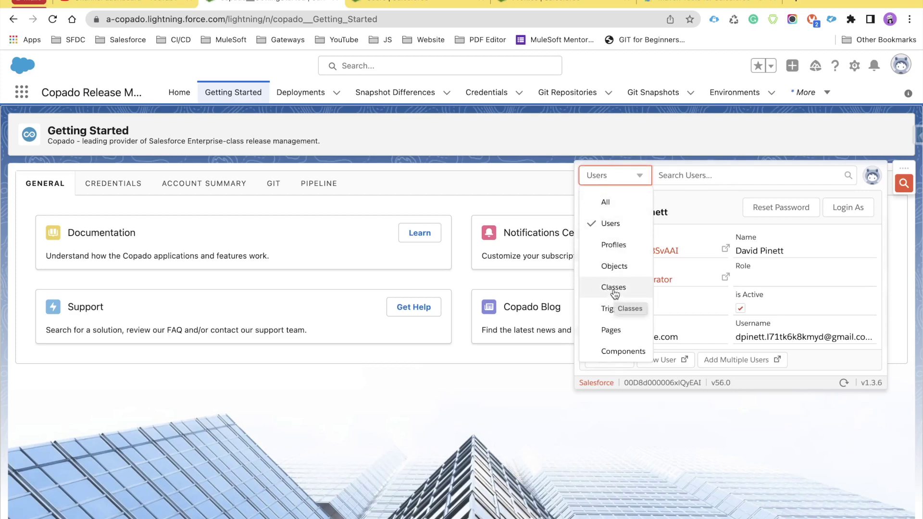
{"action": "left_click", "coordinate": [619, 353]}
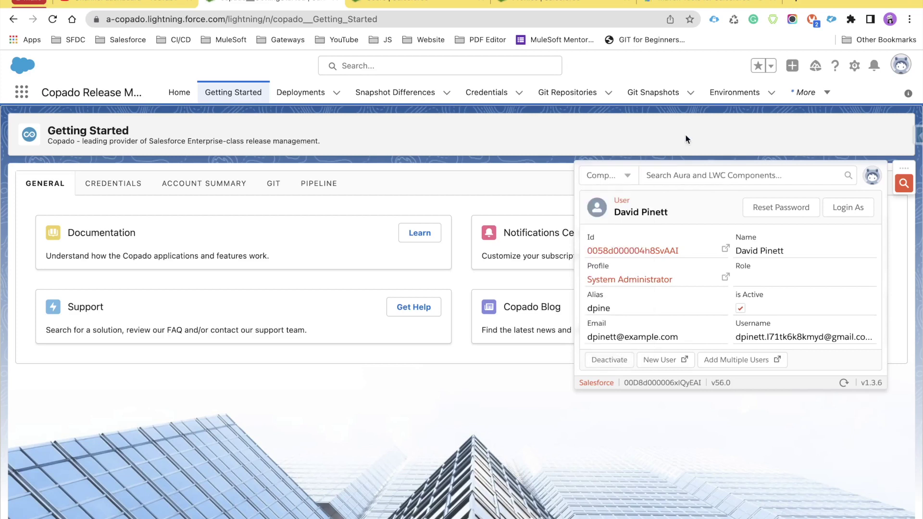
{"action": "left_click", "coordinate": [691, 175]}
{"action": "scroll", "coordinate": [676, 248], "scroll_direction": "down", "scroll_amount": 3}
{"action": "scroll", "coordinate": [676, 248], "scroll_direction": "down", "scroll_amount": 20}
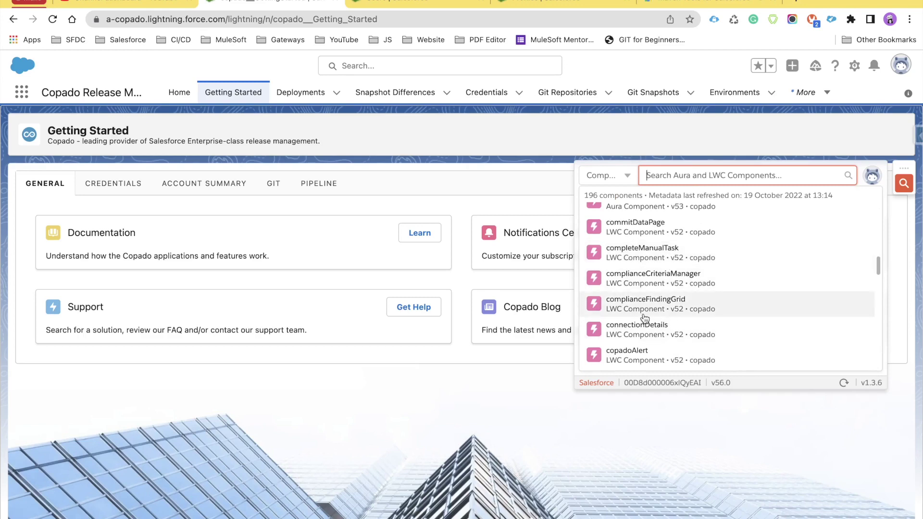
{"action": "scroll", "coordinate": [645, 318], "scroll_direction": "down", "scroll_amount": 3}
{"action": "scroll", "coordinate": [657, 284], "scroll_direction": "down", "scroll_amount": 10}
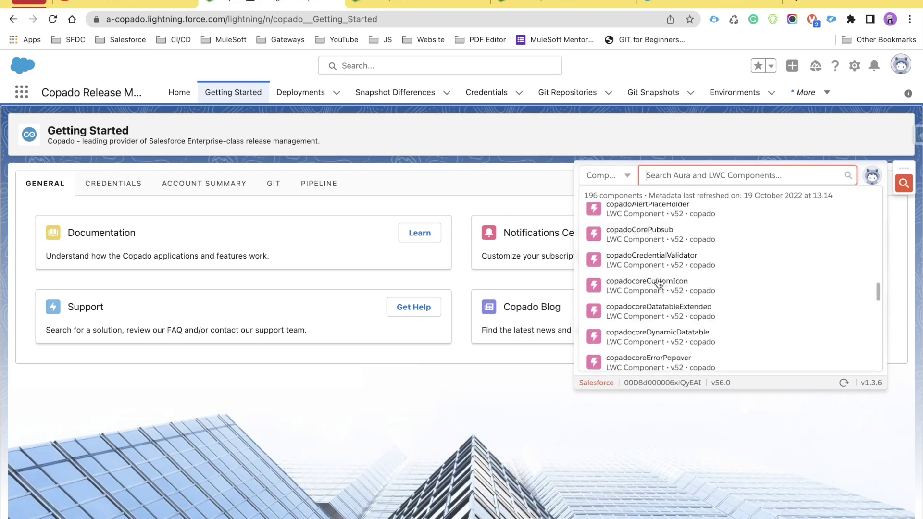
{"action": "scroll", "coordinate": [655, 319], "scroll_direction": "down", "scroll_amount": 8}
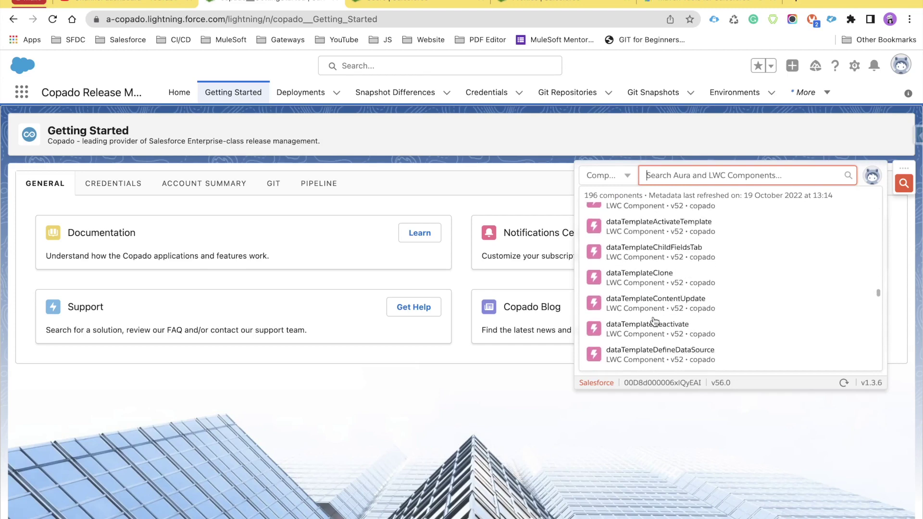
{"action": "scroll", "coordinate": [655, 321], "scroll_direction": "down", "scroll_amount": 8}
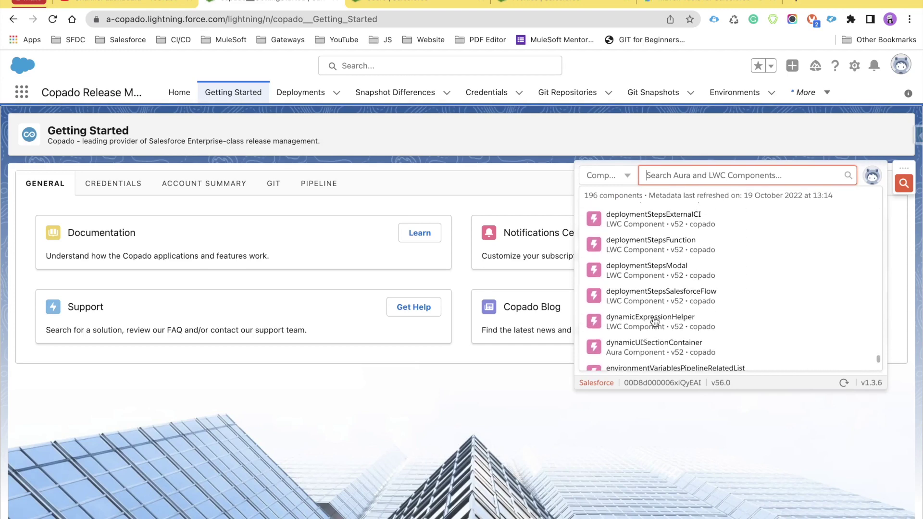
{"action": "scroll", "coordinate": [655, 298], "scroll_direction": "up", "scroll_amount": 10}
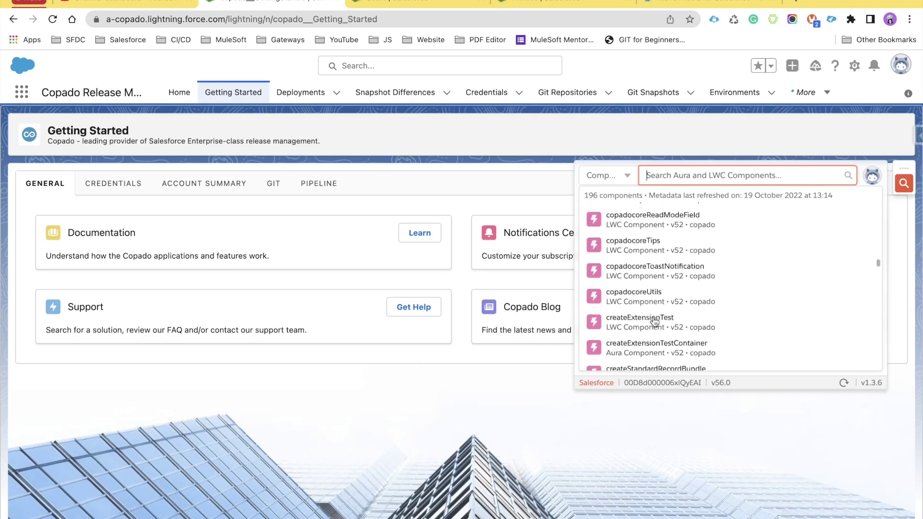
{"action": "left_click", "coordinate": [904, 183]}
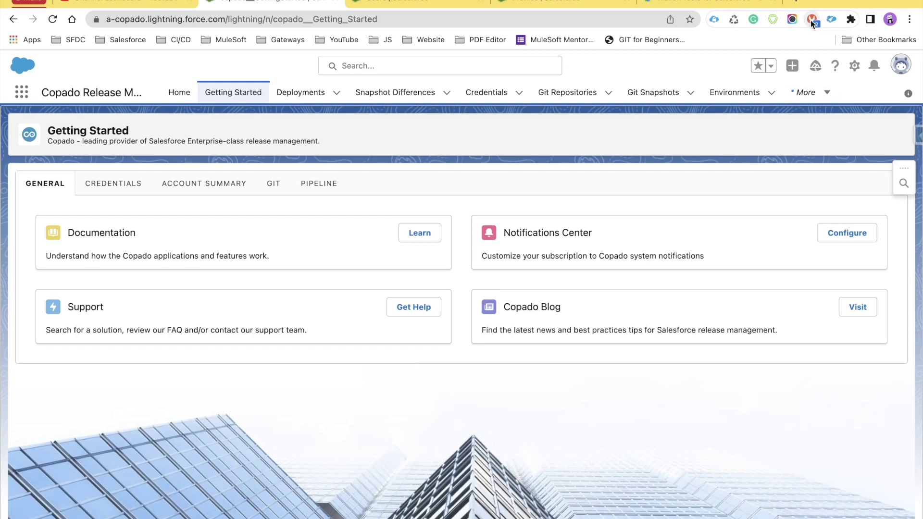
Open the Maven Tools for Salesforce dashboard from the browser's installed extensions.
{"action": "mouse_move", "coordinate": [810, 22]}
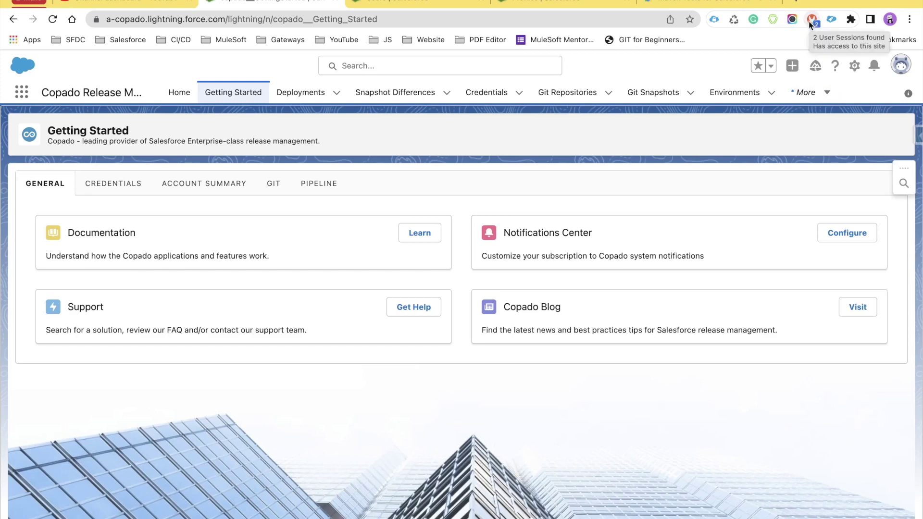
{"action": "left_click", "coordinate": [851, 21]}
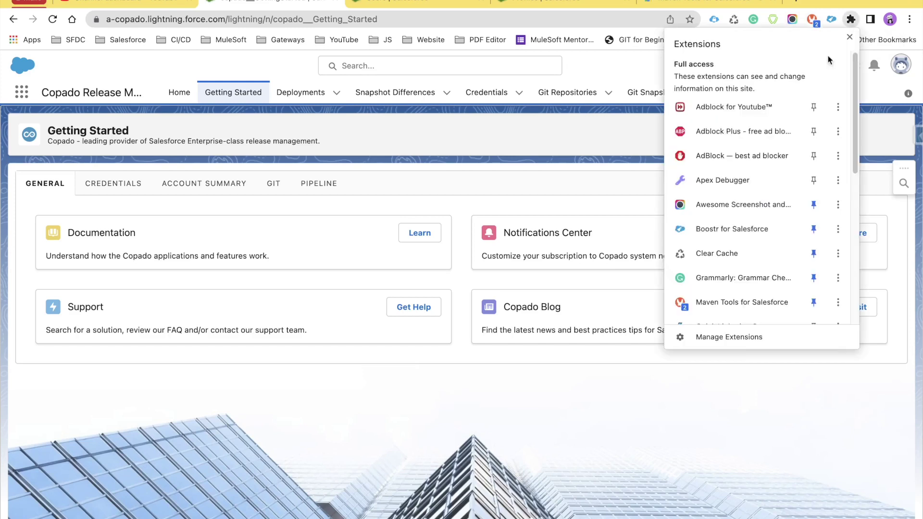
{"action": "scroll", "coordinate": [774, 249], "scroll_direction": "down", "scroll_amount": 3}
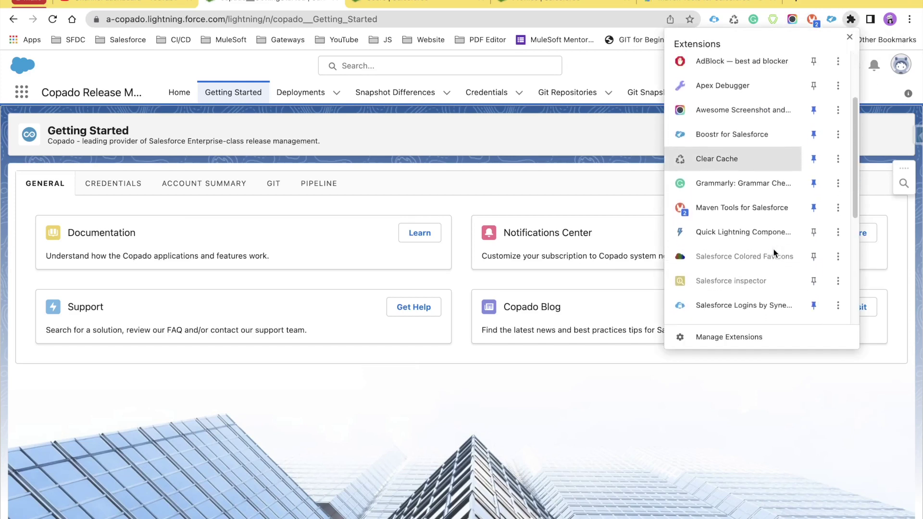
{"action": "scroll", "coordinate": [775, 250], "scroll_direction": "up", "scroll_amount": 2}
{"action": "left_click", "coordinate": [727, 247]}
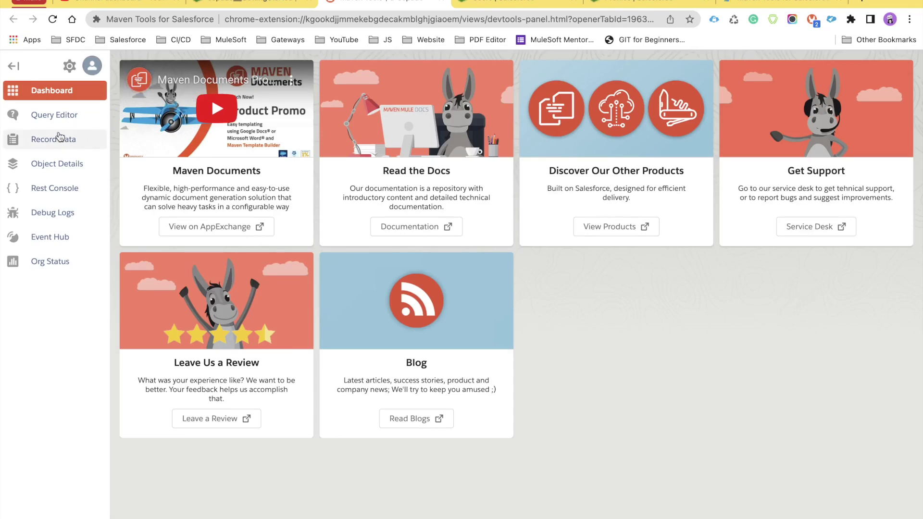
Clear the Query Editor and generate a SELECT query on the Contact object using the autocomplete suggestion.
{"action": "left_click", "coordinate": [54, 125]}
{"action": "left_click", "coordinate": [137, 157]}
{"action": "key", "text": "ctrl+a"}
{"action": "key", "text": "BackSpace"}
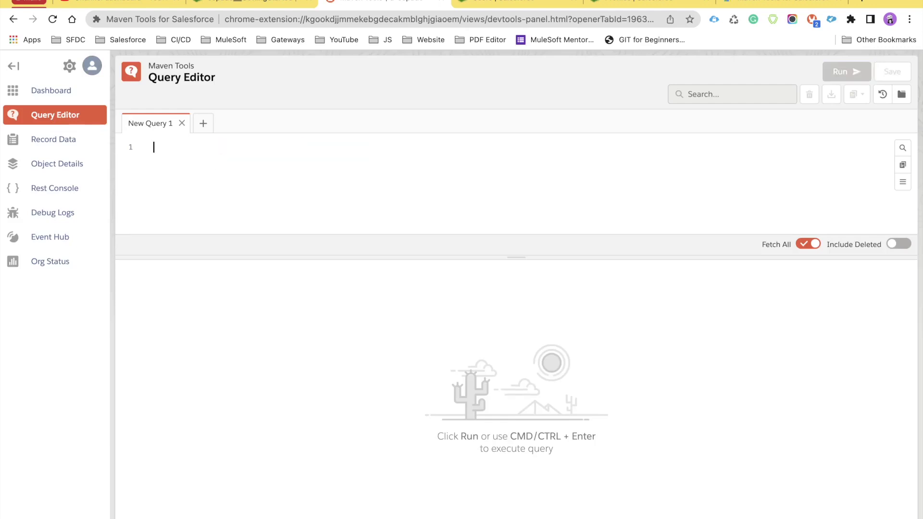
{"action": "type", "text": "Contact"}
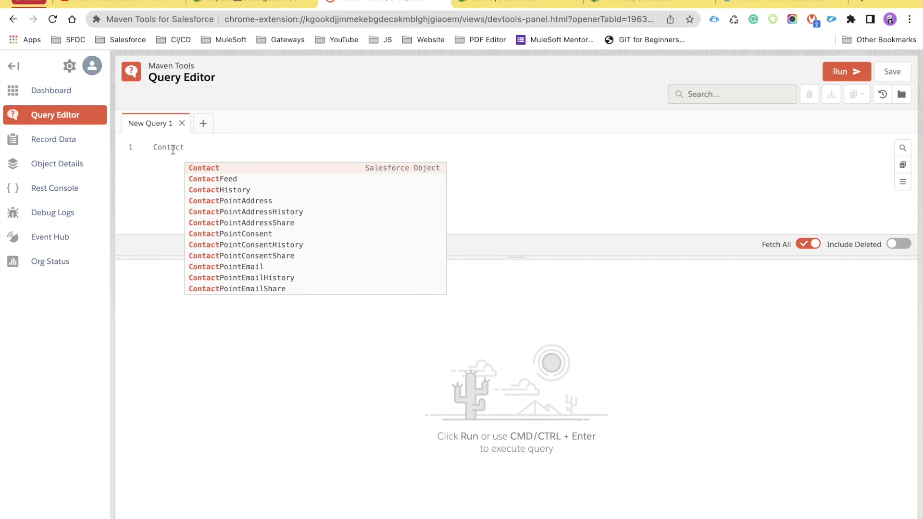
{"action": "left_click", "coordinate": [210, 171]}
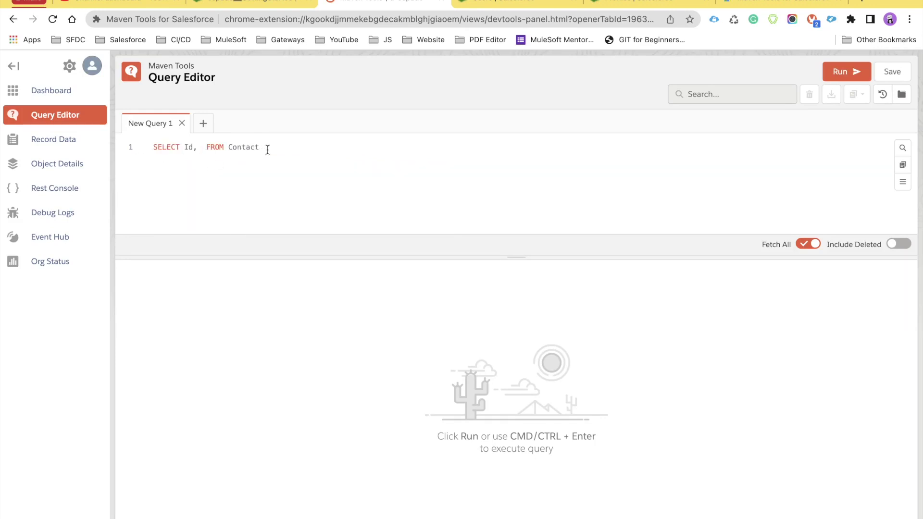
Add Name, Account.Name and AccountId to the Contact query's selected fields and run the query.
{"action": "left_click_drag", "start_coordinate": [227, 147], "coordinate": [154, 147]}
{"action": "left_click", "coordinate": [201, 148]}
{"action": "type", "text": "Na"}
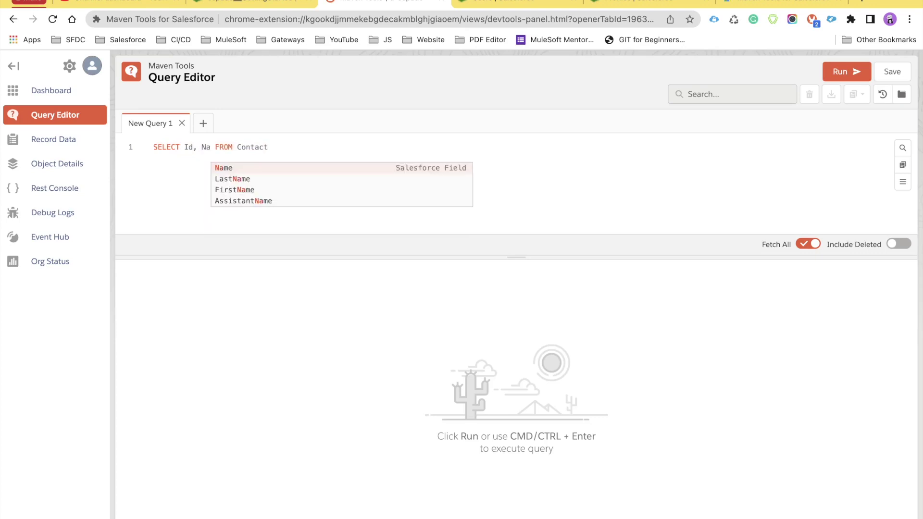
{"action": "left_click", "coordinate": [229, 167]}
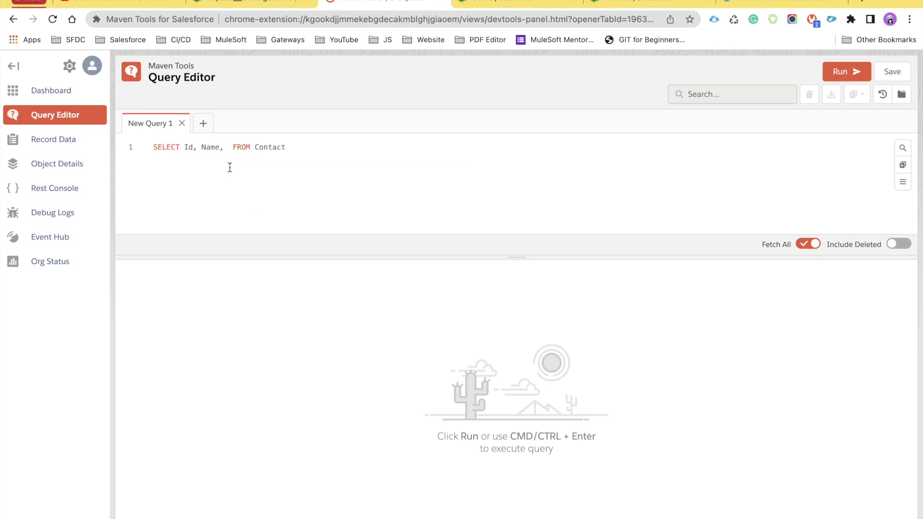
{"action": "type", "text": "Acc"}
{"action": "left_click", "coordinate": [269, 172]}
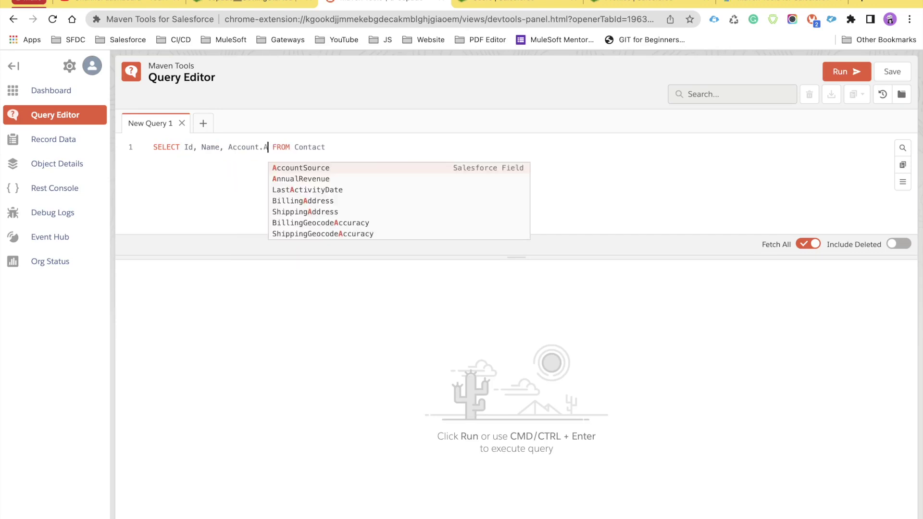
{"action": "type", "text": "Na"}
{"action": "left_click", "coordinate": [285, 168]}
{"action": "type", "text": "Acc"}
{"action": "left_click", "coordinate": [327, 180]}
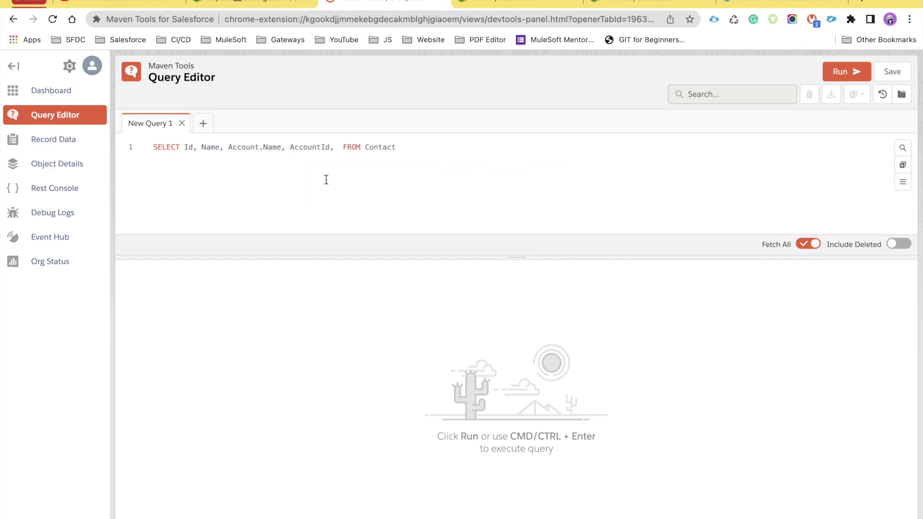
{"action": "left_click", "coordinate": [849, 70]}
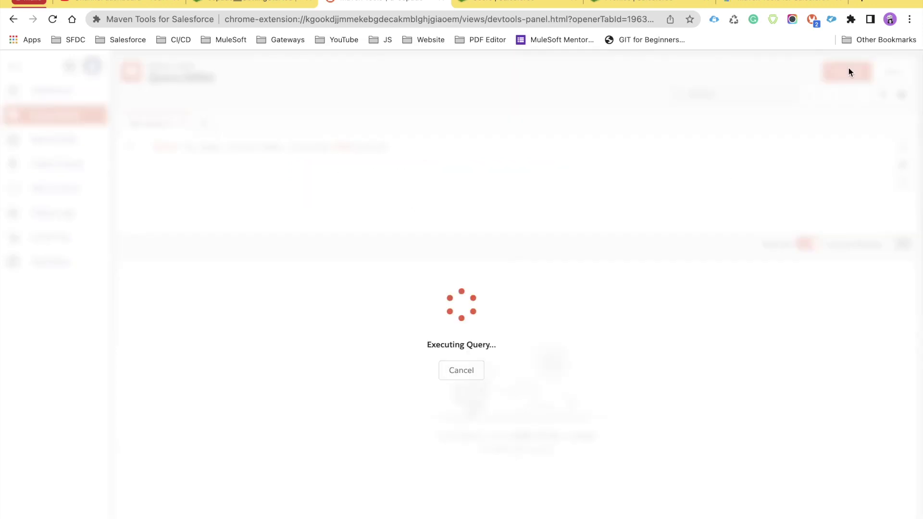
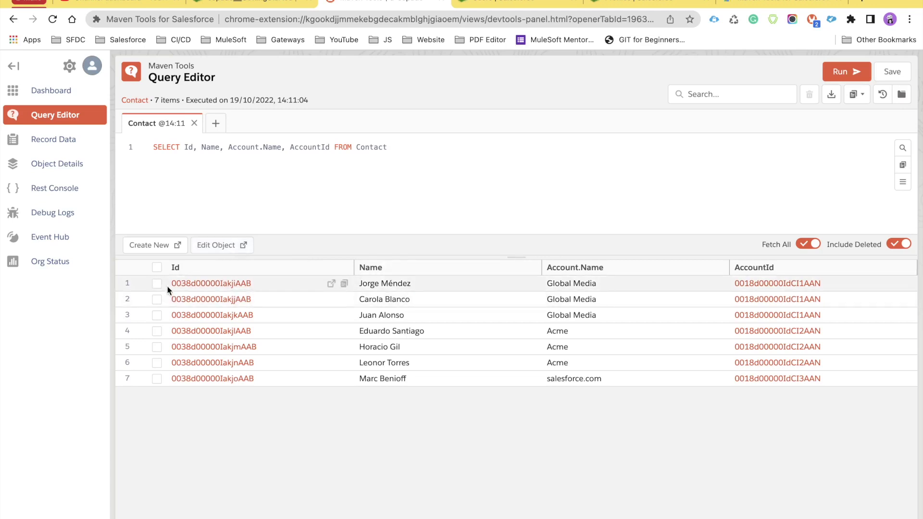
Open the first contact in the query results as record data and examine its fields, types, indexed flags and values.
{"action": "left_click", "coordinate": [207, 284]}
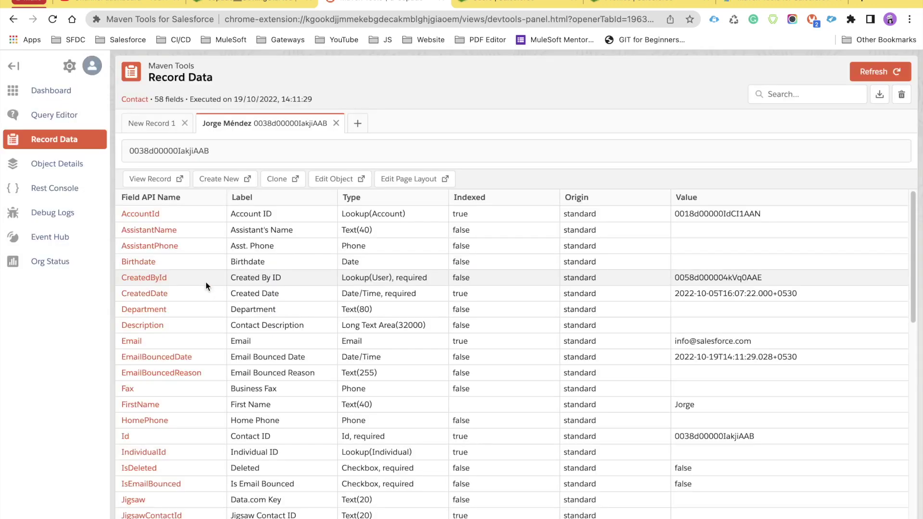
{"action": "scroll", "coordinate": [301, 349], "scroll_direction": "down", "scroll_amount": 10}
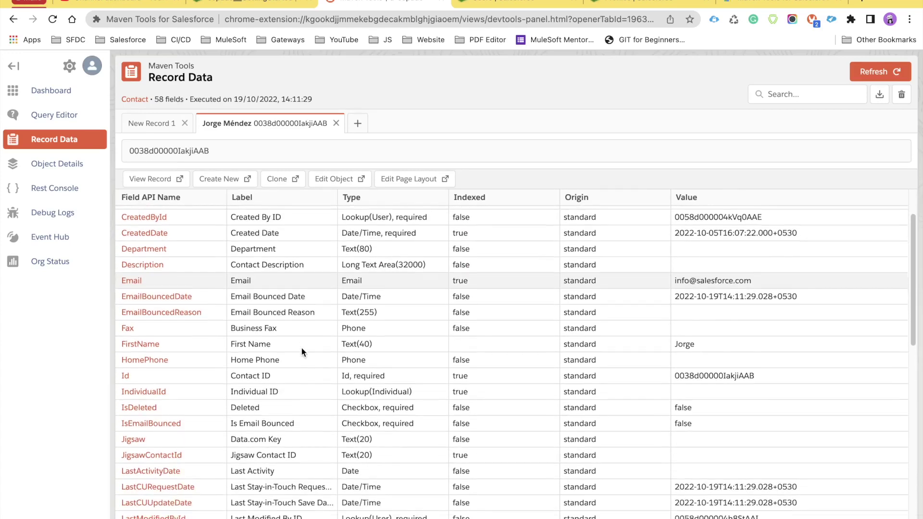
{"action": "scroll", "coordinate": [302, 348], "scroll_direction": "up", "scroll_amount": 10}
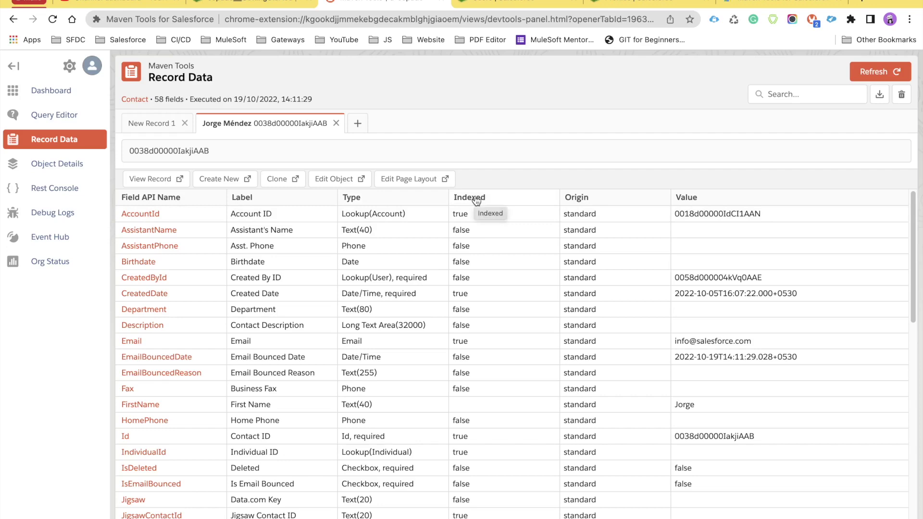
{"action": "scroll", "coordinate": [596, 380], "scroll_direction": "down", "scroll_amount": 3}
{"action": "scroll", "coordinate": [595, 380], "scroll_direction": "down", "scroll_amount": 10}
{"action": "scroll", "coordinate": [596, 385], "scroll_direction": "up", "scroll_amount": 15}
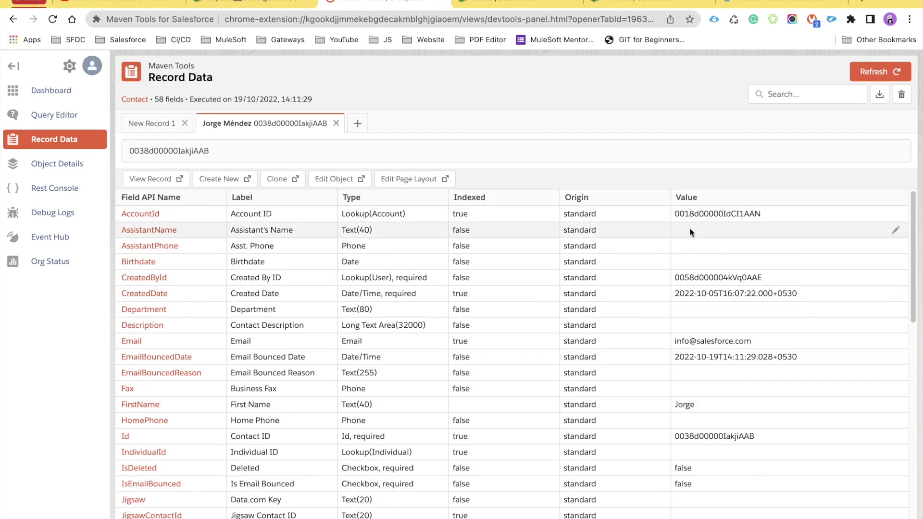
Fill in the contact's Birthdate value in the record data and save the change.
{"action": "left_click", "coordinate": [896, 231]}
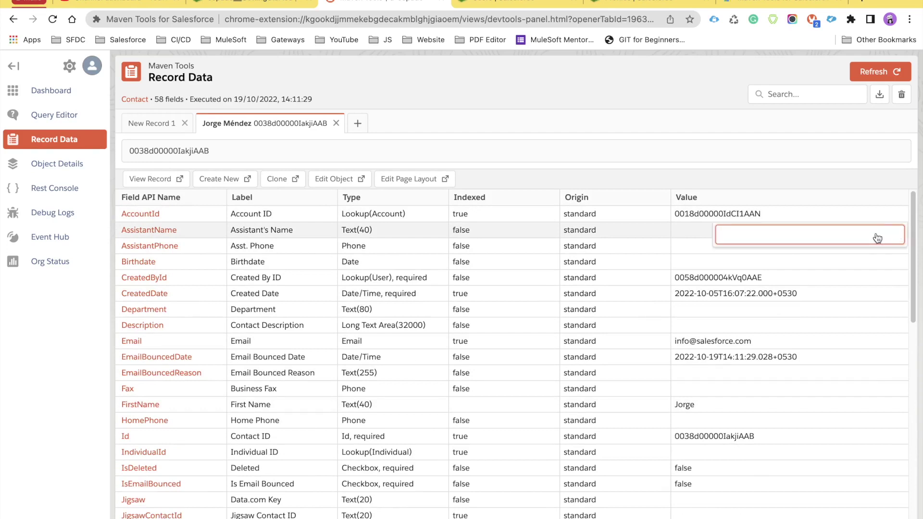
{"action": "left_click", "coordinate": [891, 264]}
{"action": "left_click", "coordinate": [856, 387]}
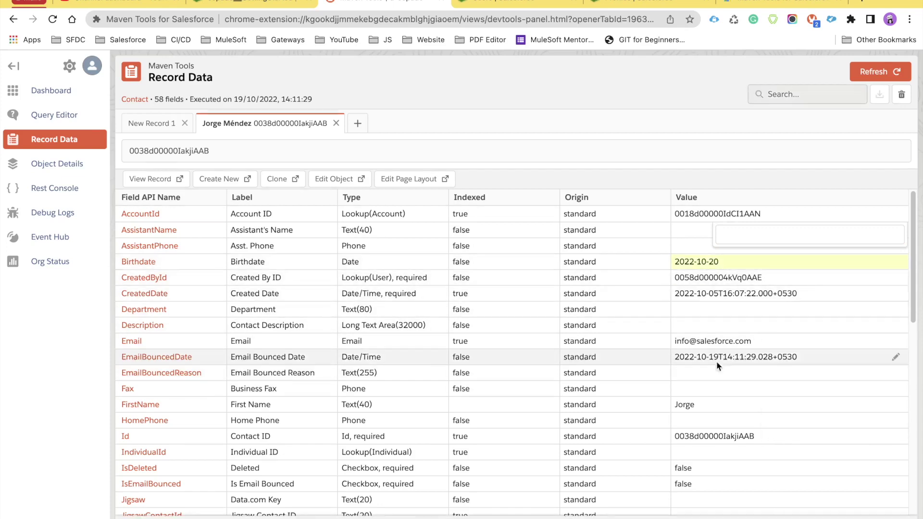
{"action": "left_click", "coordinate": [699, 508]}
{"action": "left_click", "coordinate": [745, 238]}
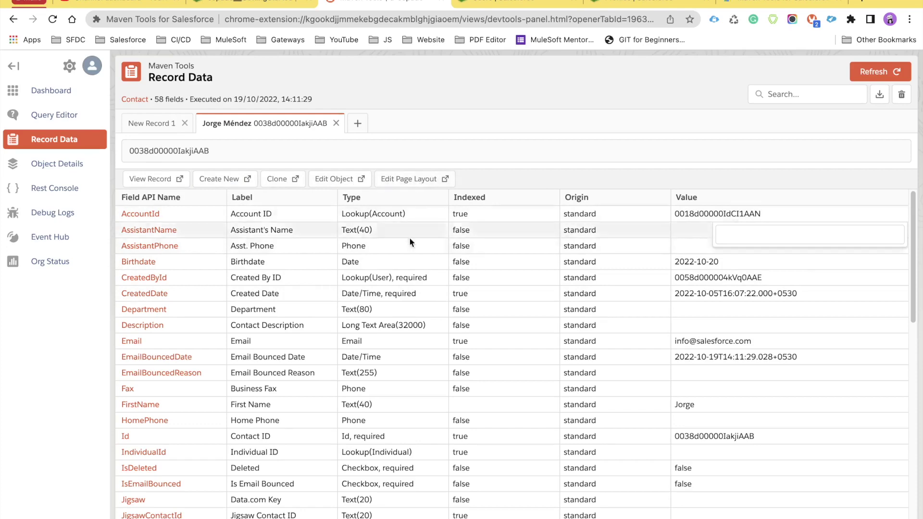
Start exporting the contact's record data to a file, cancel the save, and switch to the empty new record.
{"action": "left_click", "coordinate": [173, 152]}
{"action": "double_click", "coordinate": [173, 152]}
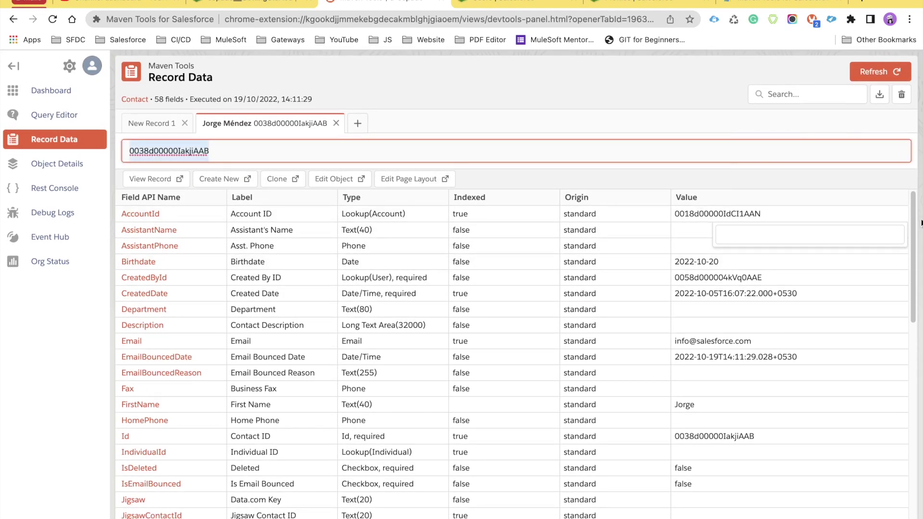
{"action": "left_click", "coordinate": [880, 99]}
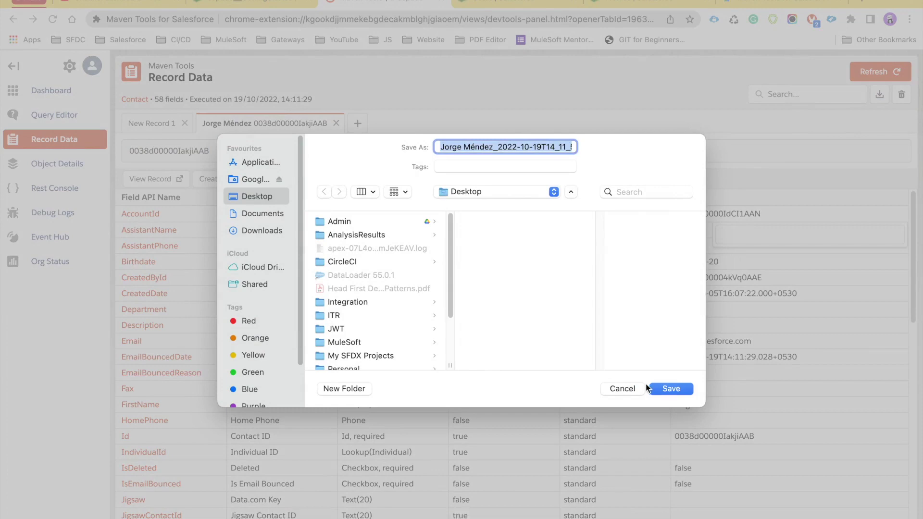
{"action": "left_click", "coordinate": [629, 390]}
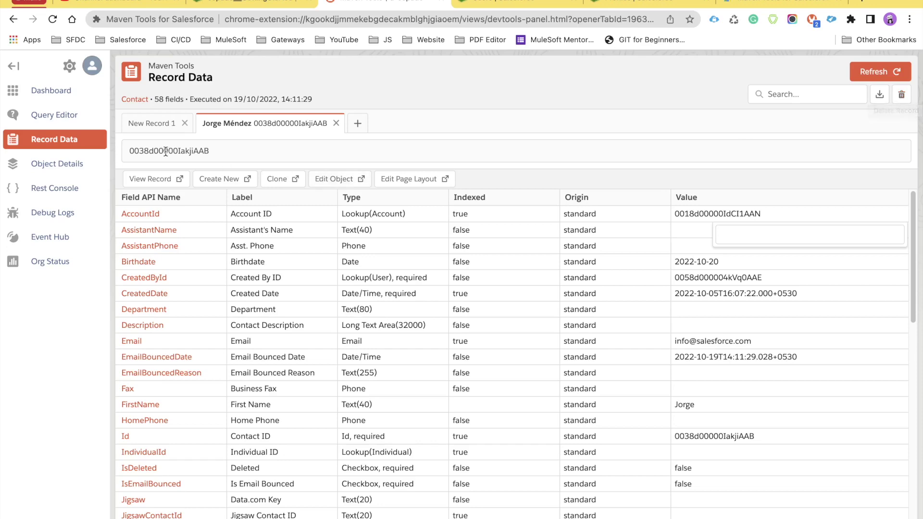
{"action": "left_click", "coordinate": [148, 126]}
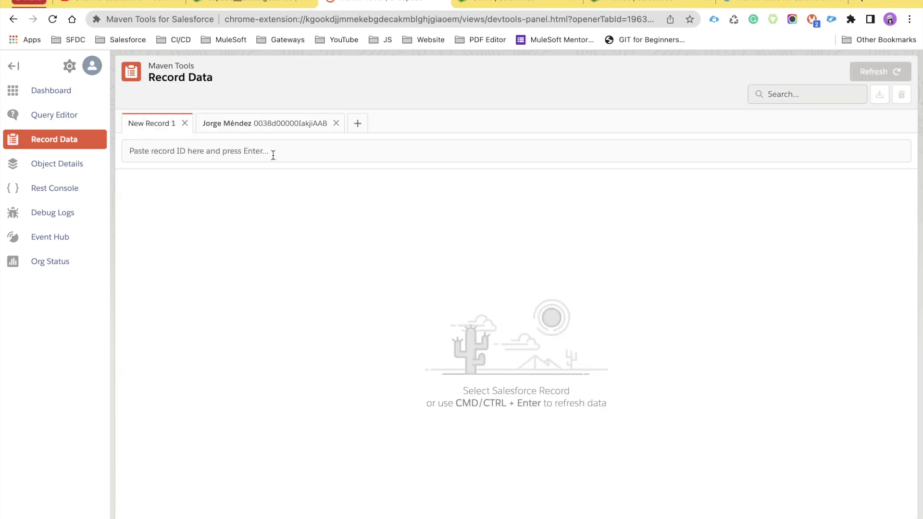
Check the Query Editor's recent queries and copy the Contact query results to the clipboard as JSON.
{"action": "left_click", "coordinate": [52, 117]}
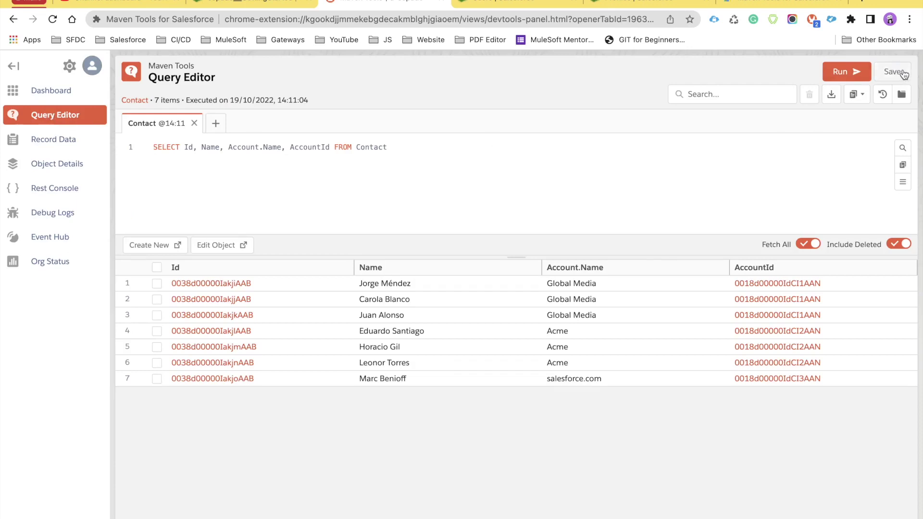
{"action": "left_click", "coordinate": [884, 96]}
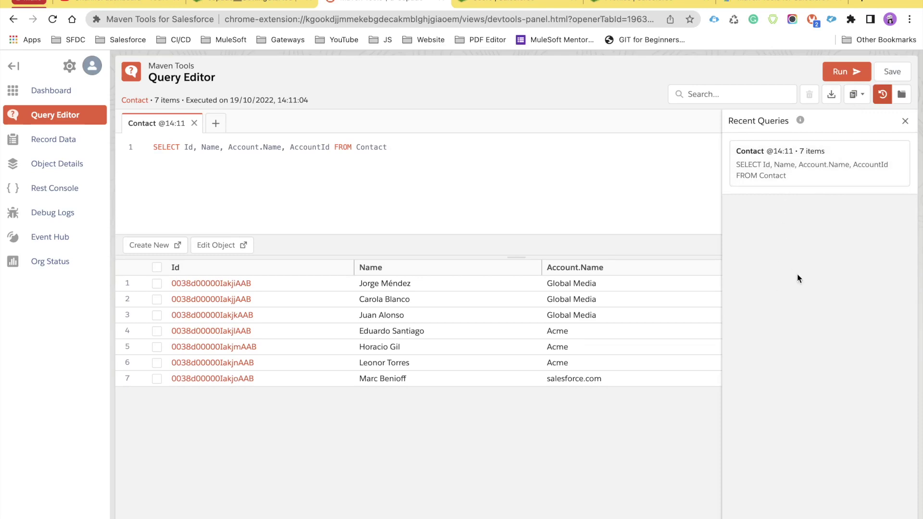
{"action": "left_click", "coordinate": [883, 96]}
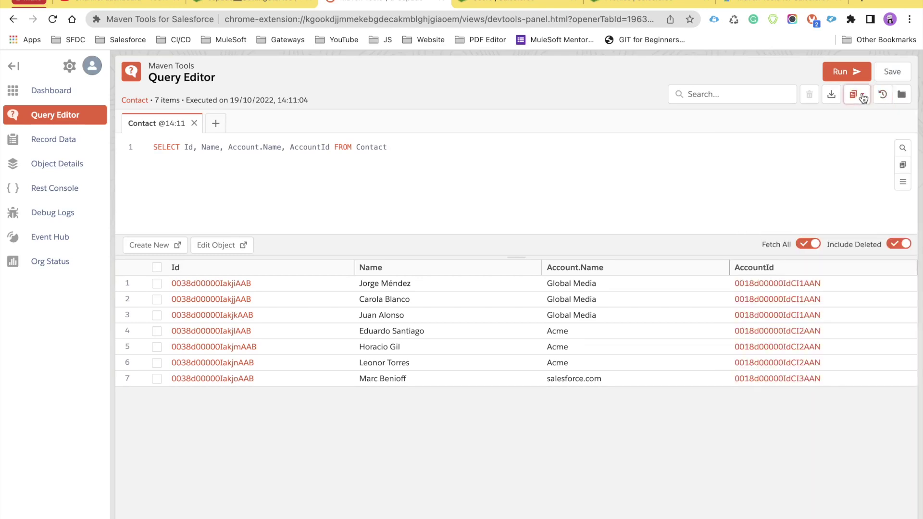
{"action": "left_click", "coordinate": [858, 95]}
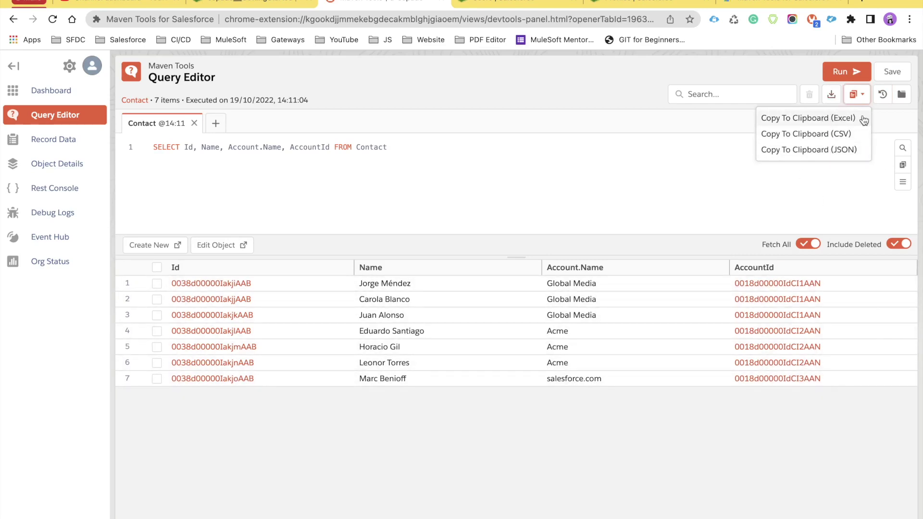
{"action": "left_click", "coordinate": [827, 150]}
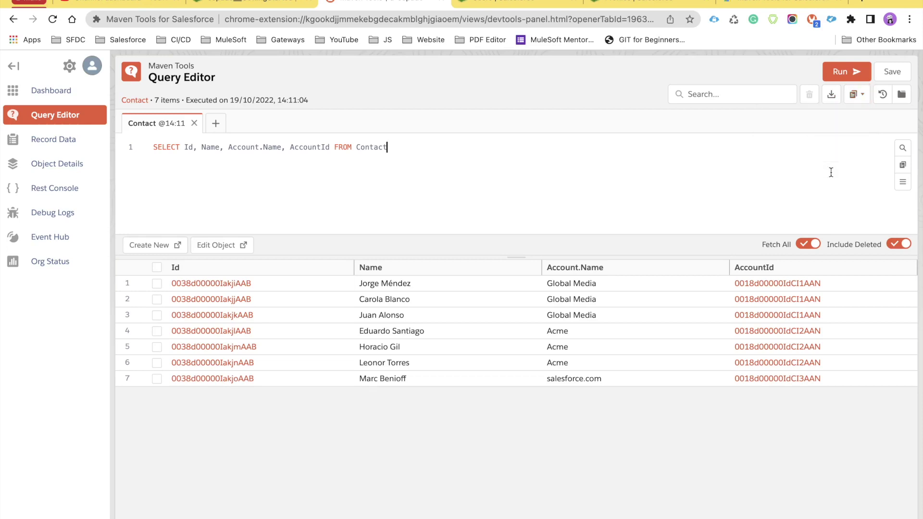
Save the current Contact query under the name "Contact Query".
{"action": "left_click", "coordinate": [896, 73]}
{"action": "type", "text": "Contact"}
{"action": "key", "text": "BackSpace"}
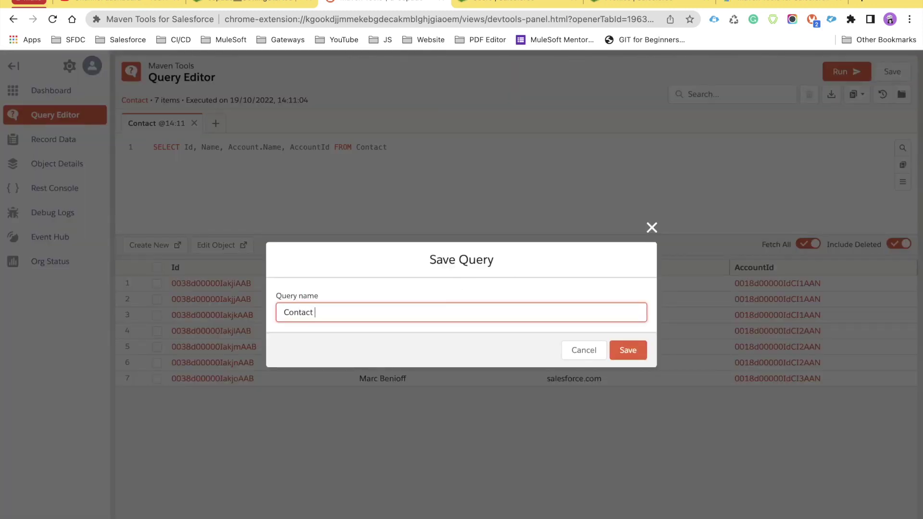
{"action": "left_click", "coordinate": [628, 350]}
Load the saved query "List All the Scheduled Job", enlarge the editor to show the whole query, and run it.
{"action": "left_click", "coordinate": [902, 94]}
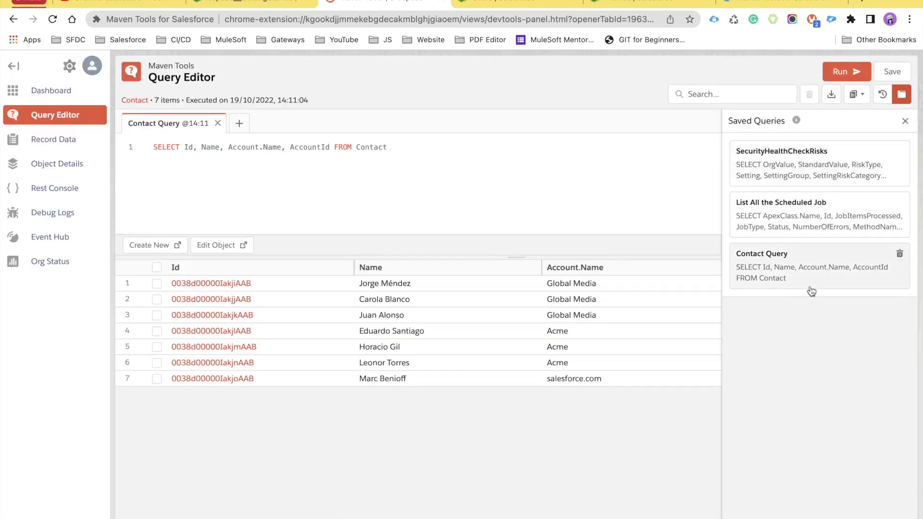
{"action": "left_click", "coordinate": [813, 215]}
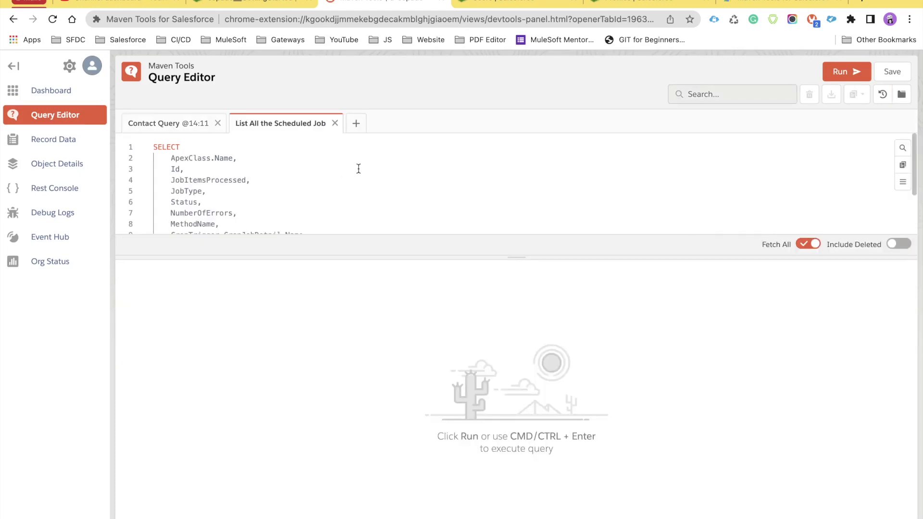
{"action": "left_click_drag", "start_coordinate": [371, 257], "coordinate": [373, 362]}
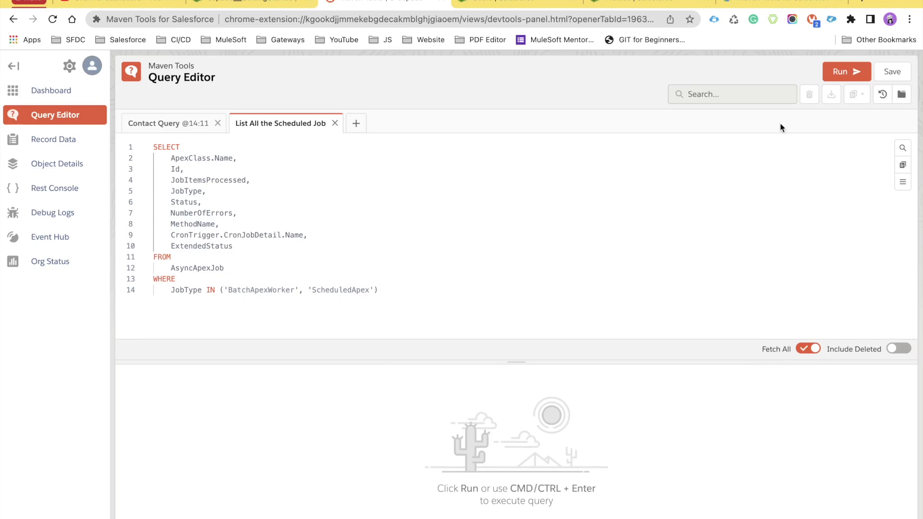
{"action": "left_click", "coordinate": [836, 73]}
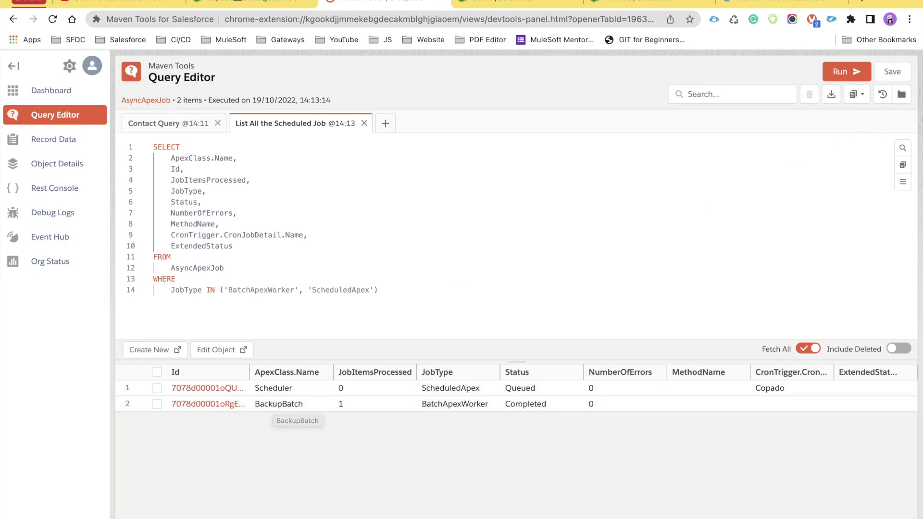
Load the saved query "SecurityHealthCheckRisks", run it, and look through the returned security settings.
{"action": "left_click", "coordinate": [902, 94]}
{"action": "left_click", "coordinate": [799, 179]}
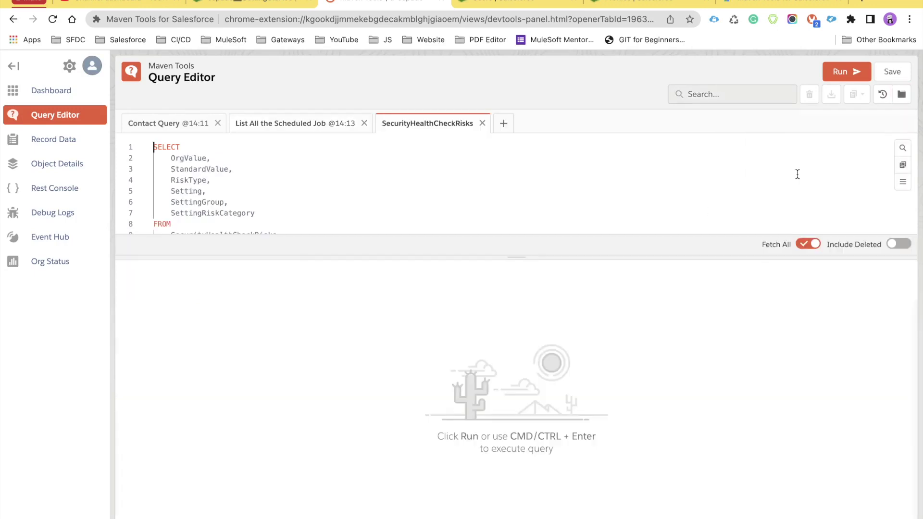
{"action": "left_click_drag", "start_coordinate": [369, 257], "coordinate": [385, 274]}
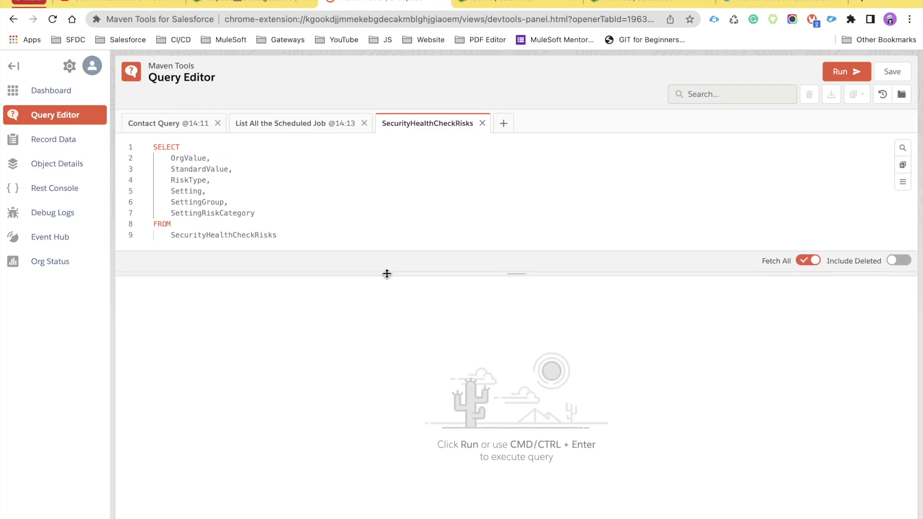
{"action": "left_click", "coordinate": [845, 72]}
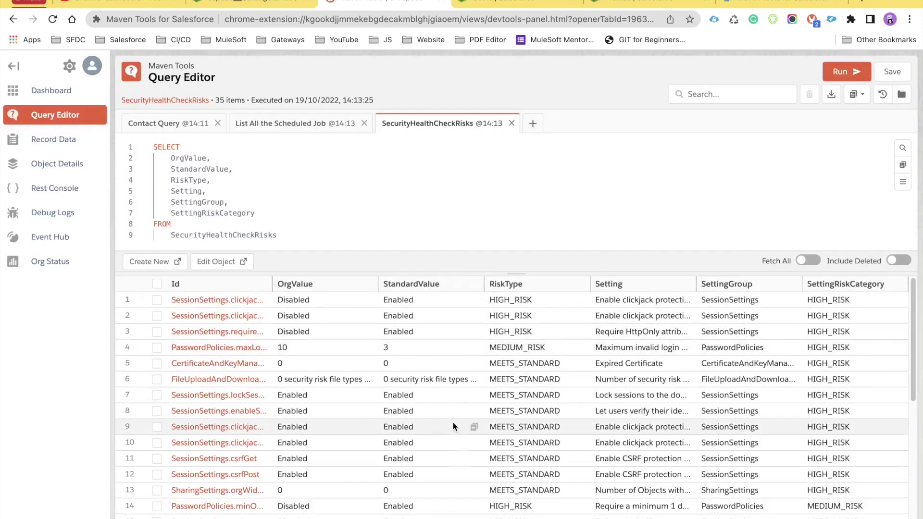
{"action": "scroll", "coordinate": [453, 422], "scroll_direction": "down", "scroll_amount": 6}
{"action": "scroll", "coordinate": [453, 423], "scroll_direction": "up", "scroll_amount": 6}
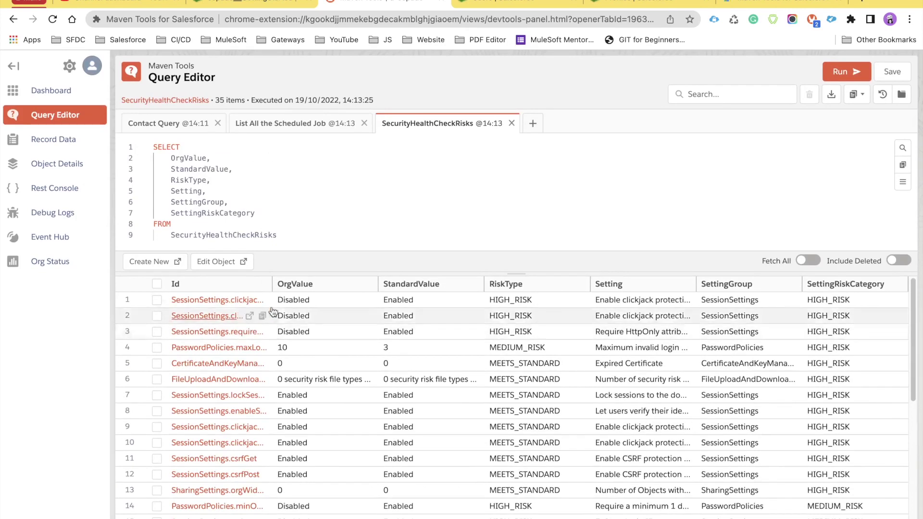
Return to Record Data, check the record ID entry of the empty record, and view the previously opened contact.
{"action": "left_click", "coordinate": [55, 149]}
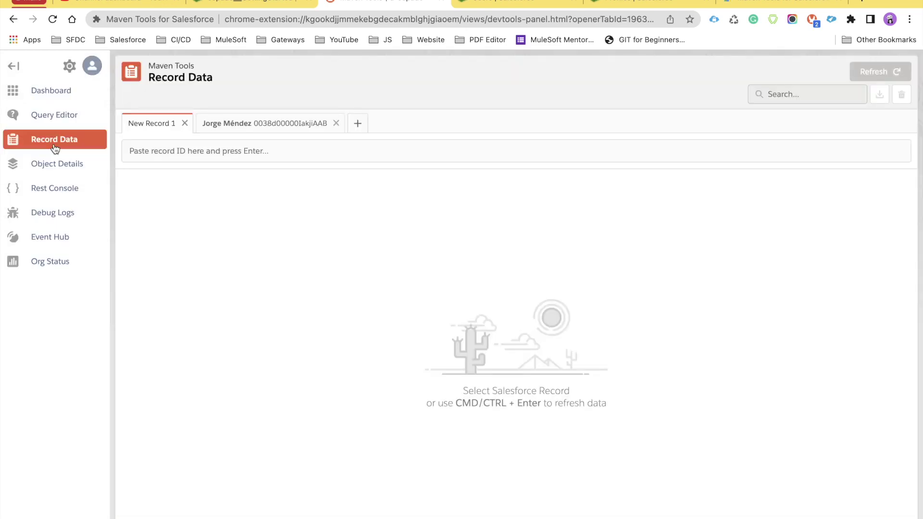
{"action": "left_click", "coordinate": [184, 150]}
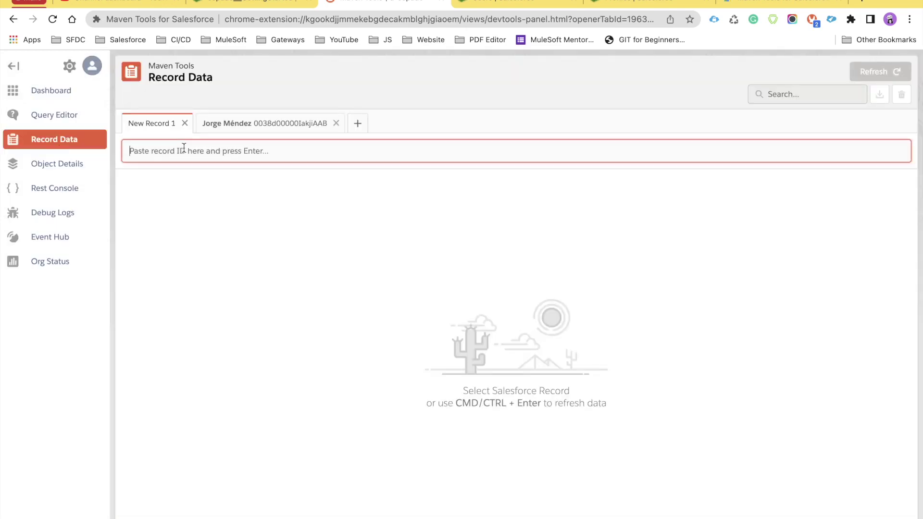
{"action": "left_click", "coordinate": [273, 125]}
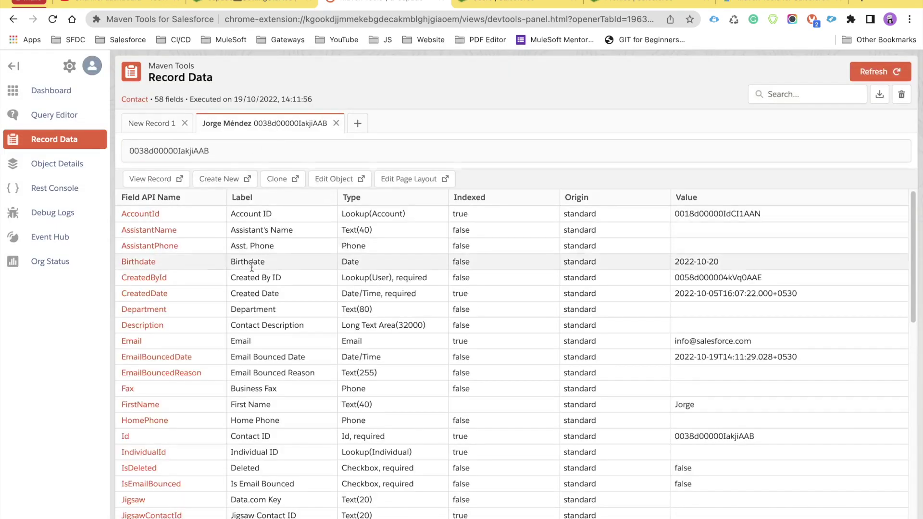
{"action": "scroll", "coordinate": [251, 270], "scroll_direction": "down", "scroll_amount": 1}
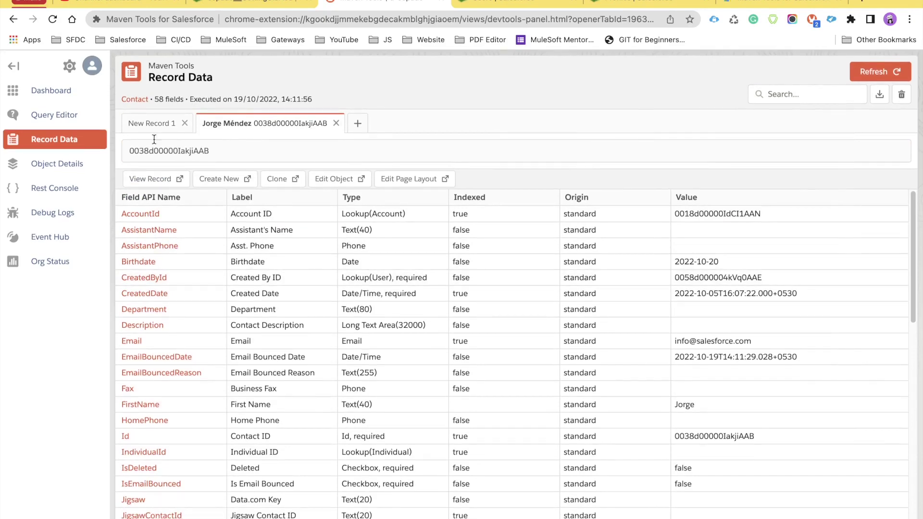
Open the sixth contact from the Contact Query results as record data and examine its record ID and field values.
{"action": "left_click", "coordinate": [57, 118]}
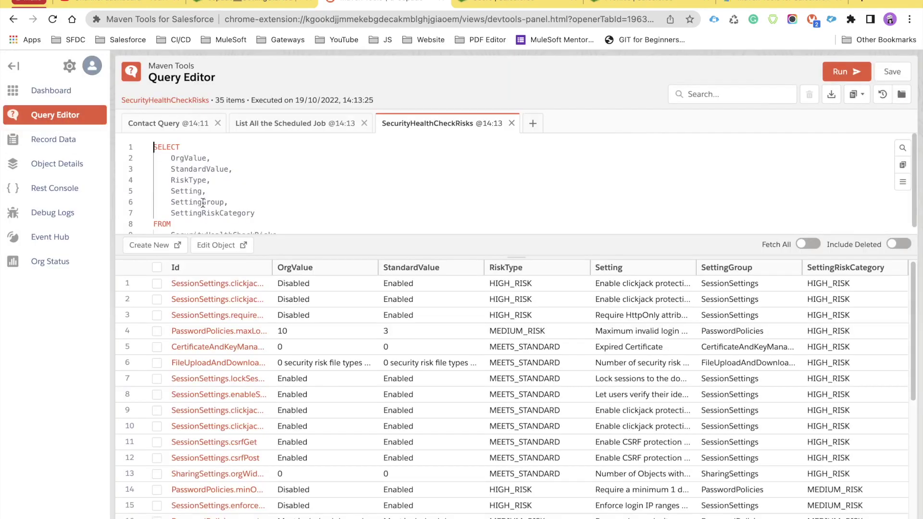
{"action": "left_click", "coordinate": [199, 120]}
{"action": "left_click", "coordinate": [212, 362]}
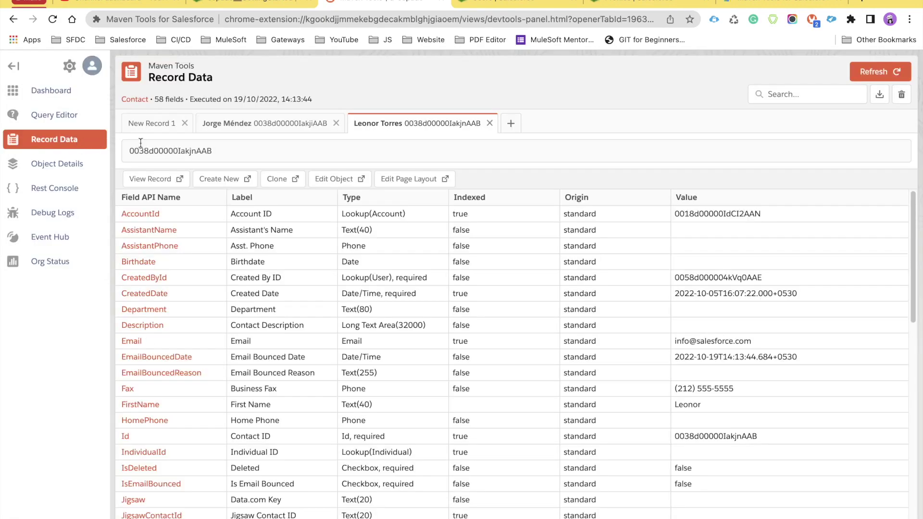
{"action": "left_click_drag", "start_coordinate": [221, 151], "coordinate": [128, 144]}
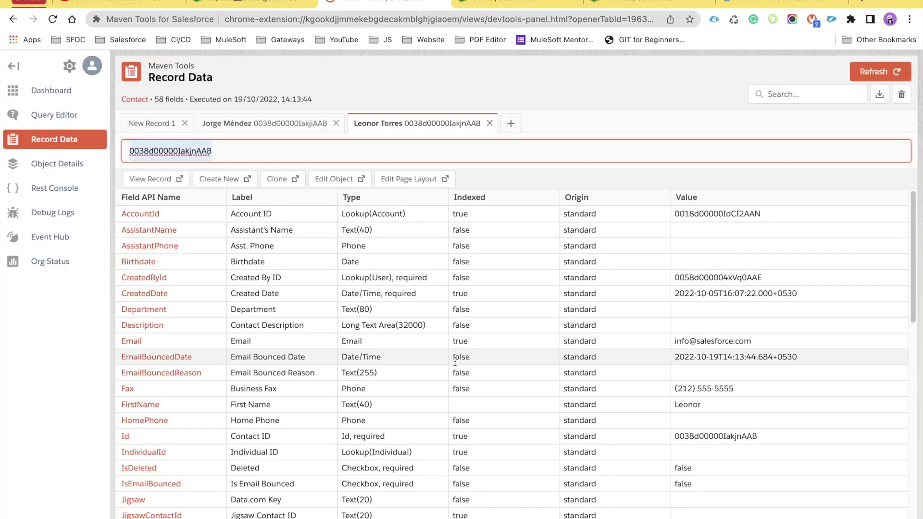
{"action": "scroll", "coordinate": [455, 361], "scroll_direction": "down", "scroll_amount": 10}
{"action": "scroll", "coordinate": [455, 361], "scroll_direction": "up", "scroll_amount": 8}
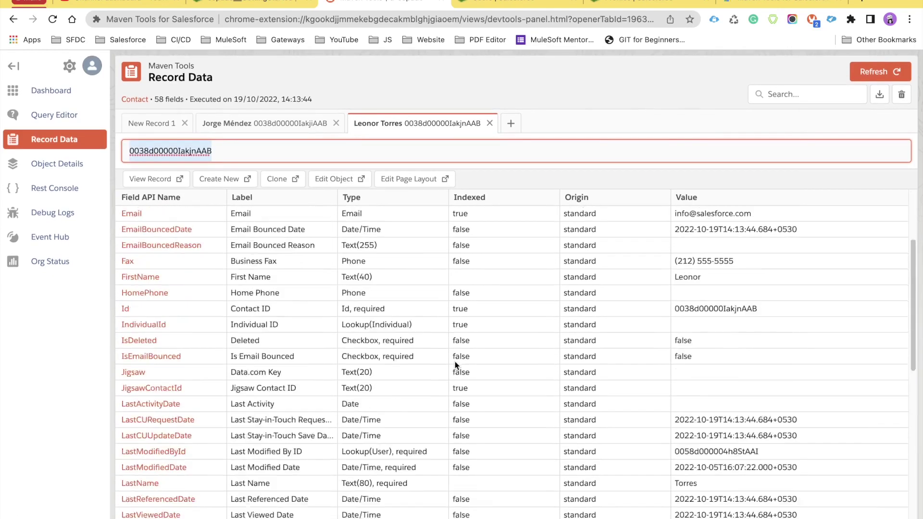
{"action": "scroll", "coordinate": [455, 362], "scroll_direction": "down", "scroll_amount": 8}
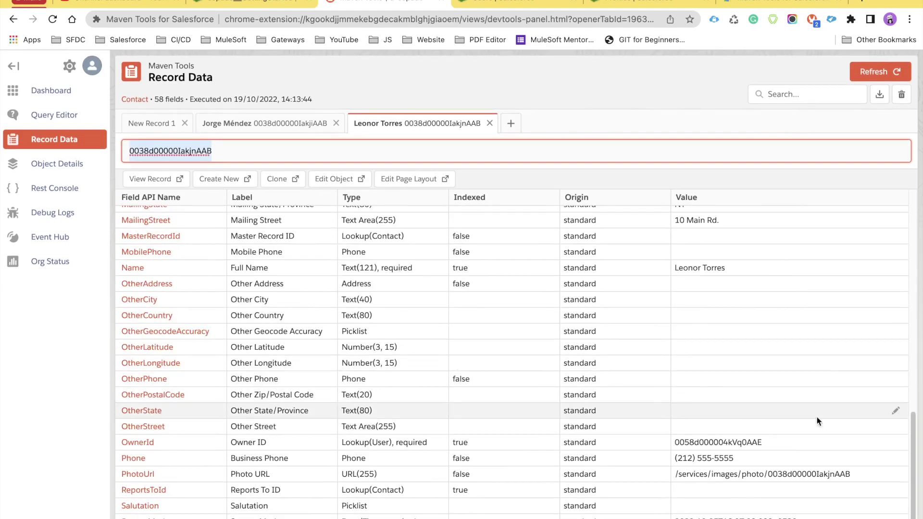
Review the field API names, labels, types and values of the opened contact's record data.
{"action": "scroll", "coordinate": [817, 417], "scroll_direction": "up", "scroll_amount": 10}
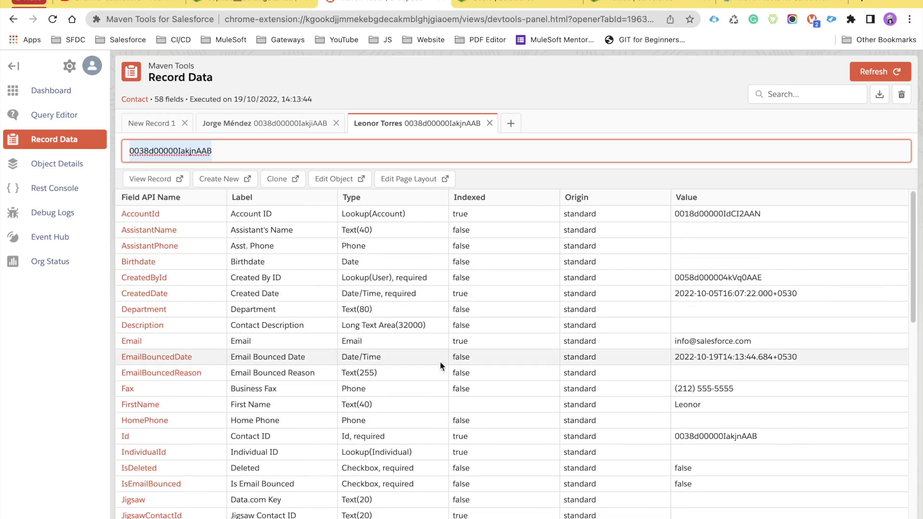
{"action": "left_click", "coordinate": [575, 117]}
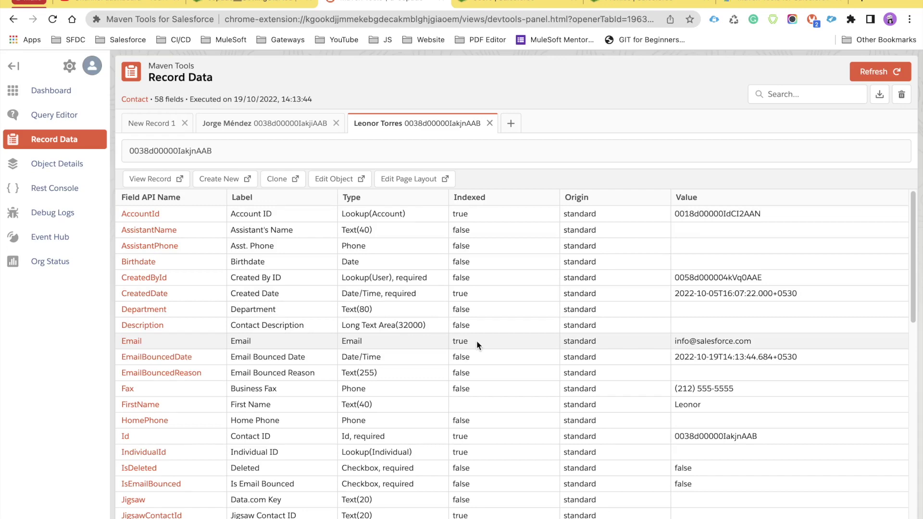
{"action": "scroll", "coordinate": [521, 337], "scroll_direction": "down", "scroll_amount": 10}
{"action": "scroll", "coordinate": [521, 338], "scroll_direction": "up", "scroll_amount": 10}
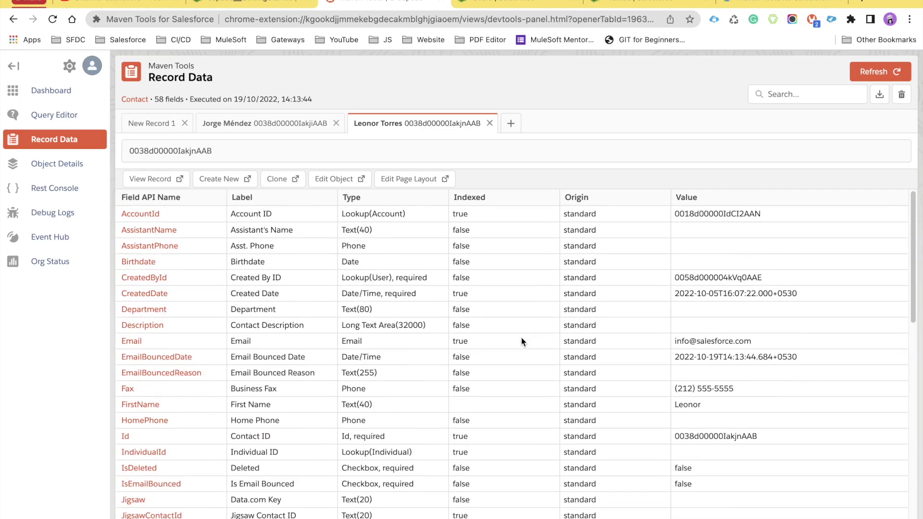
Open Object Details, search the Salesforce objects for "Account", and load the standard Account object.
{"action": "left_click", "coordinate": [76, 172]}
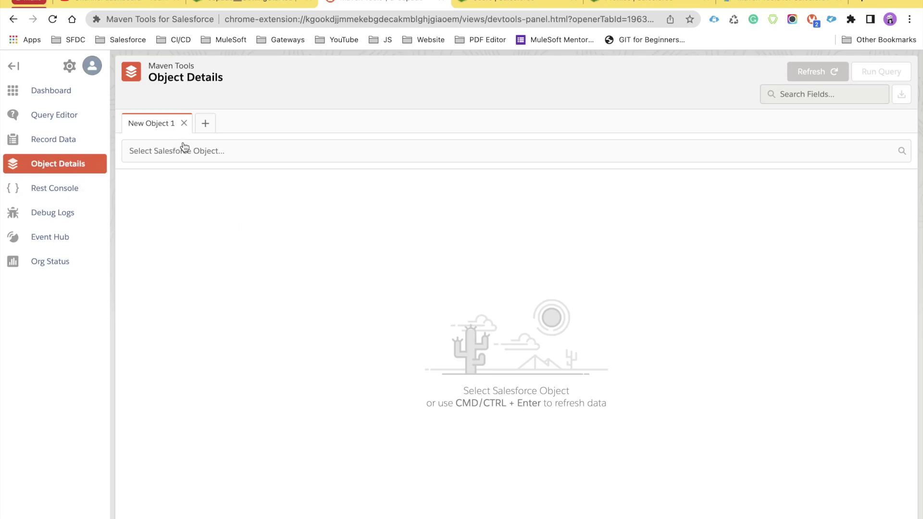
{"action": "left_click", "coordinate": [206, 150]}
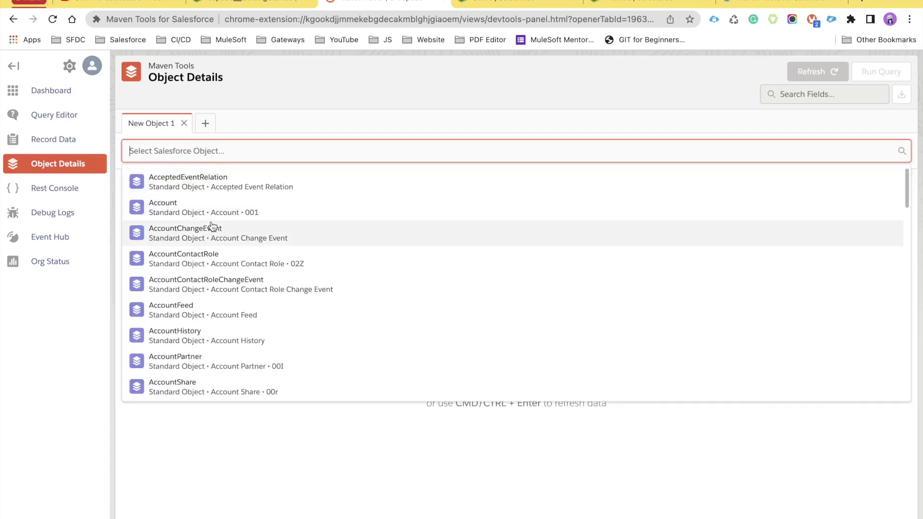
{"action": "scroll", "coordinate": [269, 274], "scroll_direction": "down", "scroll_amount": 2}
{"action": "scroll", "coordinate": [271, 280], "scroll_direction": "down", "scroll_amount": 20}
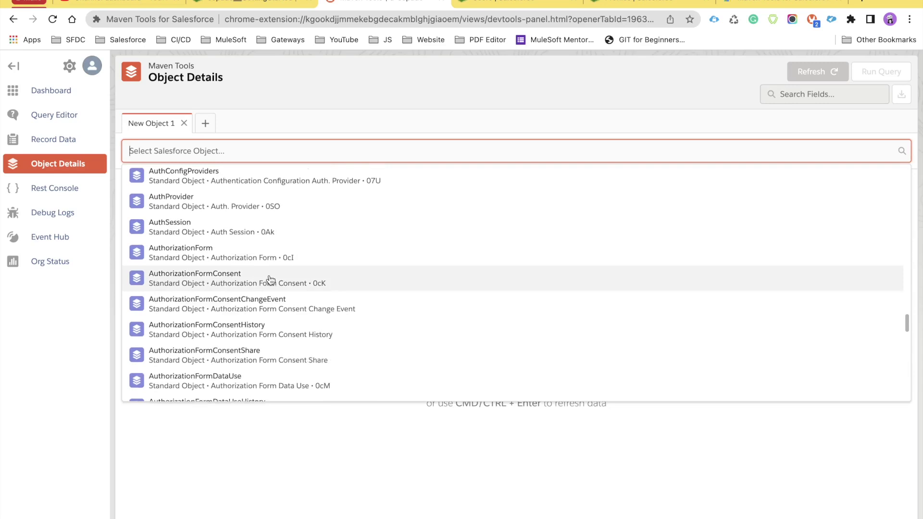
{"action": "scroll", "coordinate": [271, 280], "scroll_direction": "up", "scroll_amount": 20}
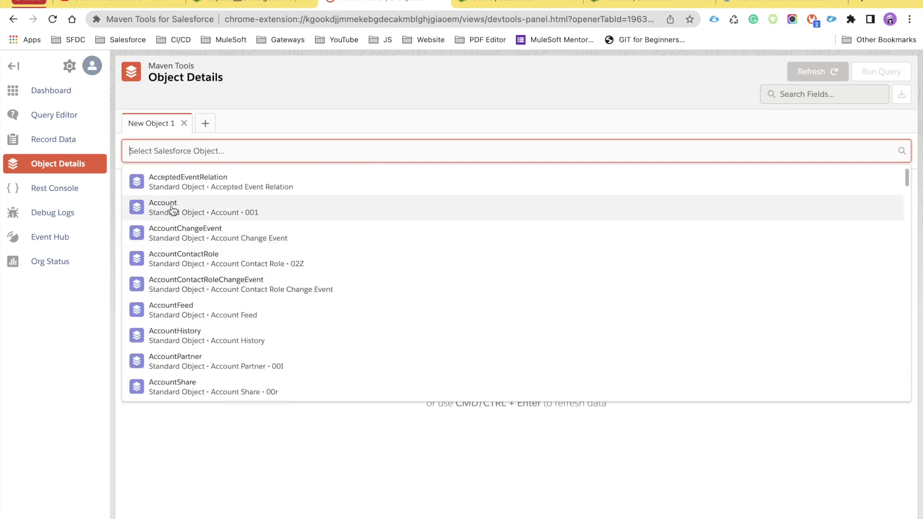
{"action": "type", "text": "c"}
{"action": "key", "text": "BackSpace"}
{"action": "type", "text": "Account"}
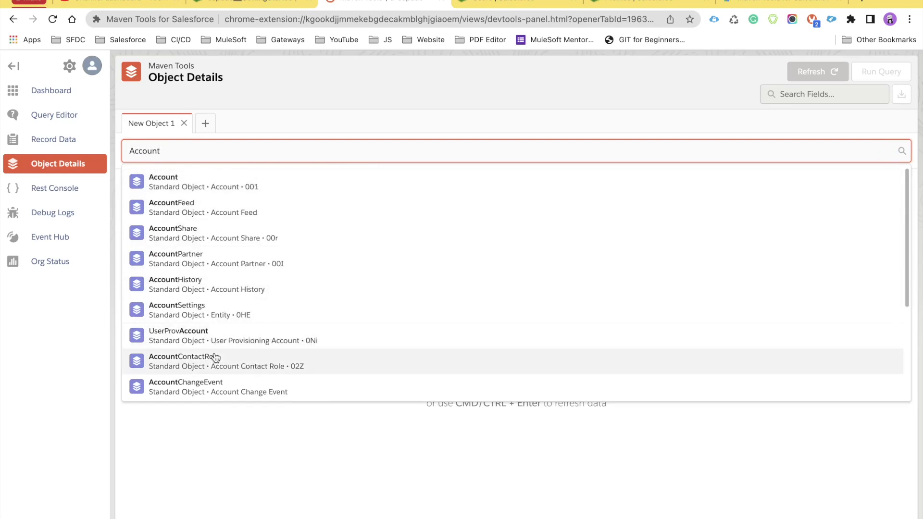
{"action": "left_click", "coordinate": [187, 191]}
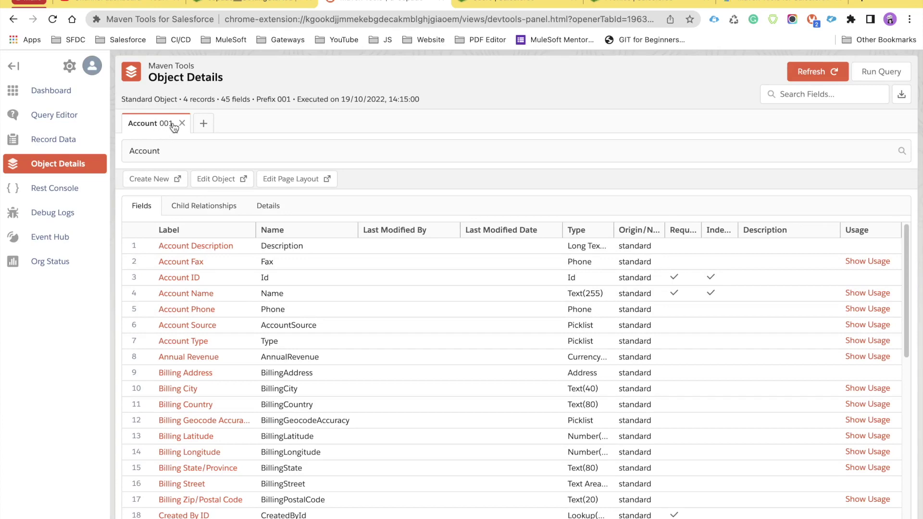
Look through the Account field list, calculate the usage of the Account Fax field, and open its usage breakdown by value.
{"action": "scroll", "coordinate": [324, 340], "scroll_direction": "down", "scroll_amount": 9}
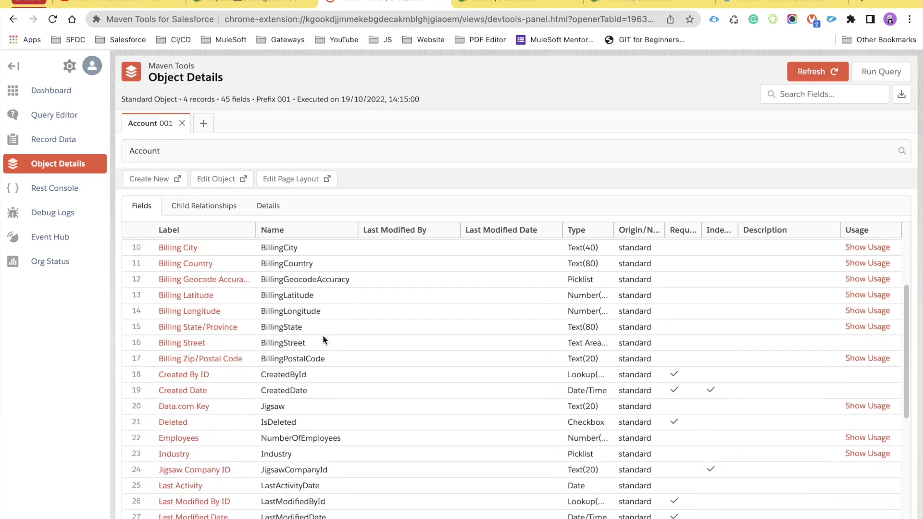
{"action": "scroll", "coordinate": [323, 340], "scroll_direction": "up", "scroll_amount": 9}
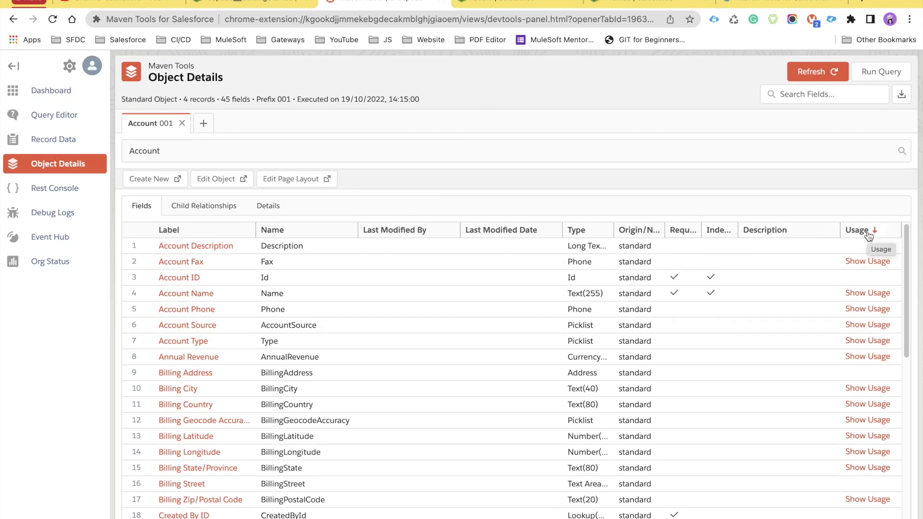
{"action": "scroll", "coordinate": [854, 316], "scroll_direction": "down", "scroll_amount": 6}
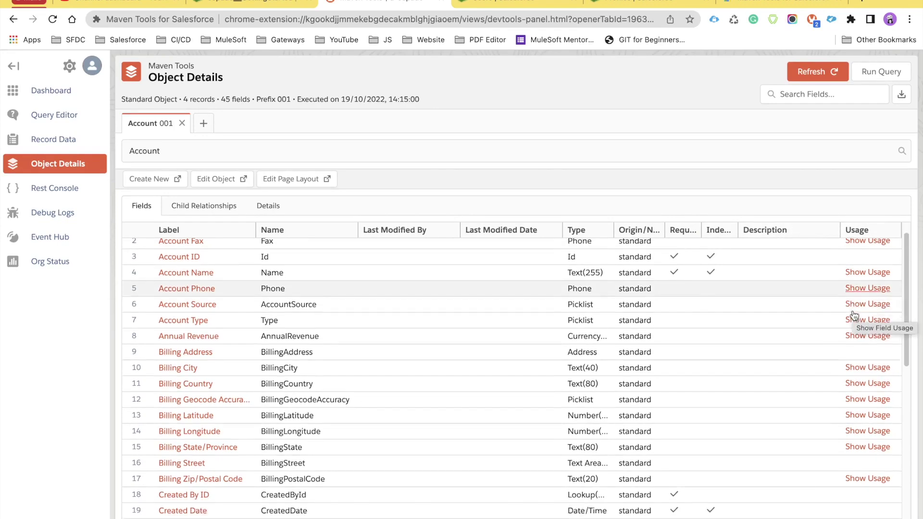
{"action": "scroll", "coordinate": [853, 311], "scroll_direction": "down", "scroll_amount": 3}
{"action": "scroll", "coordinate": [853, 310], "scroll_direction": "up", "scroll_amount": 10}
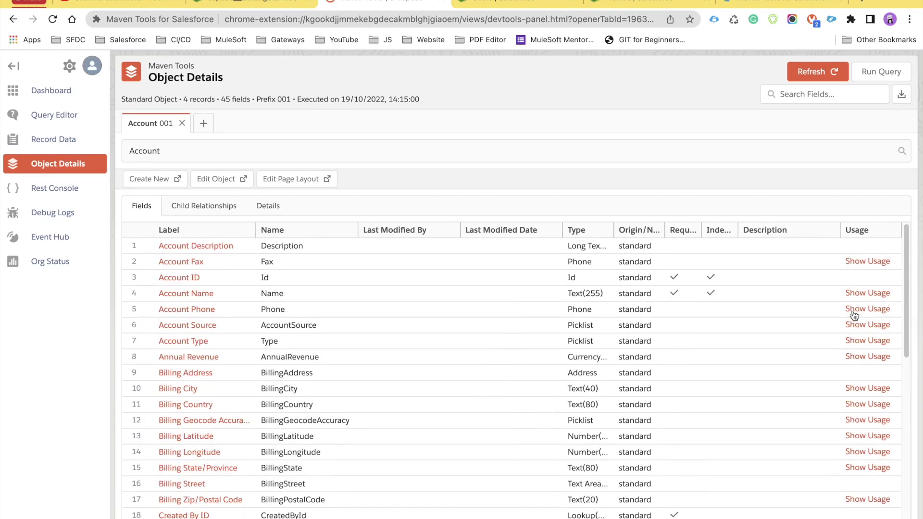
{"action": "left_click", "coordinate": [876, 262]}
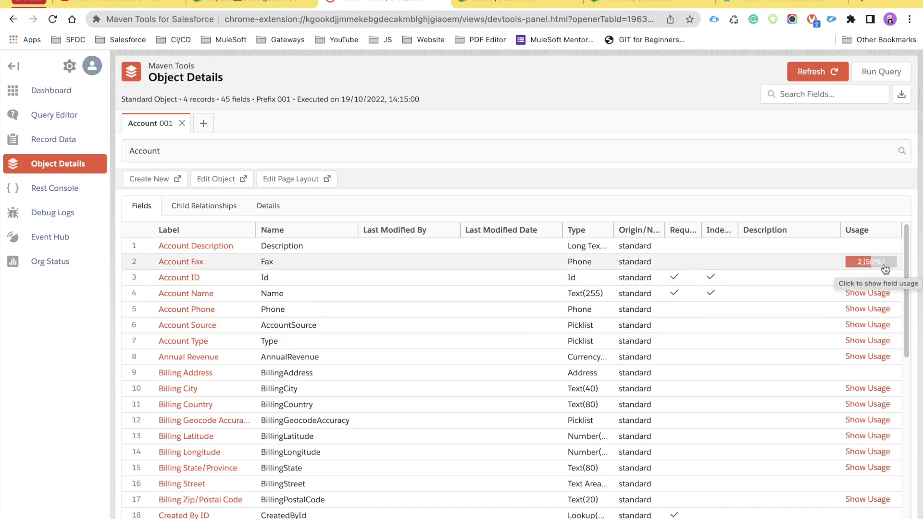
{"action": "left_click", "coordinate": [870, 263]}
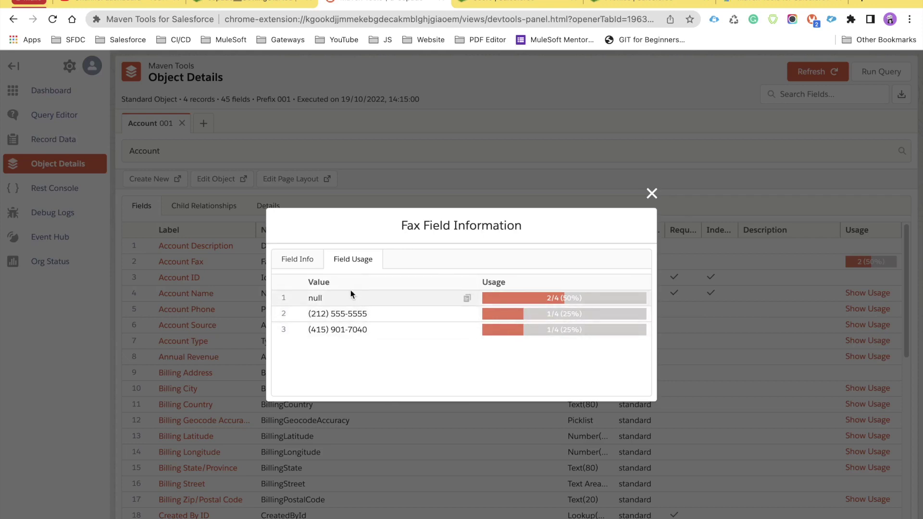
Examine the Fax field's info properties such as referenceTo and relationshipName, recheck its usage by value, and close the field information.
{"action": "left_click", "coordinate": [296, 260]}
{"action": "scroll", "coordinate": [400, 199], "scroll_direction": "down", "scroll_amount": 10}
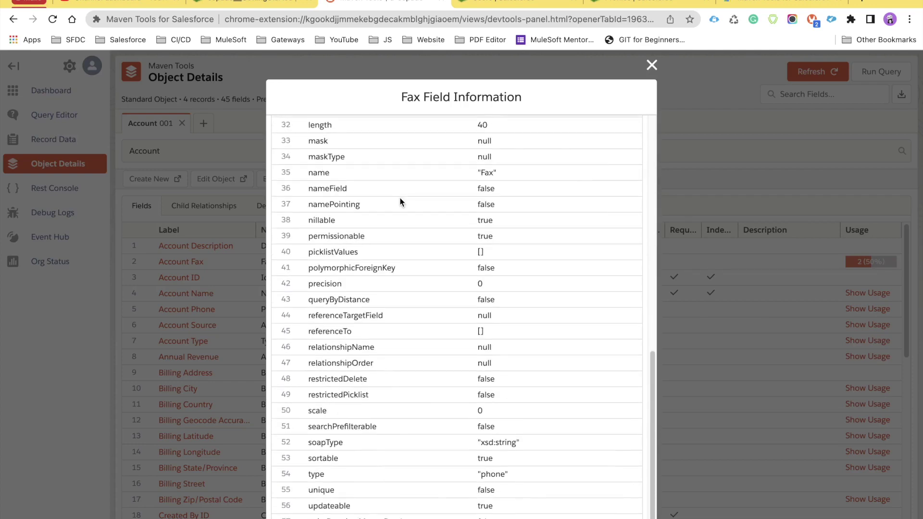
{"action": "scroll", "coordinate": [399, 202], "scroll_direction": "up", "scroll_amount": 10}
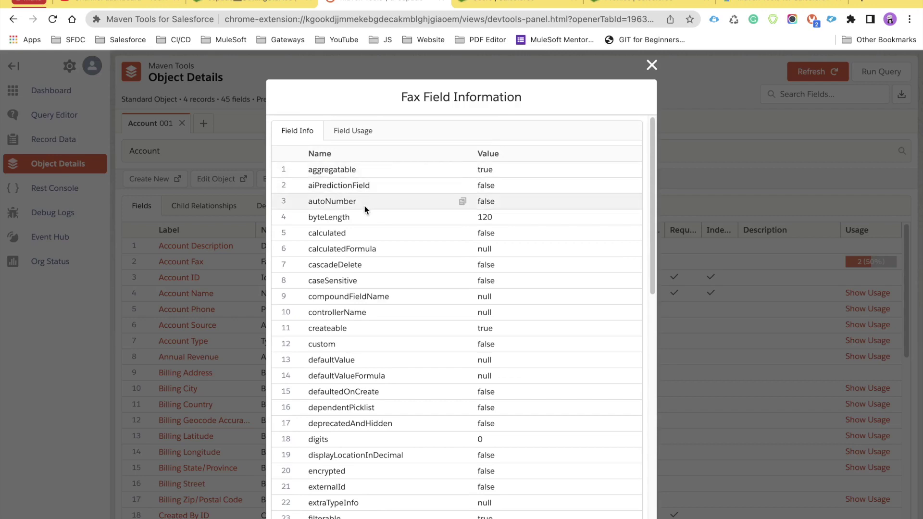
{"action": "scroll", "coordinate": [372, 289], "scroll_direction": "down", "scroll_amount": 10}
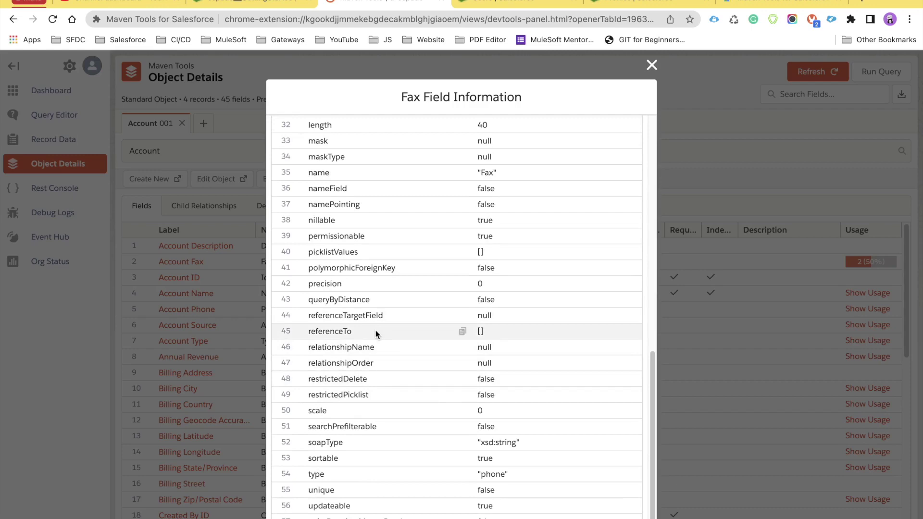
{"action": "left_click_drag", "start_coordinate": [365, 330], "coordinate": [316, 328]}
{"action": "double_click", "coordinate": [333, 347]}
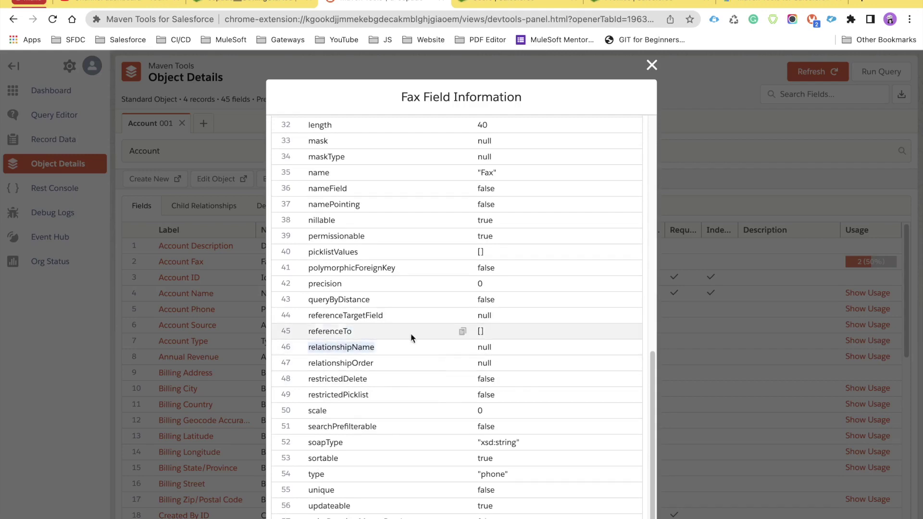
{"action": "scroll", "coordinate": [485, 332], "scroll_direction": "up", "scroll_amount": 10}
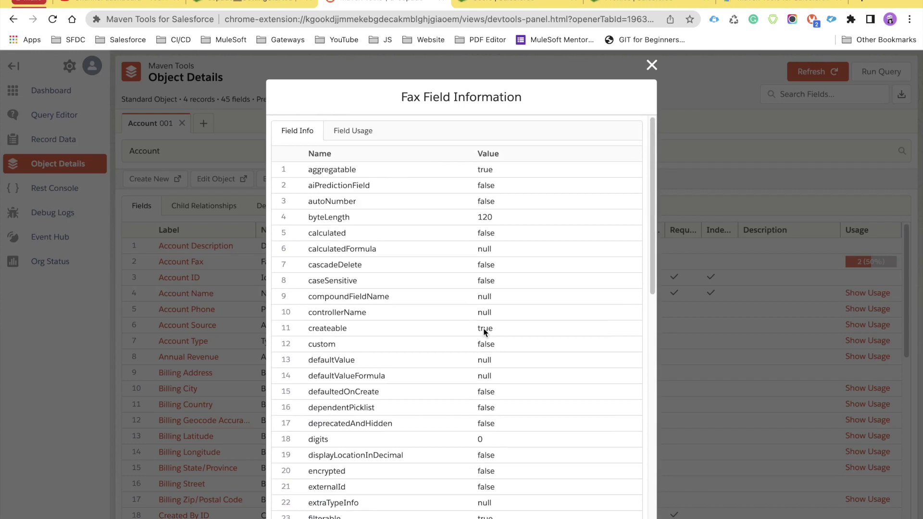
{"action": "left_click", "coordinate": [355, 132]}
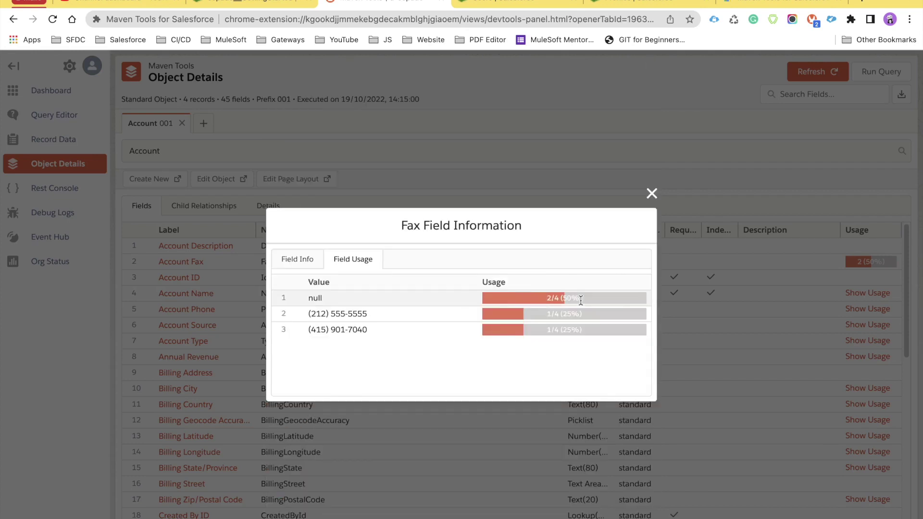
{"action": "left_click", "coordinate": [652, 195]}
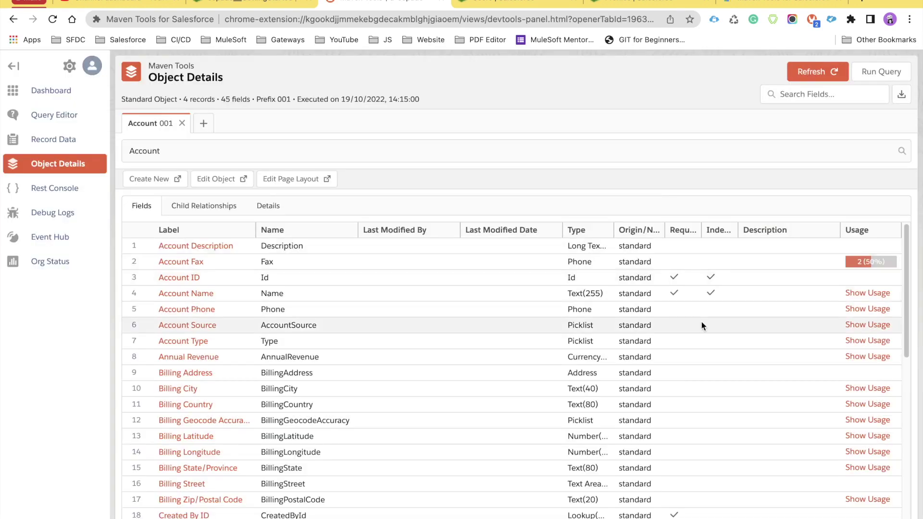
Calculate the usage of the Account Name field, view its breakdown by value, and look over the remaining Account fields.
{"action": "left_click", "coordinate": [887, 294]}
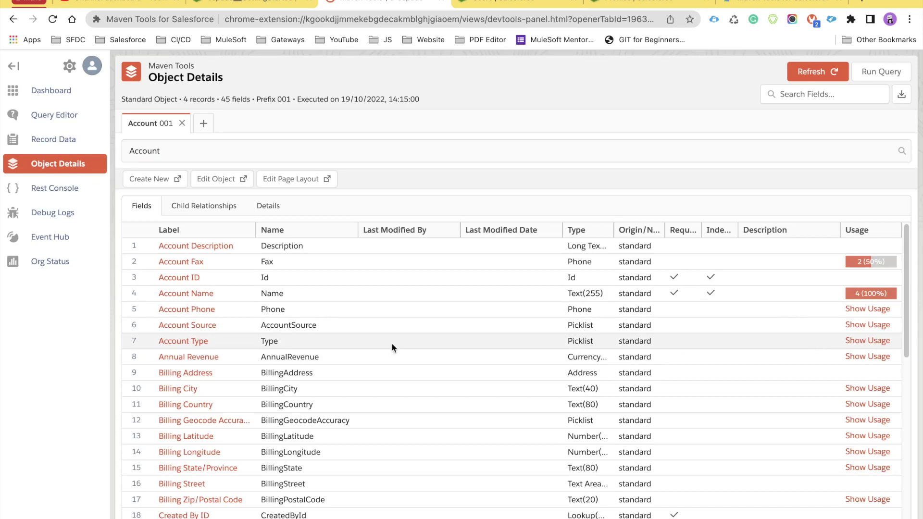
{"action": "left_click", "coordinate": [873, 295]}
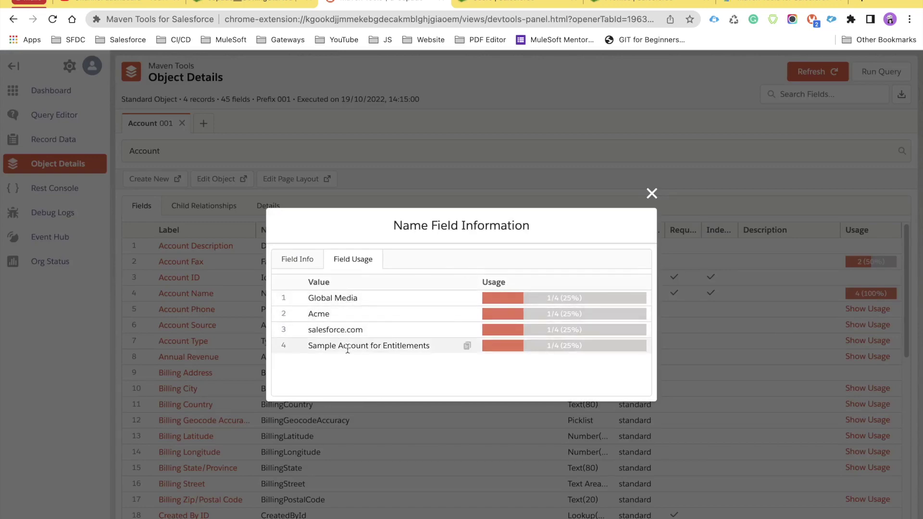
{"action": "left_click", "coordinate": [652, 194]}
{"action": "scroll", "coordinate": [559, 403], "scroll_direction": "down", "scroll_amount": 8}
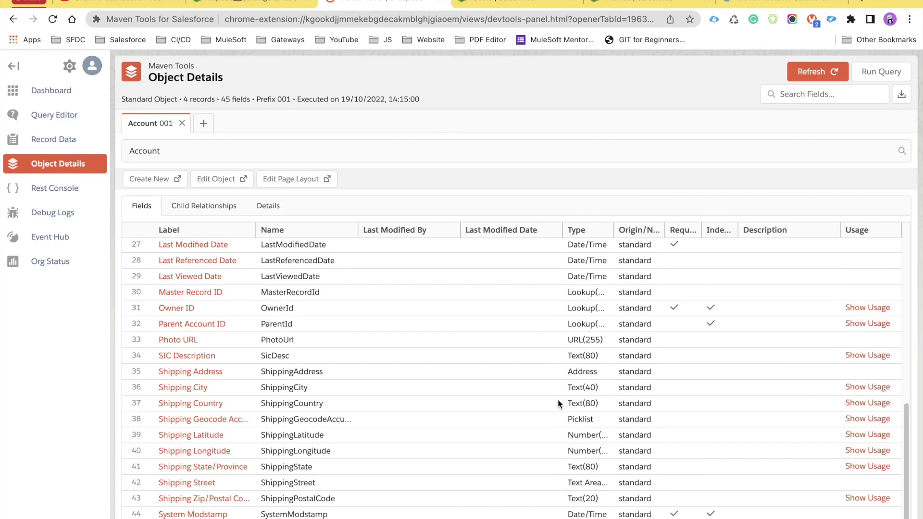
{"action": "scroll", "coordinate": [559, 403], "scroll_direction": "up", "scroll_amount": 8}
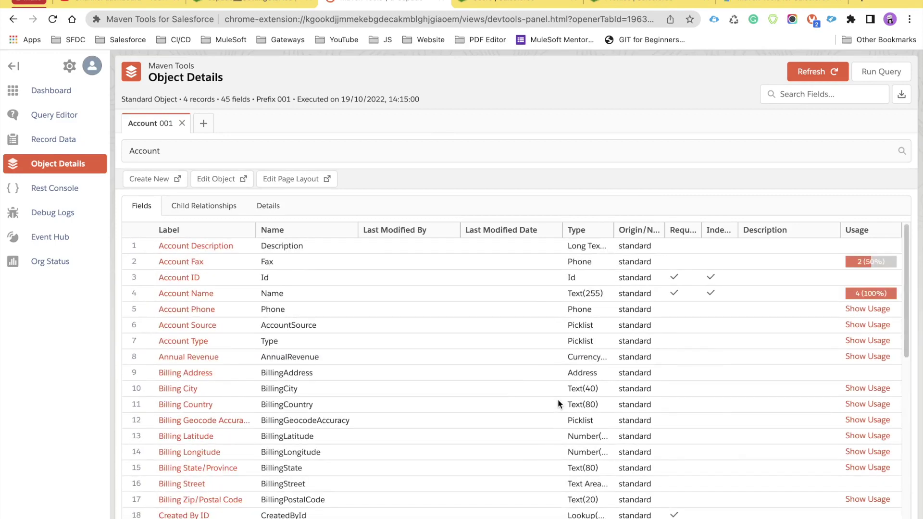
Open the Rest Console, send the GET request to /services/data/v56.0, and enlarge the response area.
{"action": "left_click", "coordinate": [65, 190]}
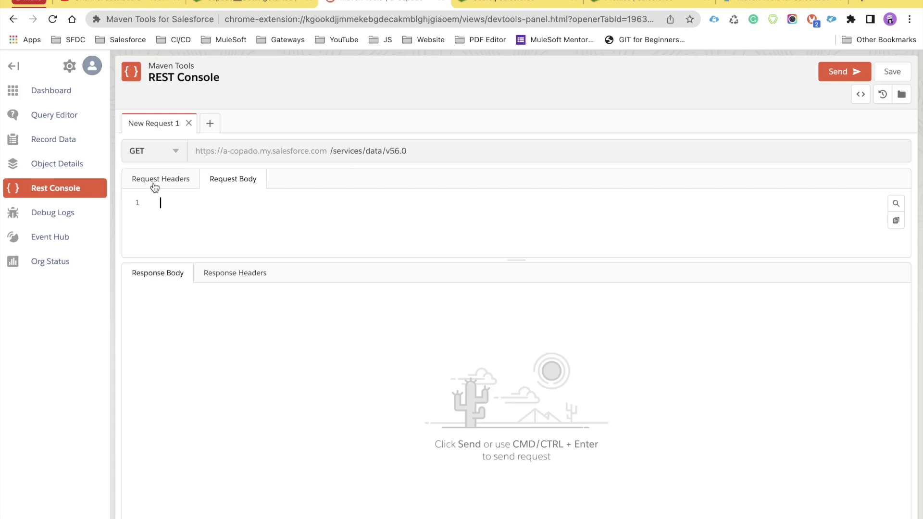
{"action": "left_click_drag", "start_coordinate": [419, 155], "coordinate": [295, 157]}
{"action": "left_click", "coordinate": [346, 198]}
{"action": "left_click_drag", "start_coordinate": [427, 146], "coordinate": [295, 150]}
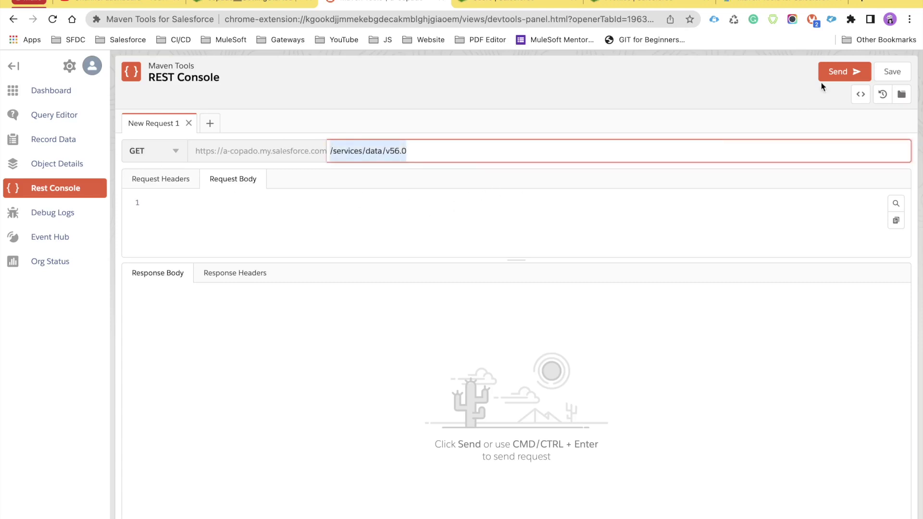
{"action": "left_click", "coordinate": [837, 69]}
{"action": "left_click_drag", "start_coordinate": [383, 262], "coordinate": [385, 208]}
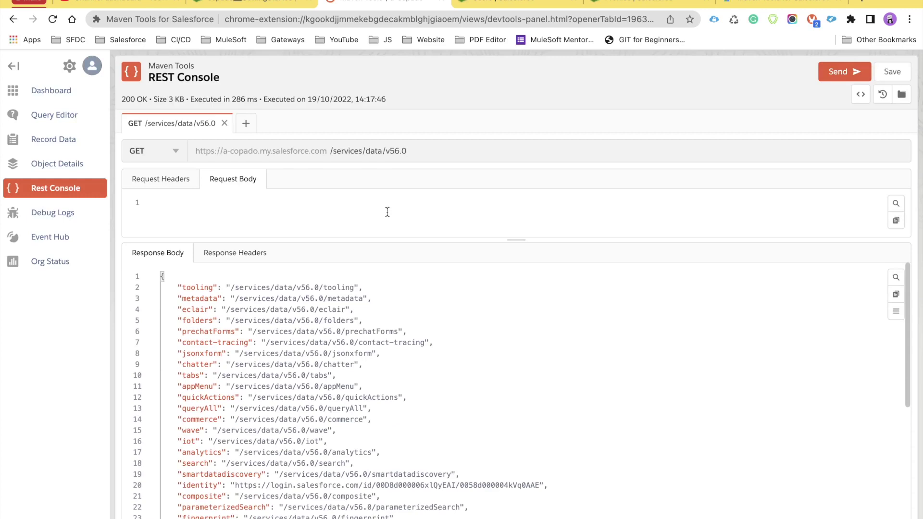
Copy "sobjects" from the response, append it to the request path as /services/data/v56.0/sobjects, and send the GET request.
{"action": "scroll", "coordinate": [358, 390], "scroll_direction": "down", "scroll_amount": 5}
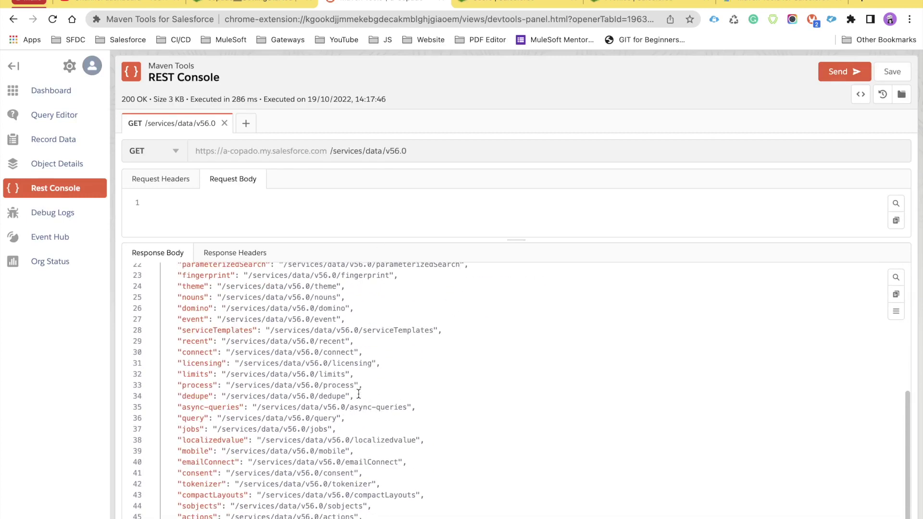
{"action": "scroll", "coordinate": [359, 395], "scroll_direction": "down", "scroll_amount": 1}
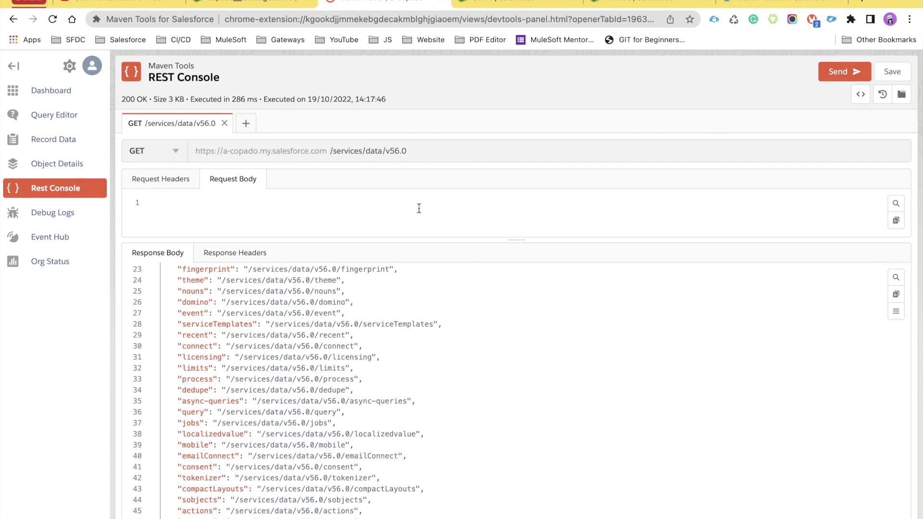
{"action": "double_click", "coordinate": [345, 500]}
{"action": "key", "text": "super+c"}
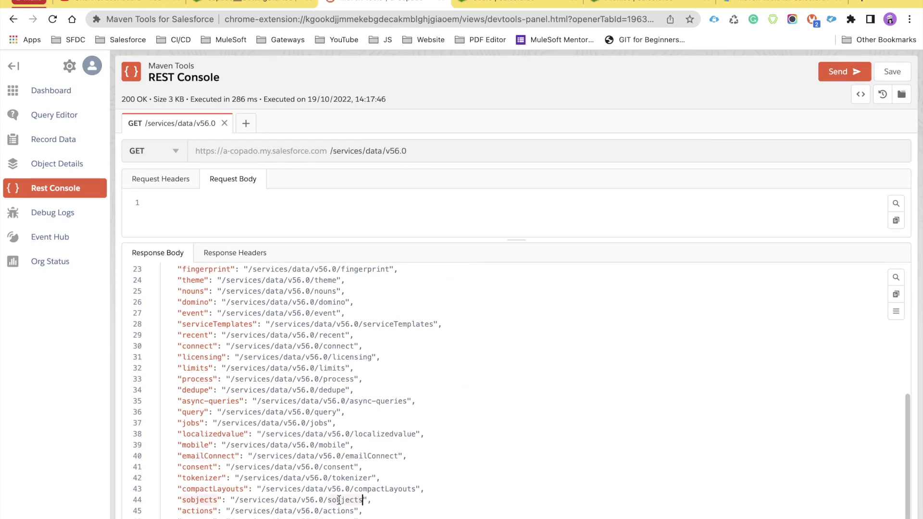
{"action": "left_click", "coordinate": [437, 147]}
{"action": "type", "text": "/"}
{"action": "key", "text": "super+v"}
{"action": "double_click", "coordinate": [420, 151]}
{"action": "left_click", "coordinate": [844, 74]}
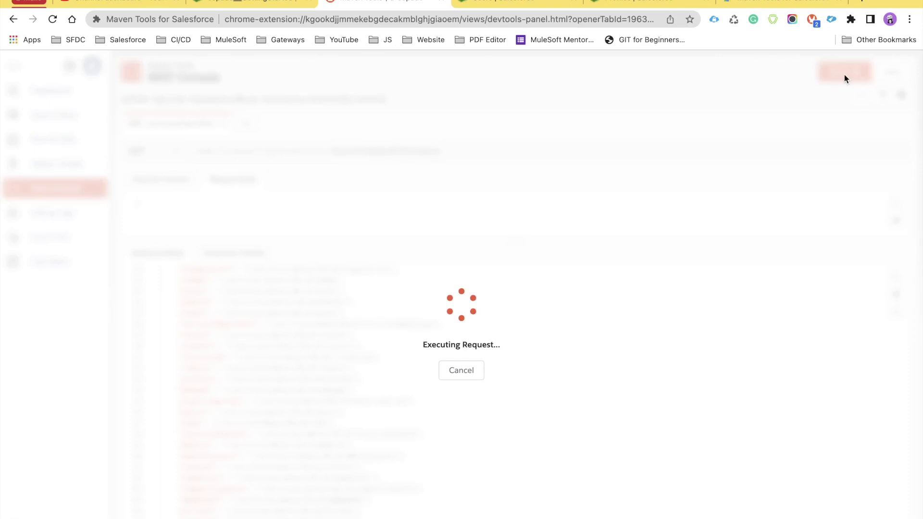
Copy "Account" from the response, append it to the request path as /services/data/v56.0/sobjects/Account, and send the GET request.
{"action": "scroll", "coordinate": [396, 390], "scroll_direction": "up", "scroll_amount": 5}
{"action": "double_click", "coordinate": [425, 151]}
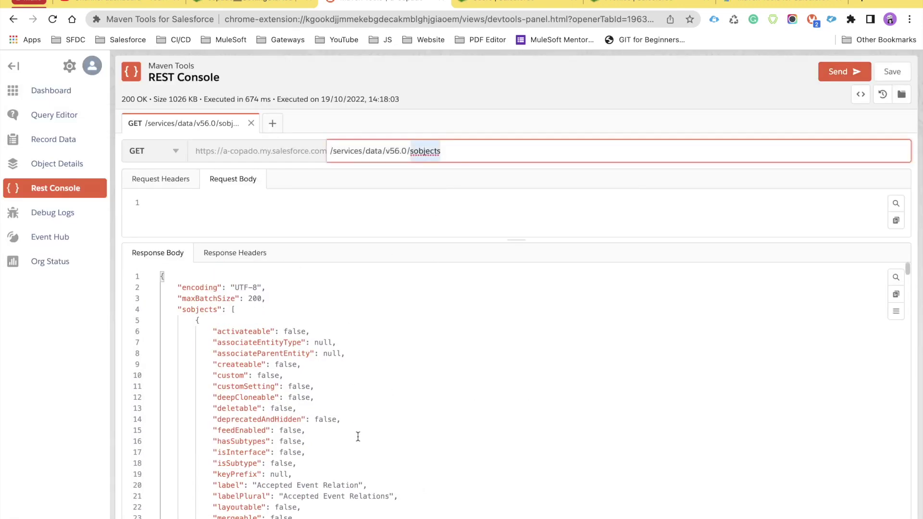
{"action": "scroll", "coordinate": [357, 436], "scroll_direction": "down", "scroll_amount": 15}
{"action": "scroll", "coordinate": [358, 437], "scroll_direction": "down", "scroll_amount": 2}
{"action": "scroll", "coordinate": [357, 437], "scroll_direction": "up", "scroll_amount": 2}
{"action": "double_click", "coordinate": [433, 315]}
{"action": "key", "text": "ctrl+c"}
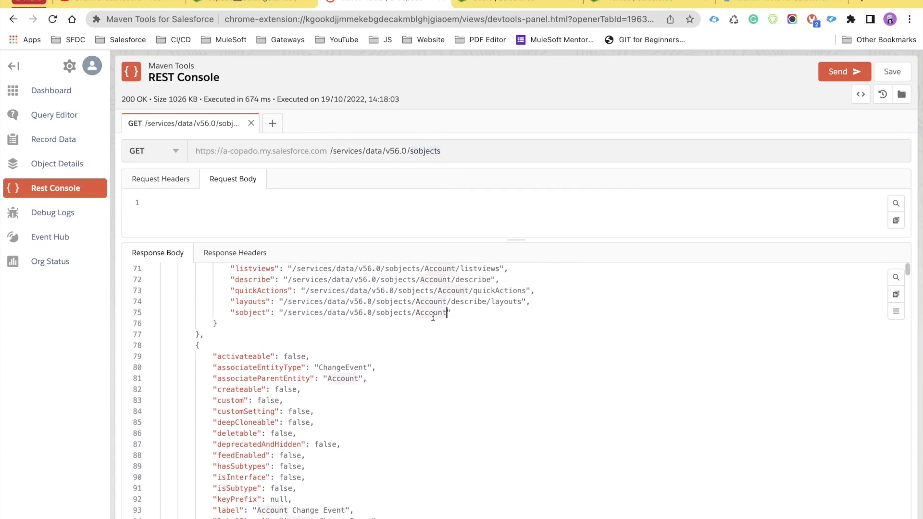
{"action": "left_click", "coordinate": [462, 148]}
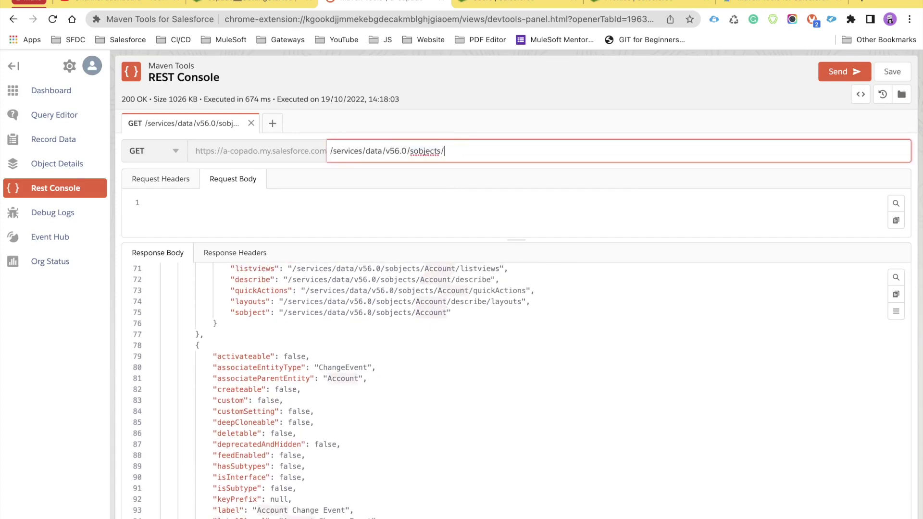
{"action": "key", "text": "ctrl+v"}
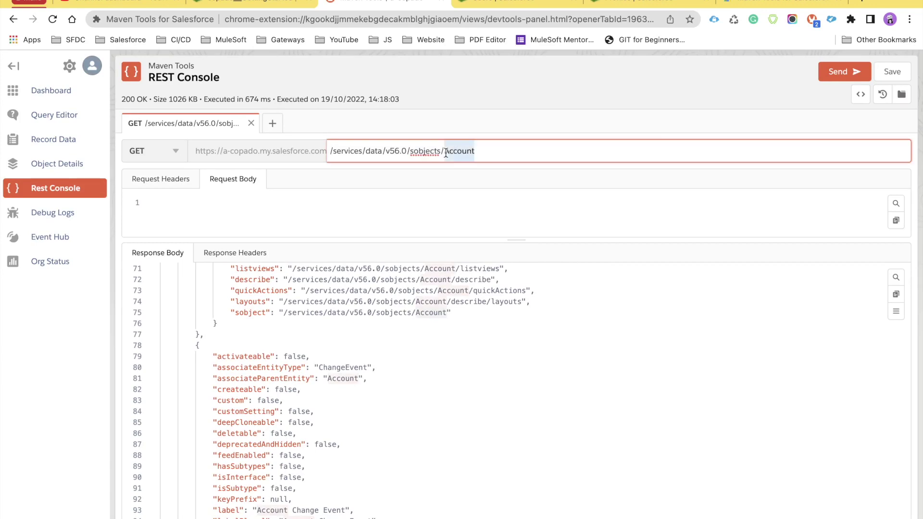
{"action": "left_click", "coordinate": [837, 72]}
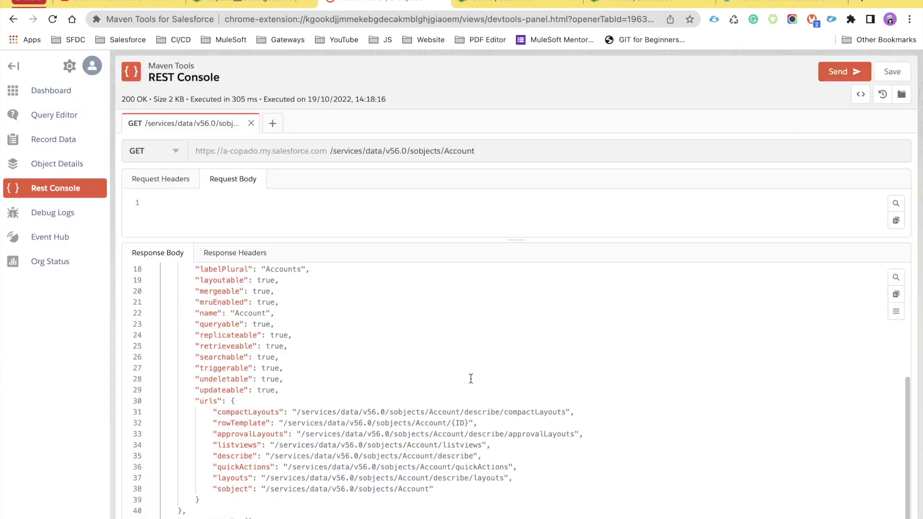
{"action": "scroll", "coordinate": [468, 380], "scroll_direction": "up", "scroll_amount": 5}
{"action": "scroll", "coordinate": [315, 357], "scroll_direction": "down", "scroll_amount": 5}
Change the request method to POST and review the request headers, including Accept: application/json, in an enlarged request area.
{"action": "left_click", "coordinate": [167, 162]}
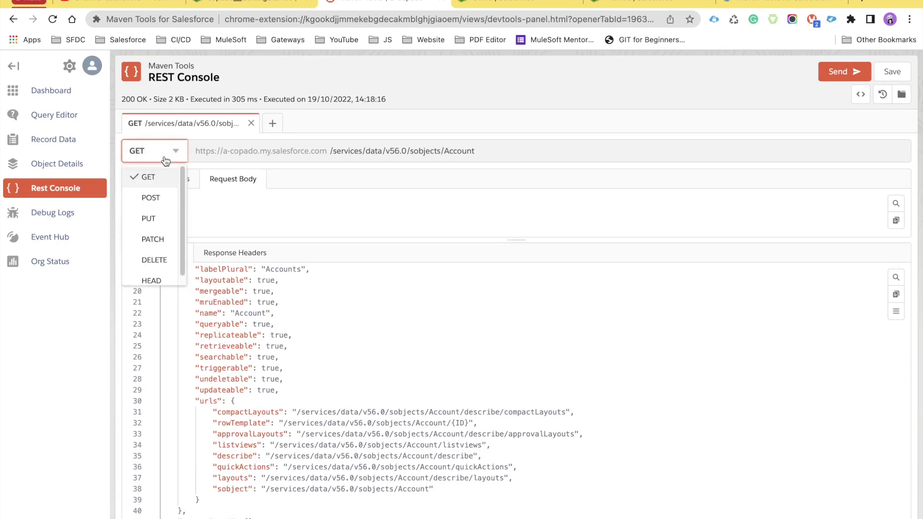
{"action": "left_click", "coordinate": [154, 195]}
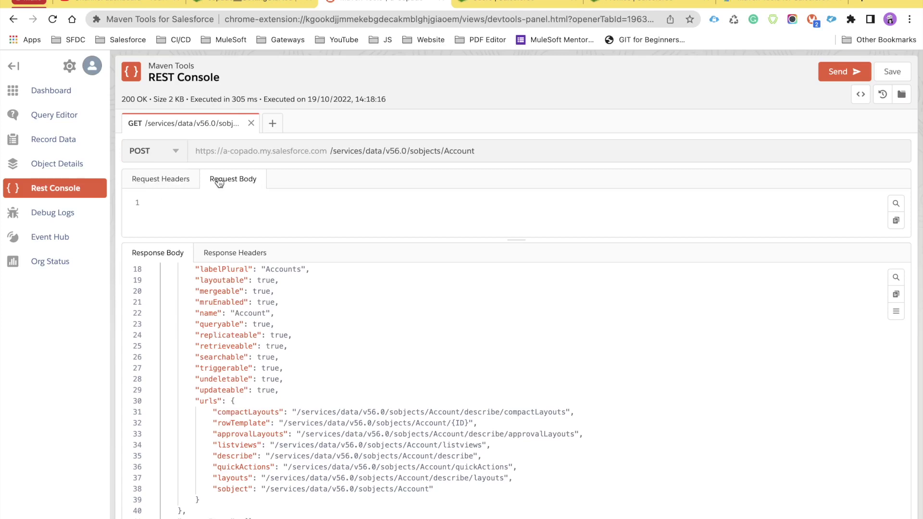
{"action": "left_click", "coordinate": [175, 182]}
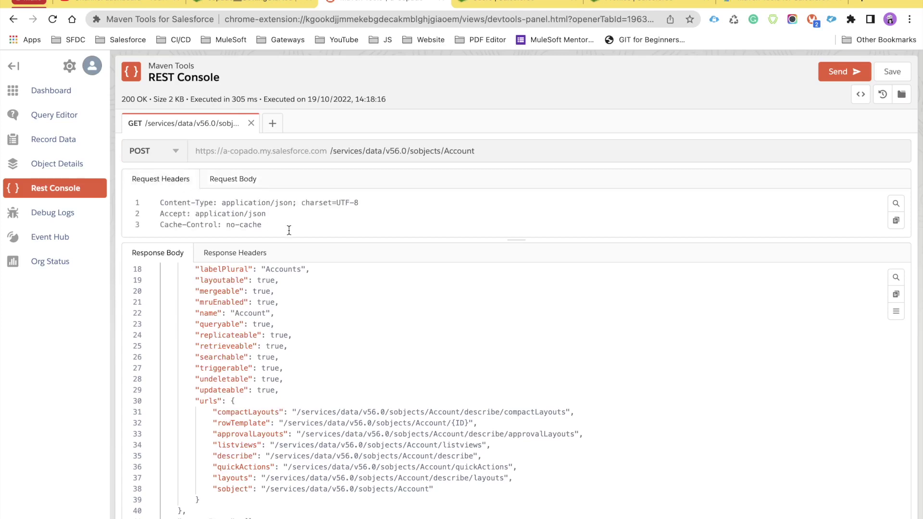
{"action": "left_click_drag", "start_coordinate": [288, 239], "coordinate": [293, 283]}
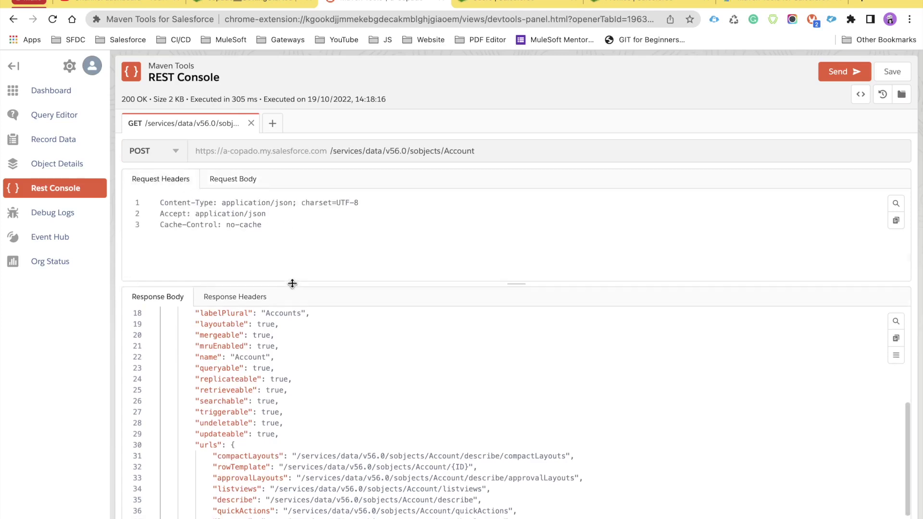
{"action": "left_click_drag", "start_coordinate": [195, 214], "coordinate": [266, 214]}
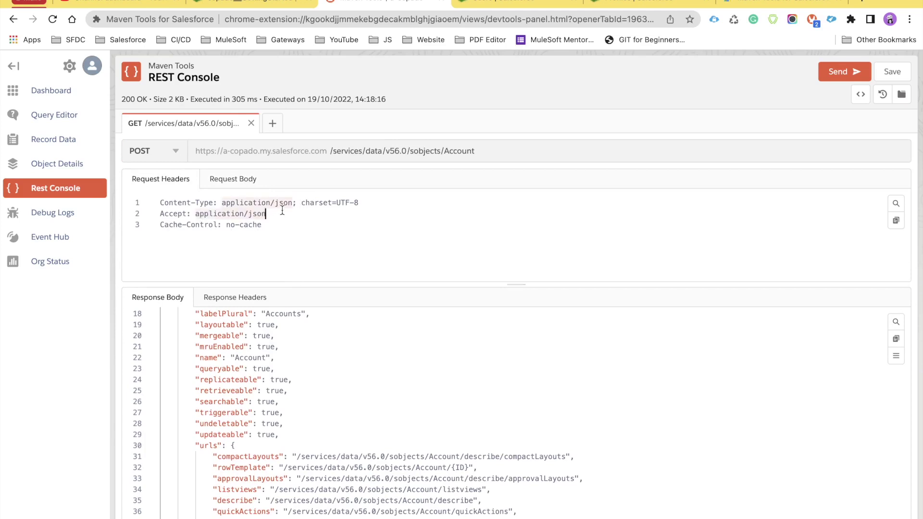
Write the JSON request body { "Name" : "Maven Tools for Salesforce" }.
{"action": "left_click", "coordinate": [222, 186]}
{"action": "type", "text": "{"}
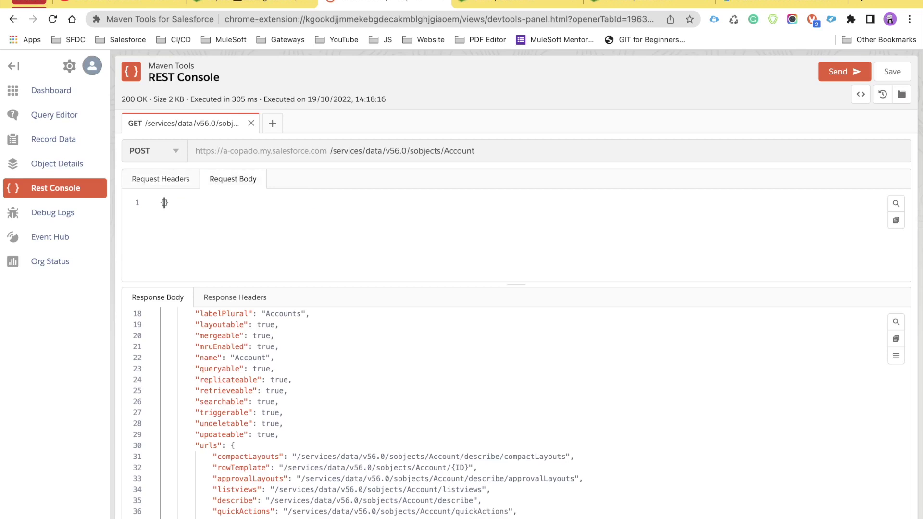
{"action": "key", "text": "Return"}
{"action": "type", "text": "\"Name\" : \""}
{"action": "type", "text": "Maven Tools for Salesforce\""}
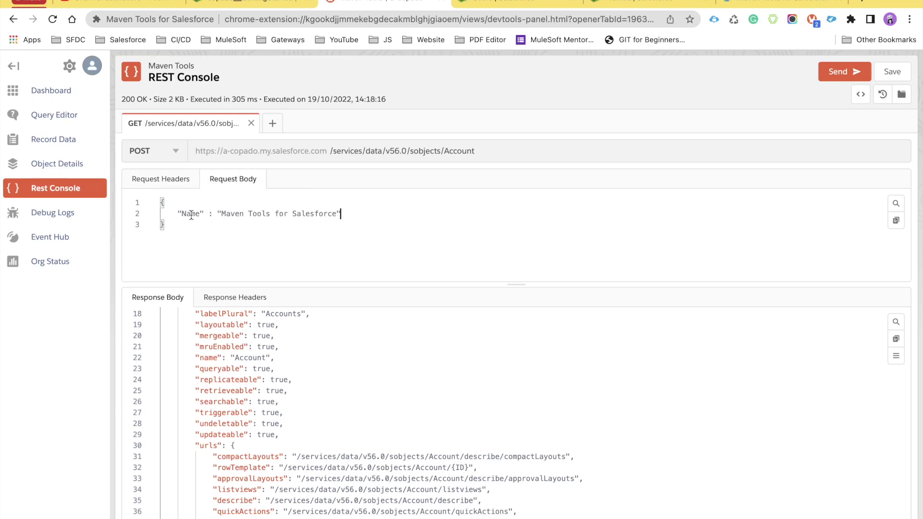
{"action": "left_click_drag", "start_coordinate": [173, 214], "coordinate": [347, 214]}
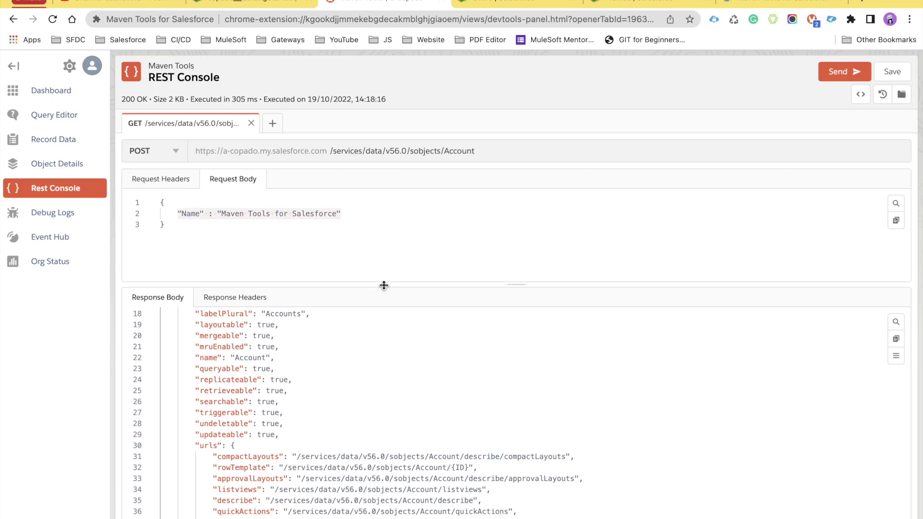
Shrink the request area, send the POST request to create the account, and check the response body.
{"action": "left_click_drag", "start_coordinate": [386, 286], "coordinate": [394, 248]}
{"action": "left_click", "coordinate": [837, 75]}
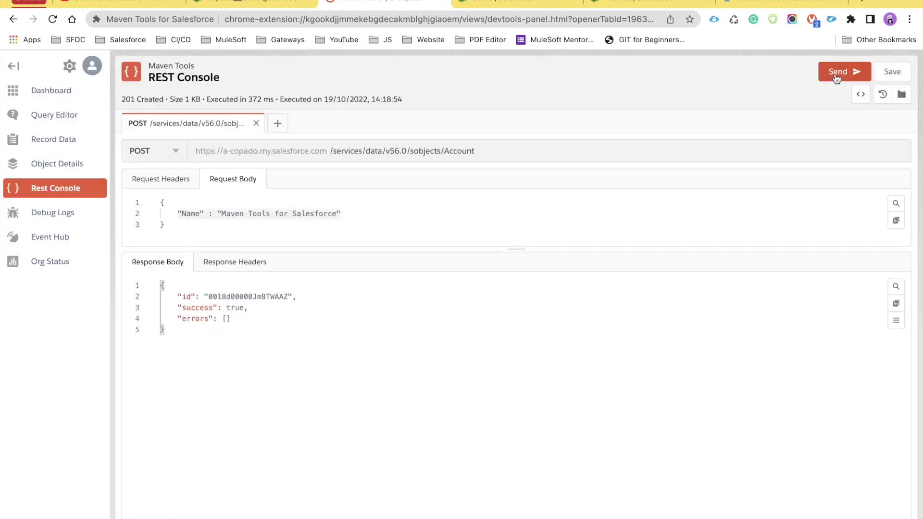
{"action": "left_click_drag", "start_coordinate": [169, 331], "coordinate": [149, 280]}
{"action": "left_click", "coordinate": [191, 296]}
Copy the new account's record ID from the response and load that record in Record Data.
{"action": "double_click", "coordinate": [230, 295]}
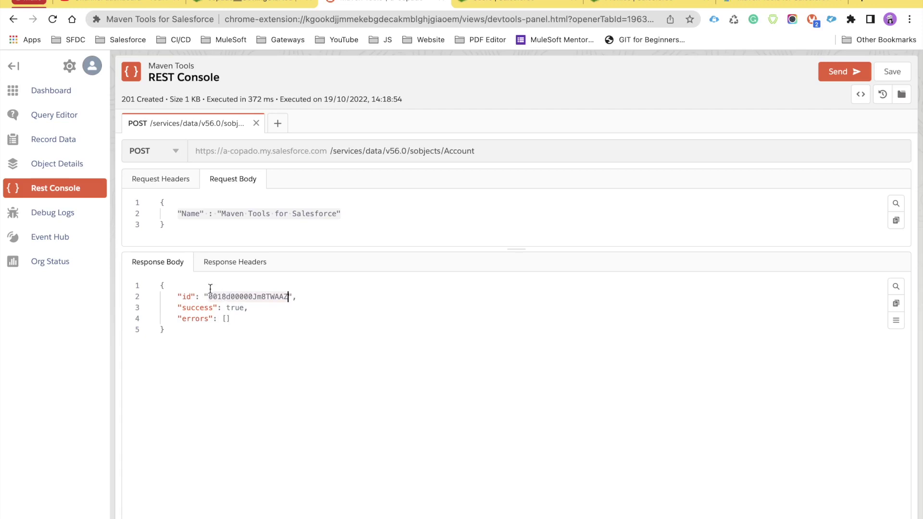
{"action": "left_click", "coordinate": [56, 146]}
{"action": "triple_click", "coordinate": [210, 153]}
{"action": "type", "text": "0018d00000Jm8TWAAZ"}
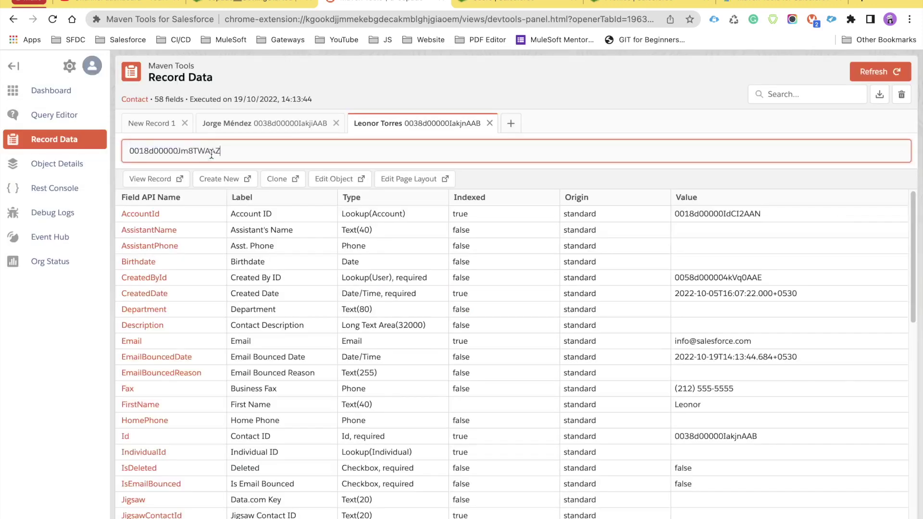
{"action": "key", "text": "Return"}
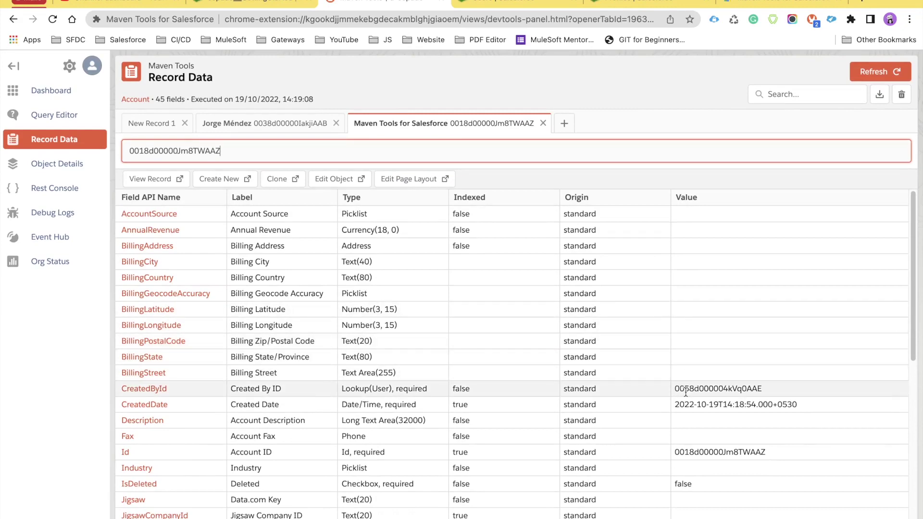
Examine the new account's field values, including Name, Id, CreatedDate and OwnerId.
{"action": "scroll", "coordinate": [686, 391], "scroll_direction": "down", "scroll_amount": 2}
{"action": "scroll", "coordinate": [685, 391], "scroll_direction": "down", "scroll_amount": 5}
{"action": "scroll", "coordinate": [686, 391], "scroll_direction": "up", "scroll_amount": 6}
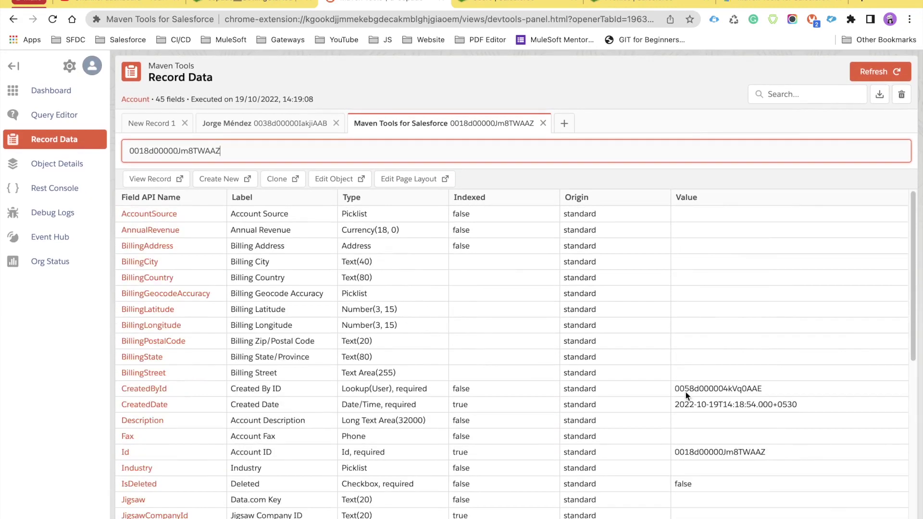
{"action": "scroll", "coordinate": [317, 245], "scroll_direction": "down", "scroll_amount": 5}
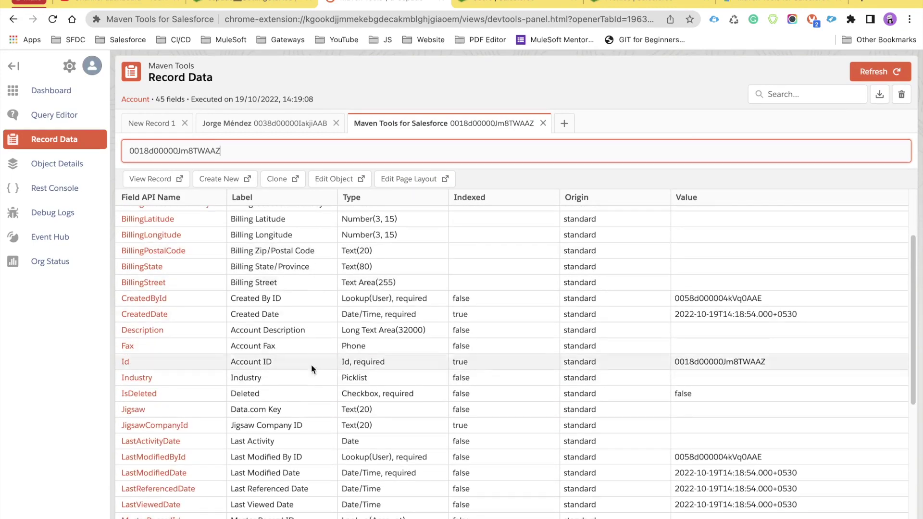
{"action": "scroll", "coordinate": [312, 376], "scroll_direction": "down", "scroll_amount": 5}
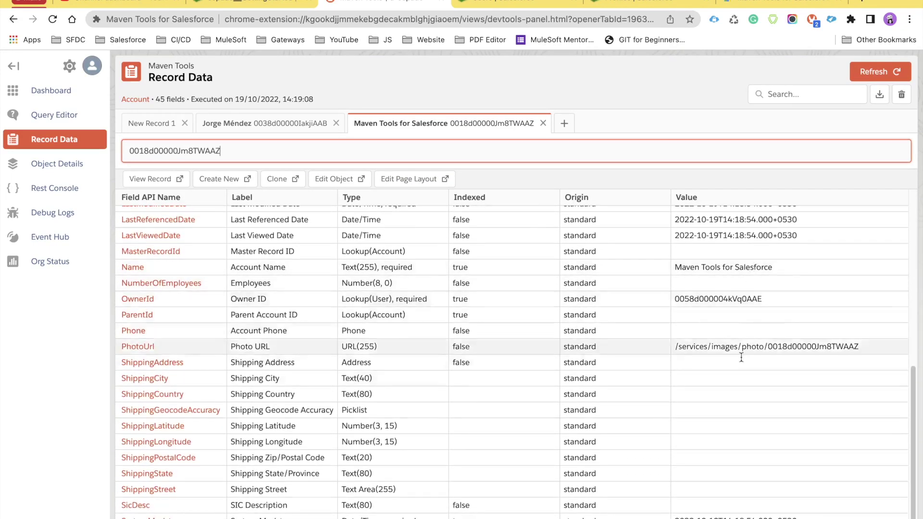
{"action": "scroll", "coordinate": [732, 505], "scroll_direction": "down", "scroll_amount": 1}
{"action": "scroll", "coordinate": [732, 508], "scroll_direction": "up", "scroll_amount": 3}
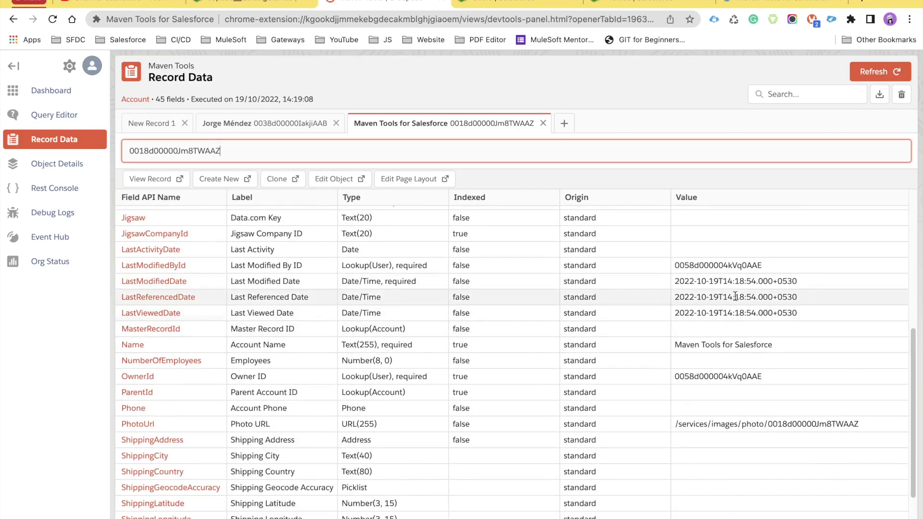
{"action": "scroll", "coordinate": [728, 315], "scroll_direction": "up", "scroll_amount": 6}
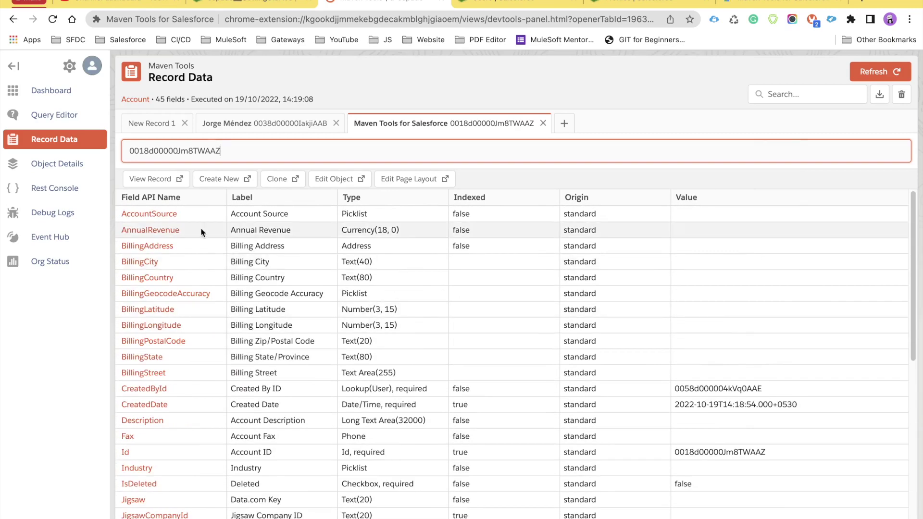
Return to the Rest Console, try /services/apexrest/ as the request path, and undo the path change.
{"action": "left_click", "coordinate": [58, 192]}
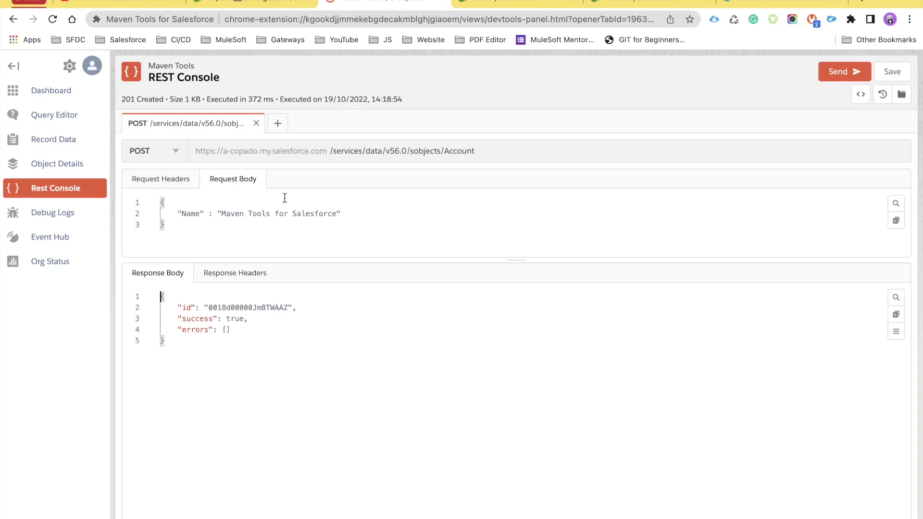
{"action": "left_click_drag", "start_coordinate": [174, 224], "coordinate": [161, 203]}
{"action": "left_click", "coordinate": [254, 194]}
{"action": "left_click_drag", "start_coordinate": [364, 151], "coordinate": [508, 150]}
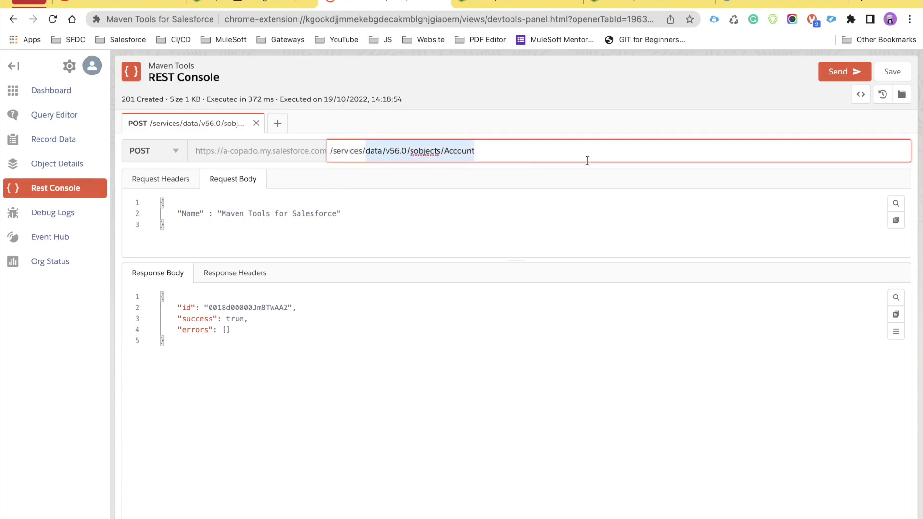
{"action": "type", "text": "apexrest/"}
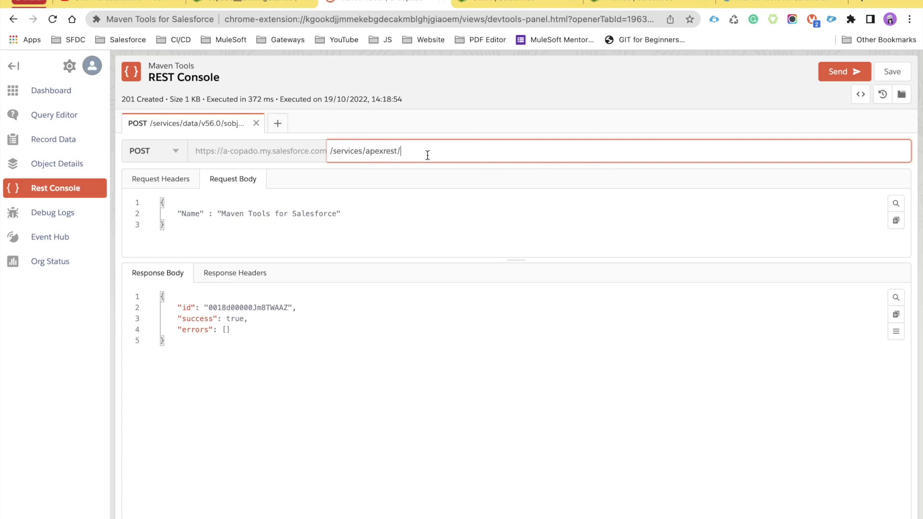
{"action": "key", "text": "ctrl+z"}
{"action": "key", "text": "ctrl+z"}
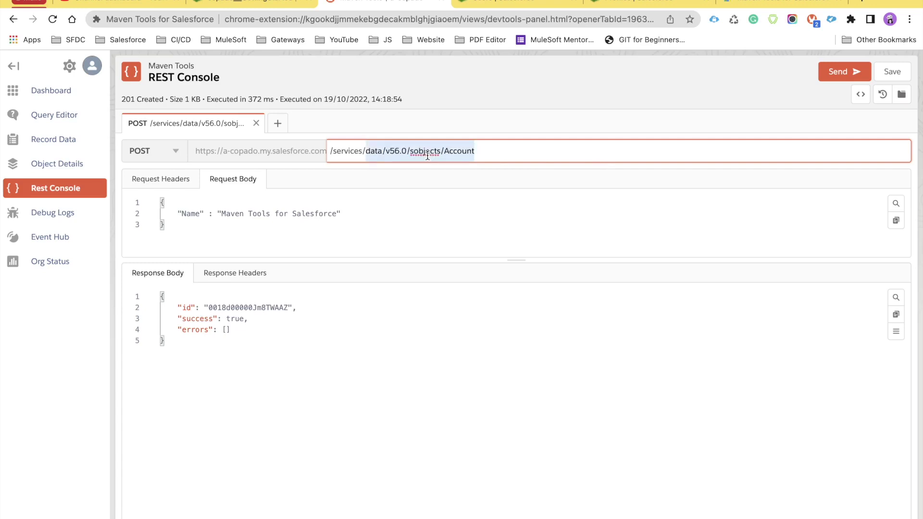
{"action": "left_click", "coordinate": [482, 154]}
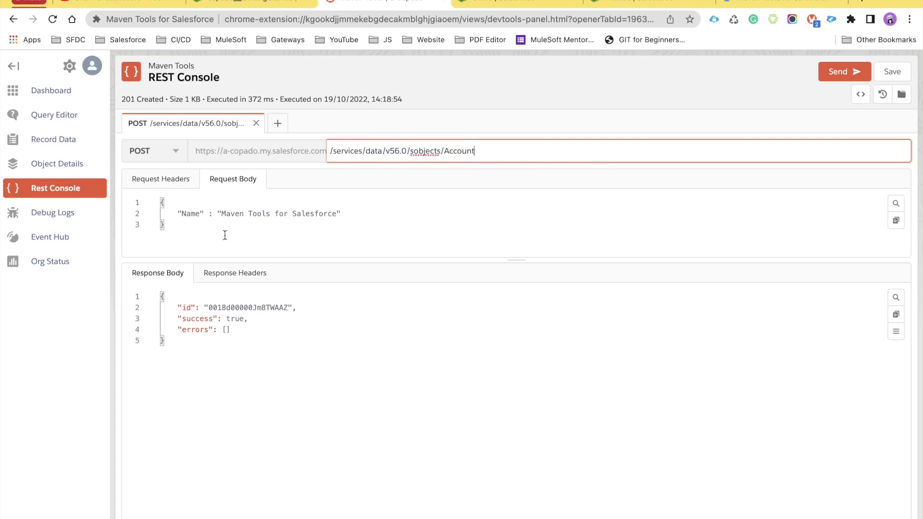
Open Debug Logs and start a new trace flag with the traced entity type User.
{"action": "left_click", "coordinate": [57, 219]}
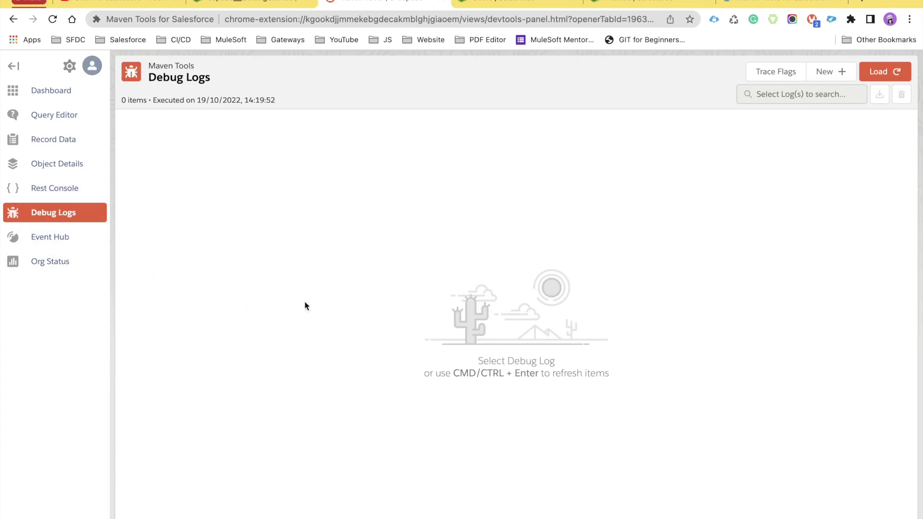
{"action": "left_click", "coordinate": [828, 73]}
{"action": "left_click", "coordinate": [353, 234]}
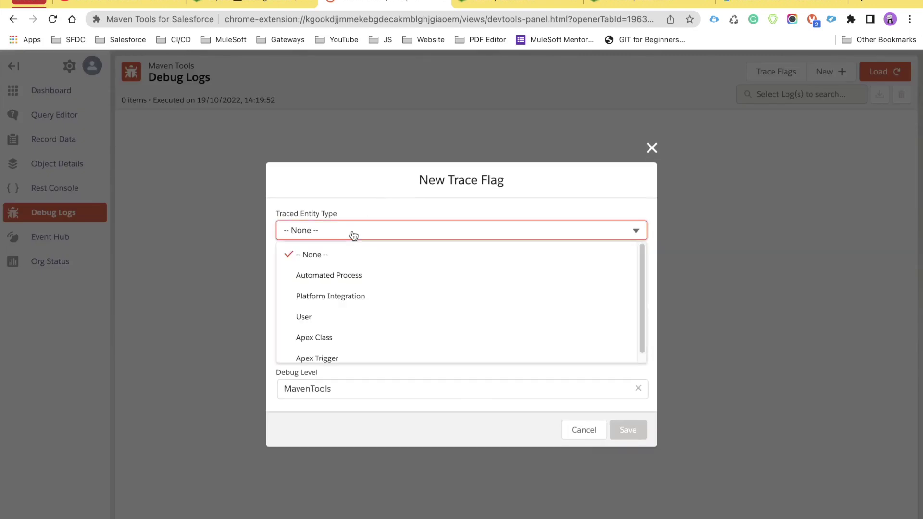
{"action": "scroll", "coordinate": [370, 301], "scroll_direction": "down", "scroll_amount": 1}
{"action": "left_click", "coordinate": [325, 310]}
{"action": "left_click", "coordinate": [323, 235]}
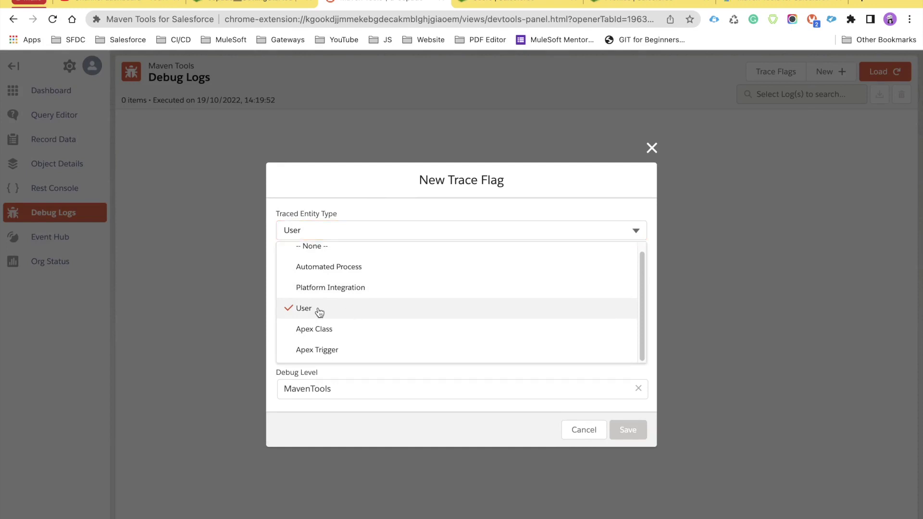
{"action": "left_click", "coordinate": [319, 312]}
Search for the user by name and choose that user as the trace entity.
{"action": "left_click", "coordinate": [378, 270]}
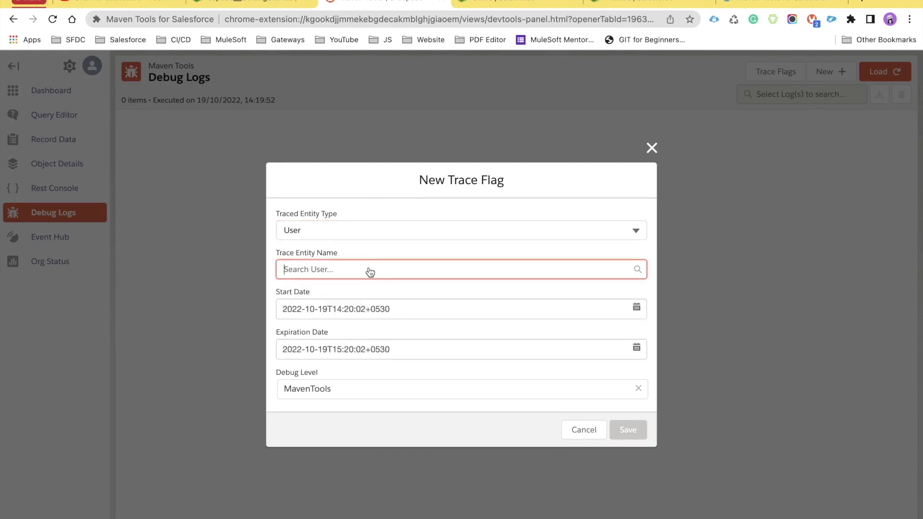
{"action": "type", "text": "Ami"}
{"action": "left_click", "coordinate": [376, 293]}
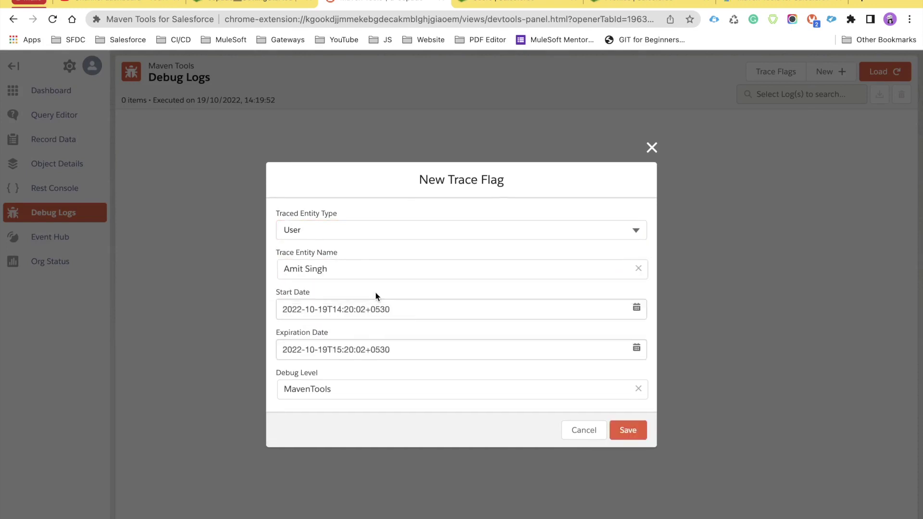
Set the trace flag's start date to 19 October 2022 at 00:00.
{"action": "left_click", "coordinate": [410, 314]}
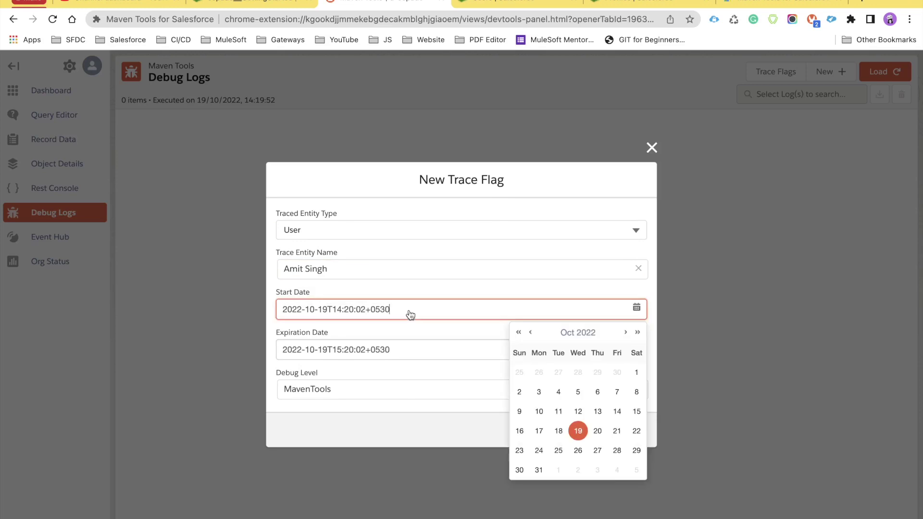
{"action": "left_click", "coordinate": [576, 432]}
{"action": "left_click", "coordinate": [583, 354]}
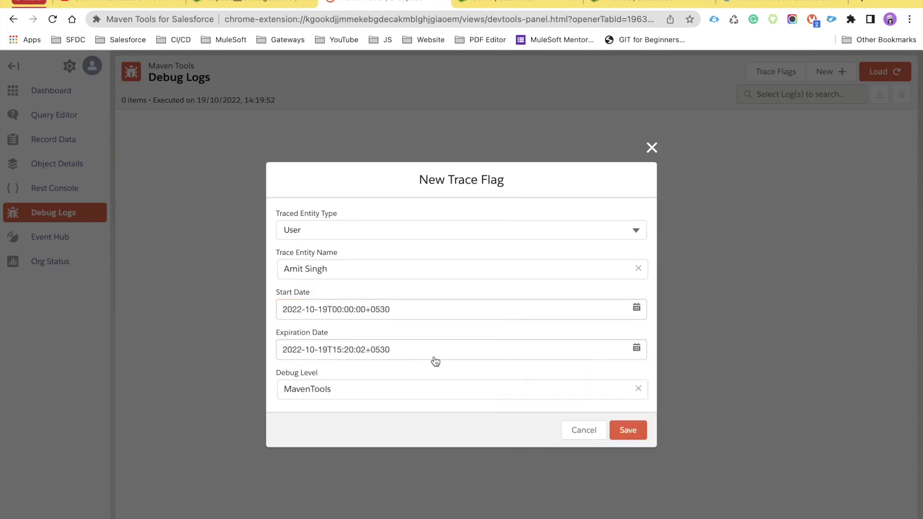
{"action": "left_click", "coordinate": [637, 308]}
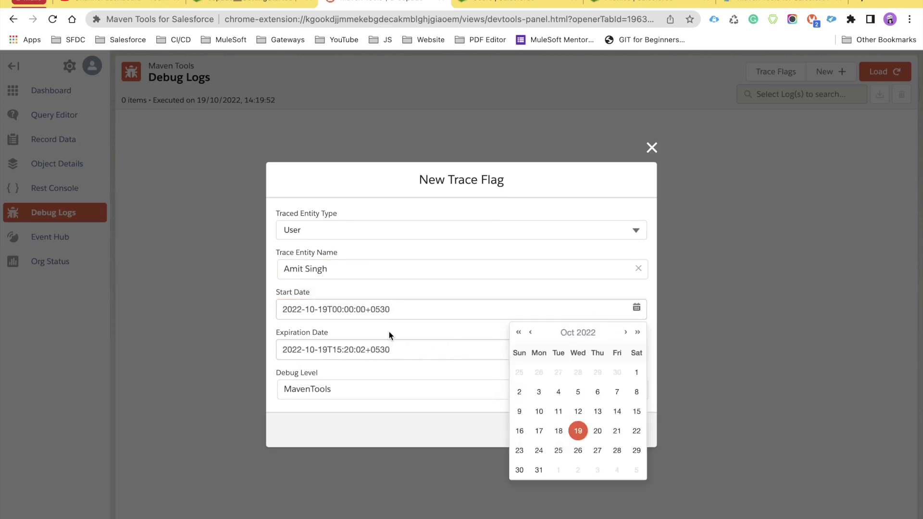
Set the trace flag's expiration date to 20 October 2022 at 15:20:02, try to save it and read the resulting message.
{"action": "left_click", "coordinate": [402, 354]}
{"action": "left_click", "coordinate": [598, 471]}
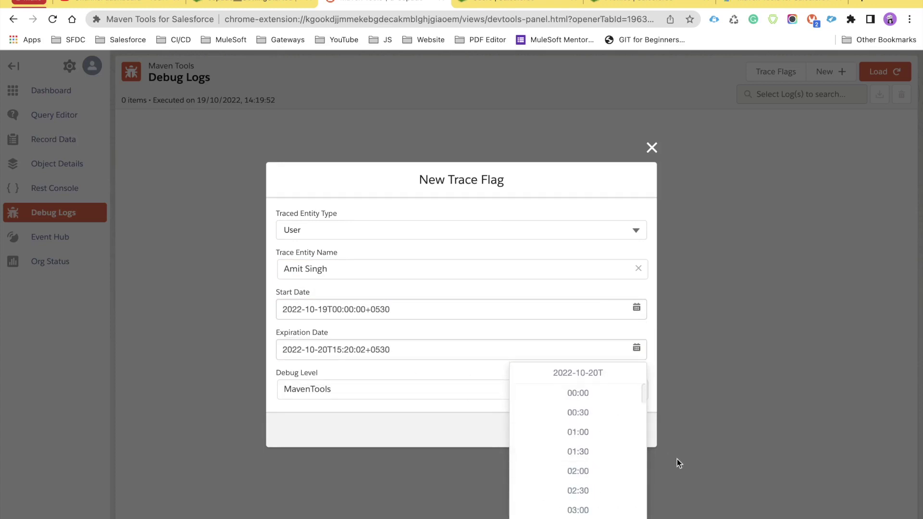
{"action": "left_click", "coordinate": [383, 410]}
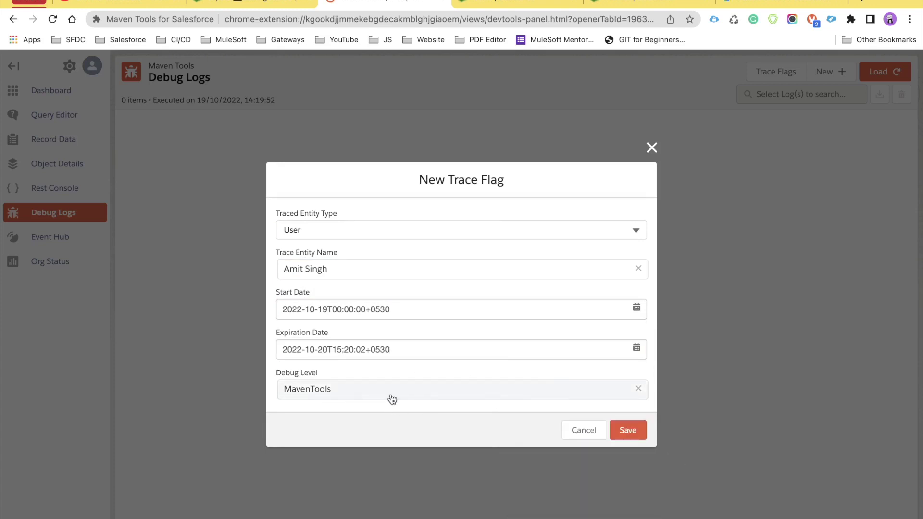
{"action": "left_click", "coordinate": [631, 430]}
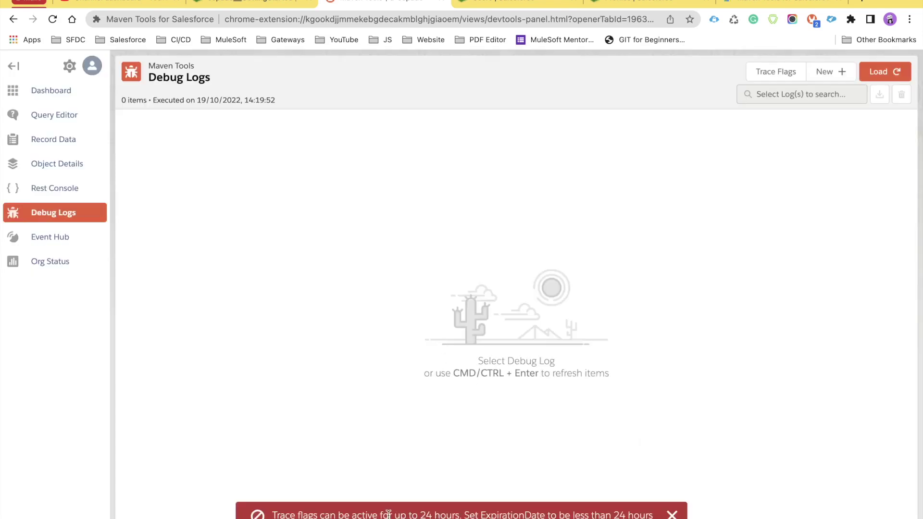
{"action": "left_click_drag", "start_coordinate": [272, 515], "coordinate": [655, 515]}
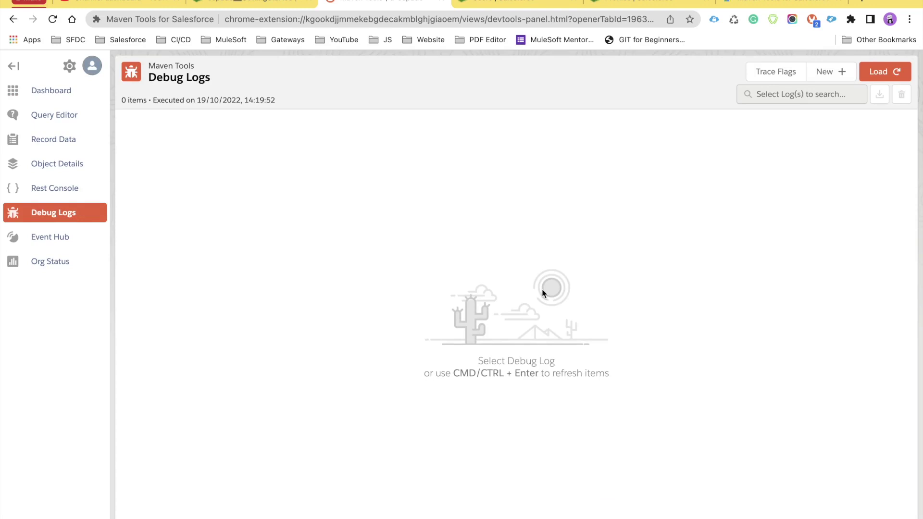
Review the existing trace flags, close the list and reload the debug logs.
{"action": "left_click", "coordinate": [777, 72]}
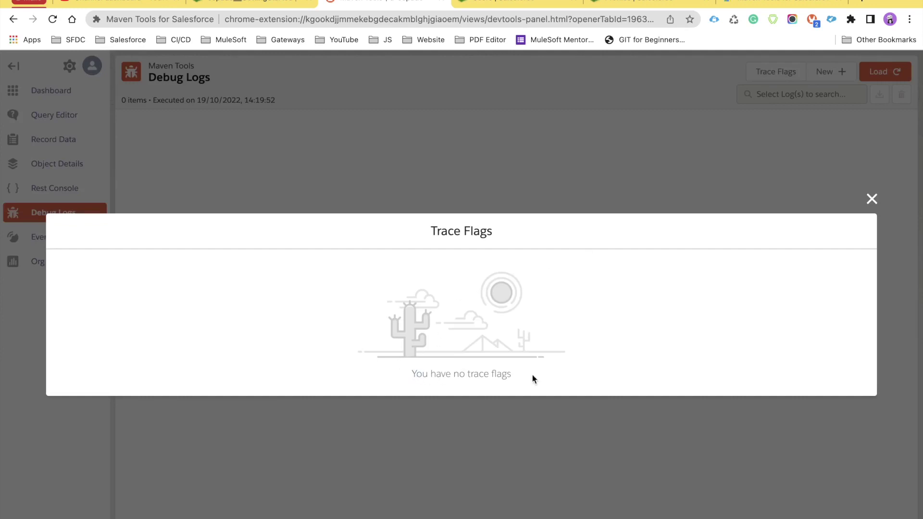
{"action": "left_click", "coordinate": [872, 199]}
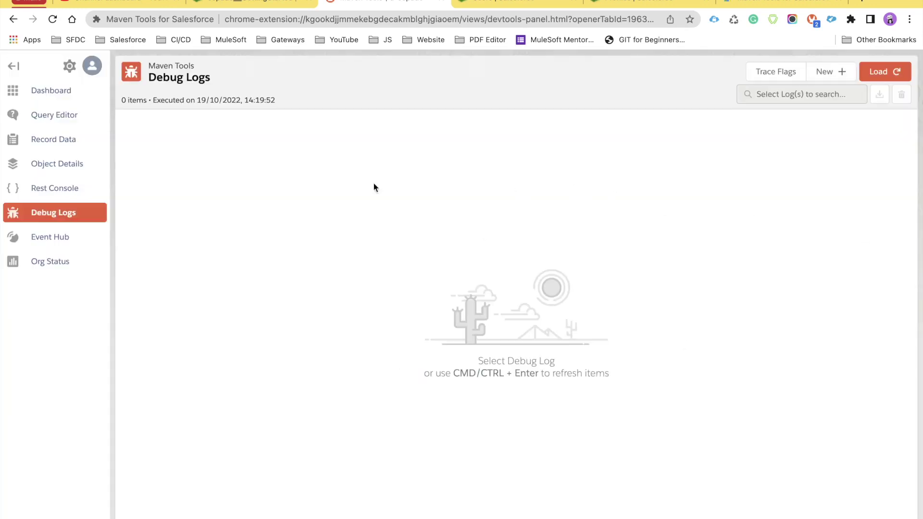
{"action": "left_click", "coordinate": [889, 72]}
Open Event Hub and browse the events available for the Change Data Capture and Generic Events types.
{"action": "left_click", "coordinate": [43, 238]}
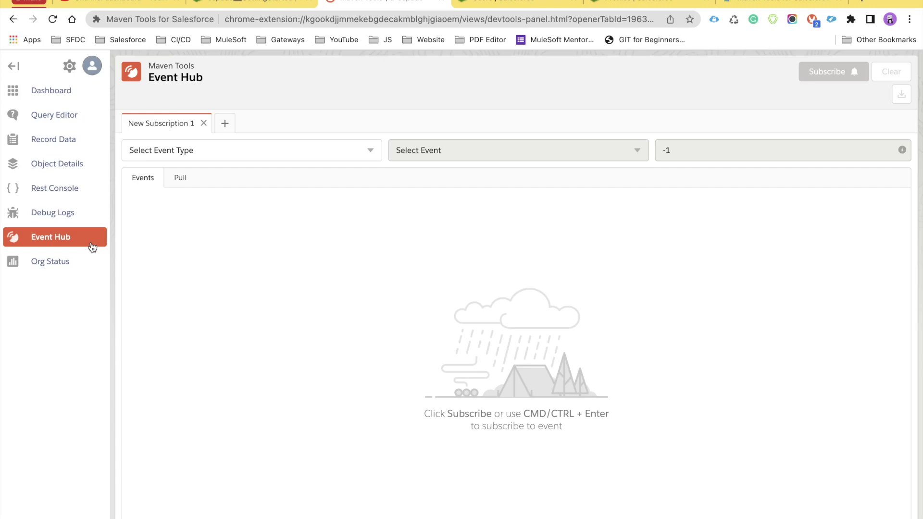
{"action": "left_click", "coordinate": [279, 151]}
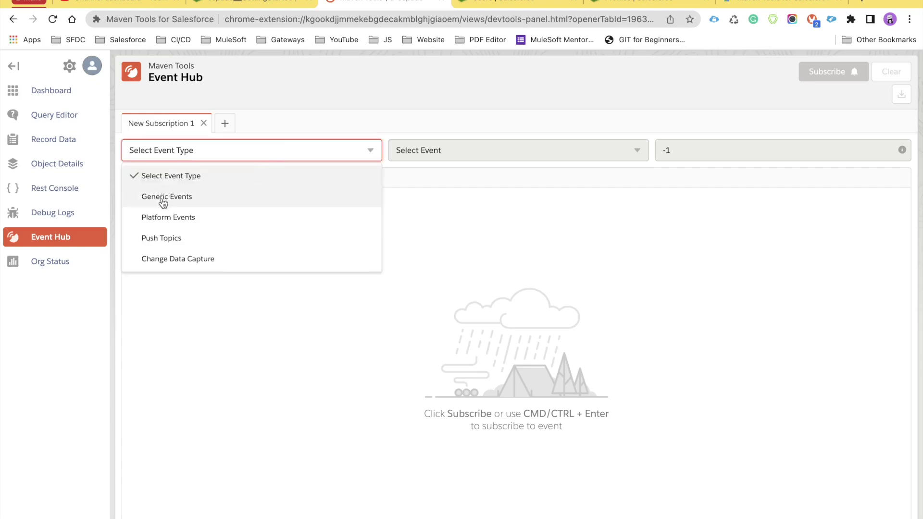
{"action": "left_click", "coordinate": [189, 260]}
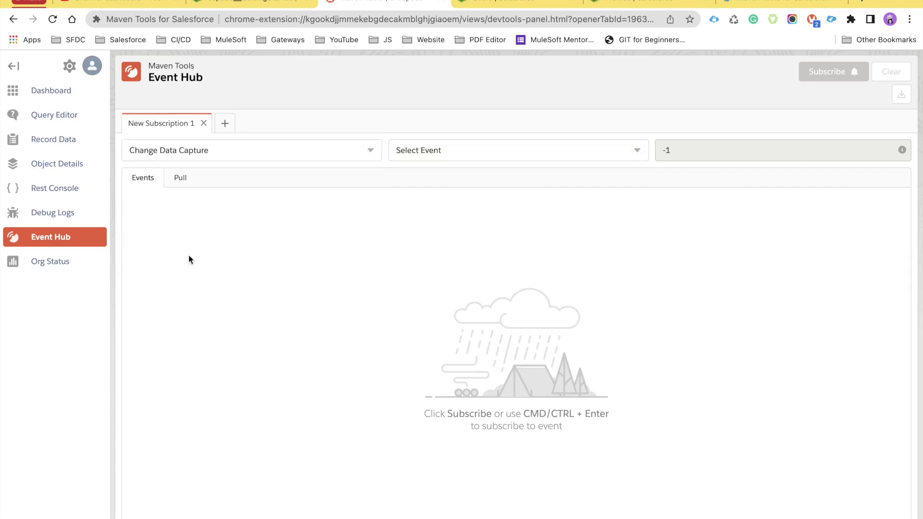
{"action": "left_click", "coordinate": [488, 148]}
{"action": "left_click", "coordinate": [451, 221]}
{"action": "left_click", "coordinate": [231, 155]}
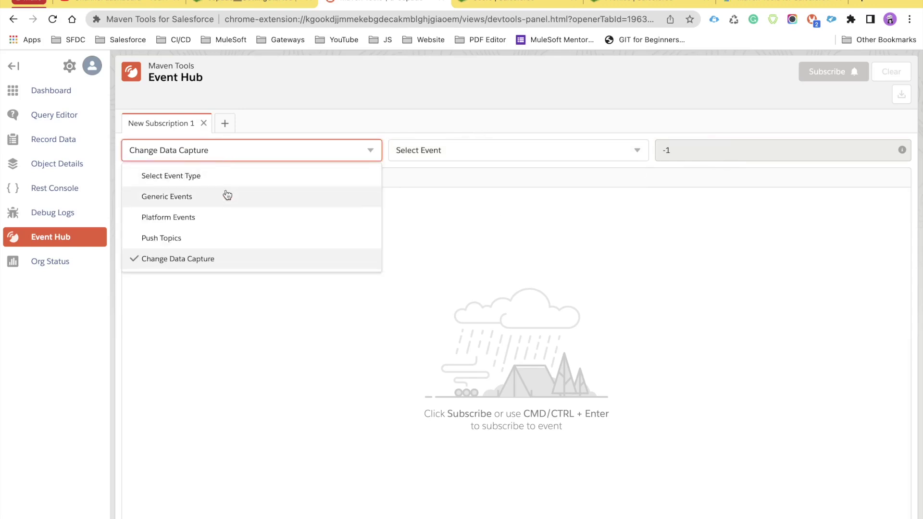
{"action": "left_click", "coordinate": [227, 196]}
{"action": "left_click", "coordinate": [476, 159]}
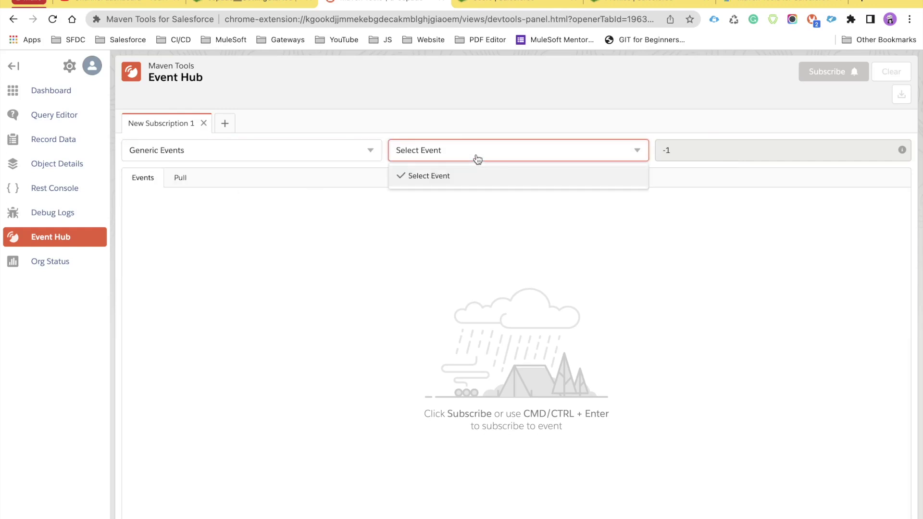
Subscribe to the platform event copado__Event__e with the replay value left at -1.
{"action": "left_click", "coordinate": [201, 157]}
{"action": "left_click", "coordinate": [188, 220]}
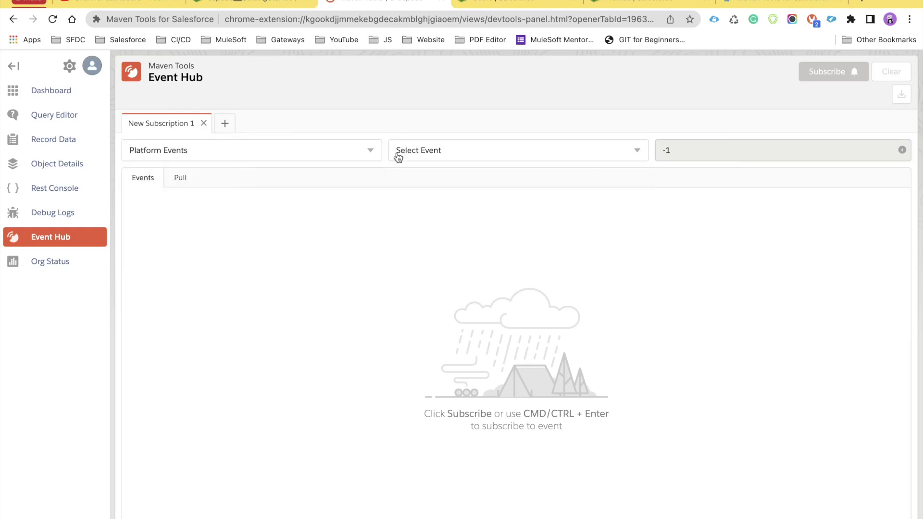
{"action": "left_click", "coordinate": [453, 146]}
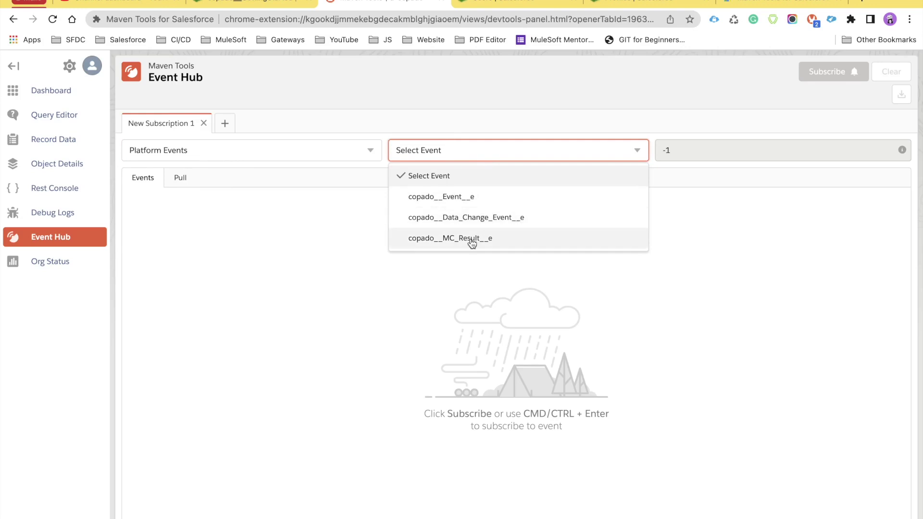
{"action": "left_click", "coordinate": [451, 200]}
{"action": "left_click", "coordinate": [702, 153]}
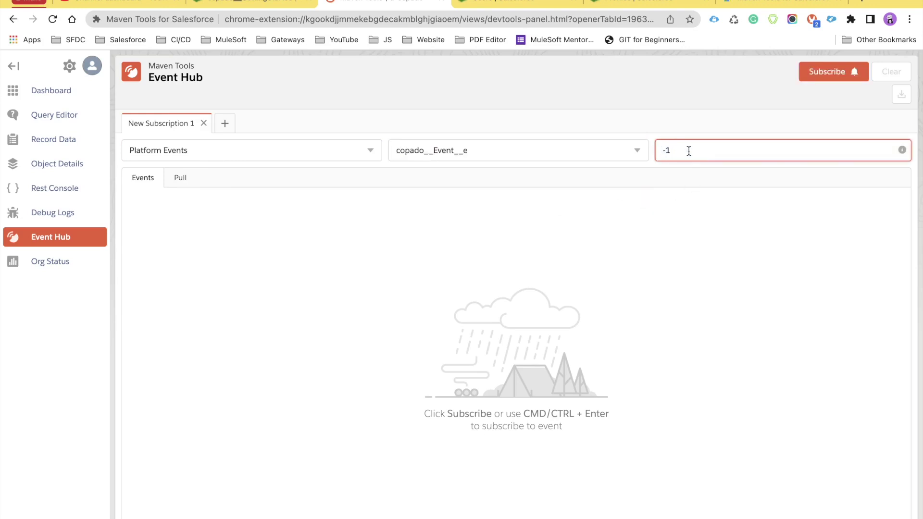
{"action": "left_click", "coordinate": [838, 76]}
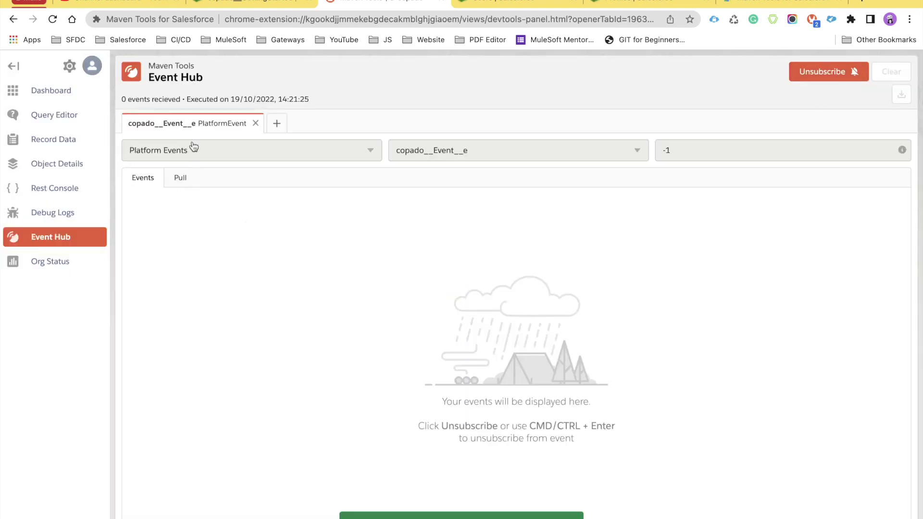
Examine the platform event subscription's pull response, its events view and the subscribed event name.
{"action": "left_click", "coordinate": [176, 180]}
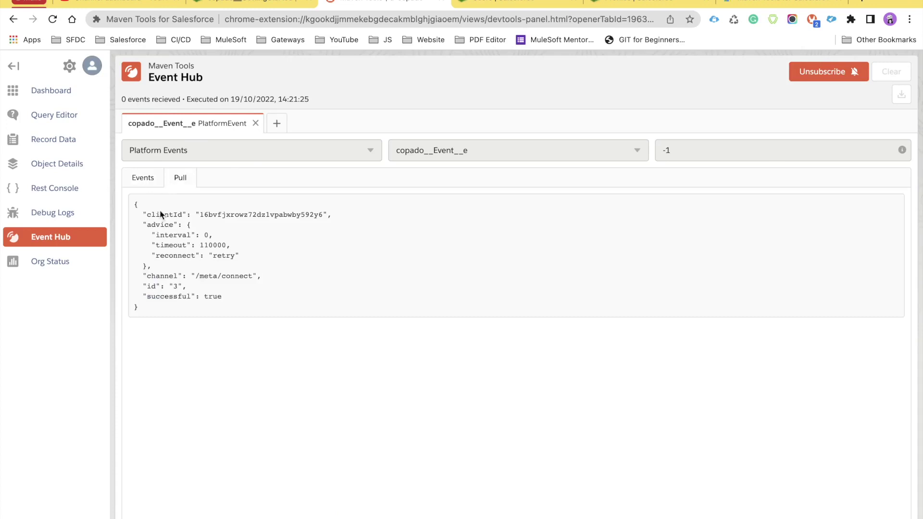
{"action": "left_click_drag", "start_coordinate": [134, 222], "coordinate": [130, 206]}
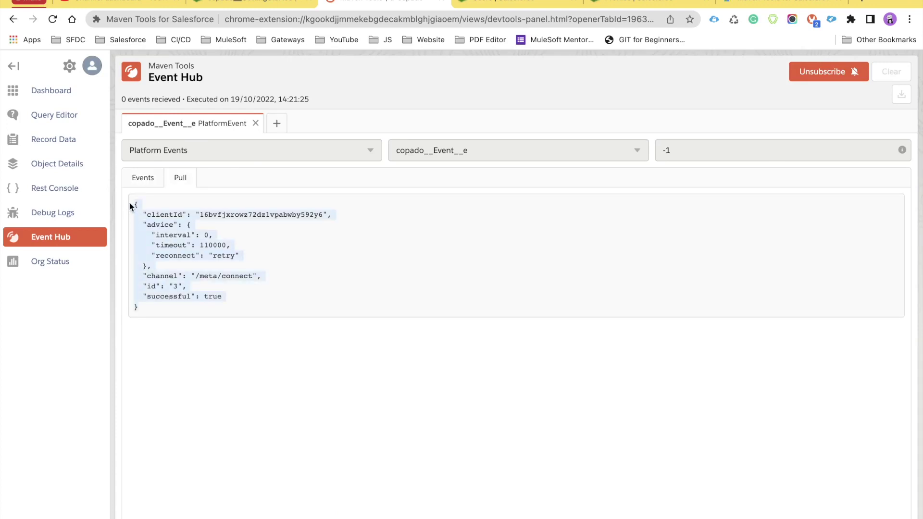
{"action": "left_click", "coordinate": [218, 221]}
{"action": "left_click", "coordinate": [144, 178]}
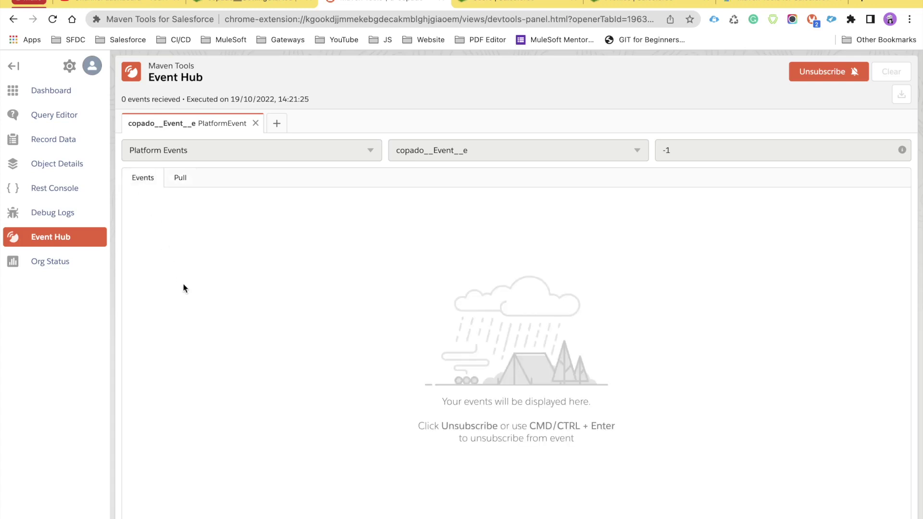
{"action": "left_click_drag", "start_coordinate": [476, 157], "coordinate": [402, 152]}
Add a second subscription with event type Push Topics and event CopadoNotifications.
{"action": "left_click", "coordinate": [275, 124]}
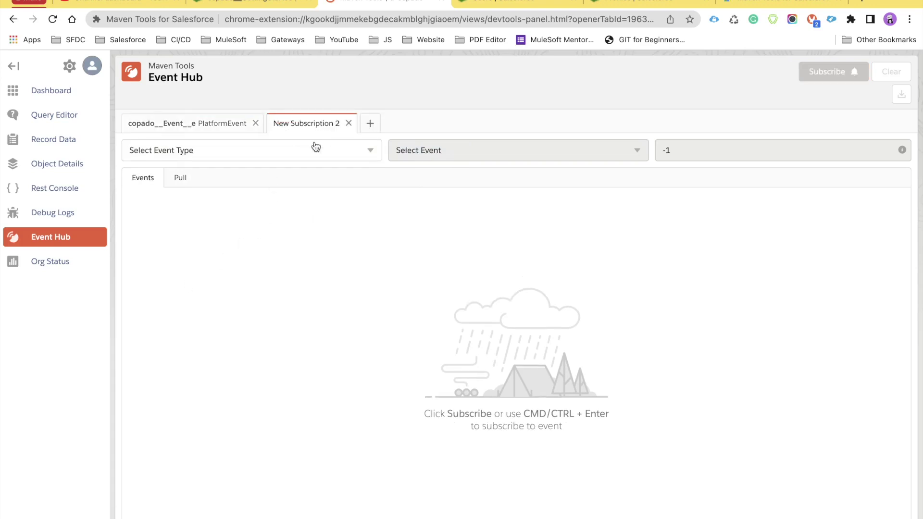
{"action": "left_click", "coordinate": [241, 151]}
{"action": "left_click", "coordinate": [225, 238]}
{"action": "left_click", "coordinate": [522, 148]}
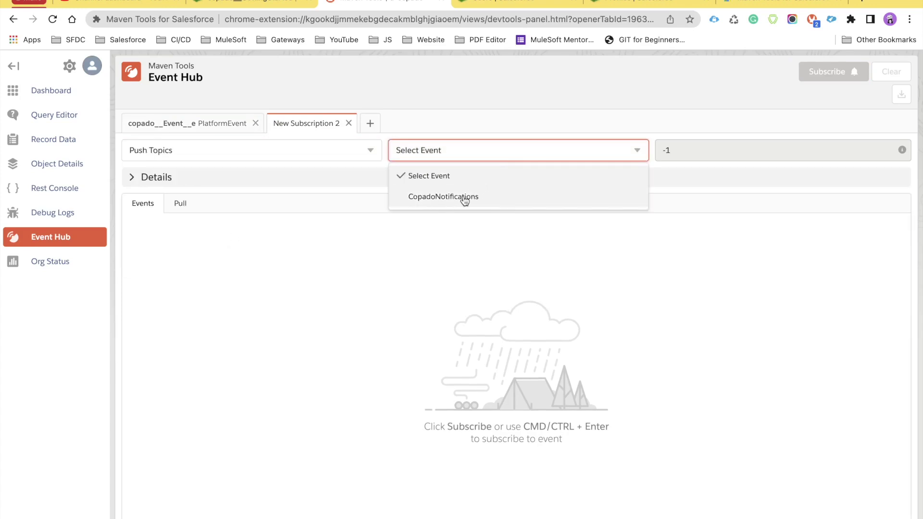
{"action": "left_click", "coordinate": [464, 197]}
Show the push topic's details, highlight its query and subscribe to it.
{"action": "left_click", "coordinate": [150, 178]}
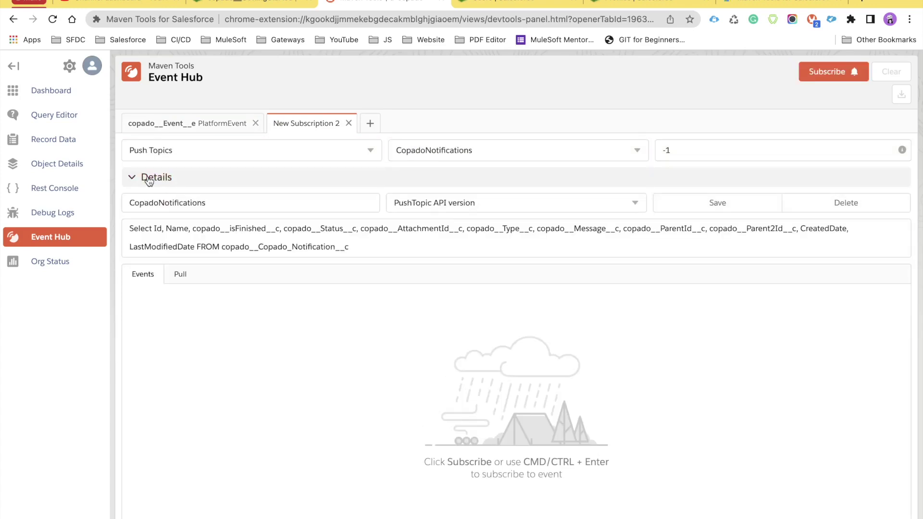
{"action": "left_click_drag", "start_coordinate": [361, 249], "coordinate": [104, 234]}
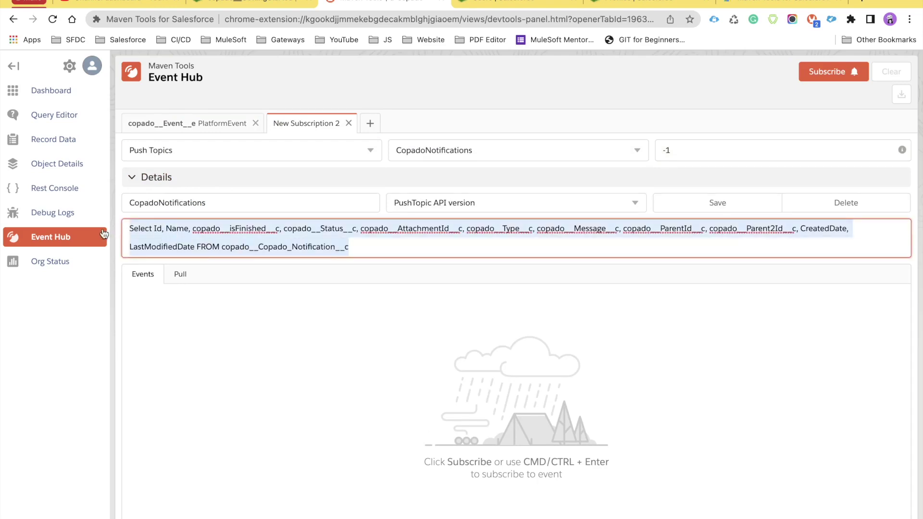
{"action": "left_click", "coordinate": [824, 71]}
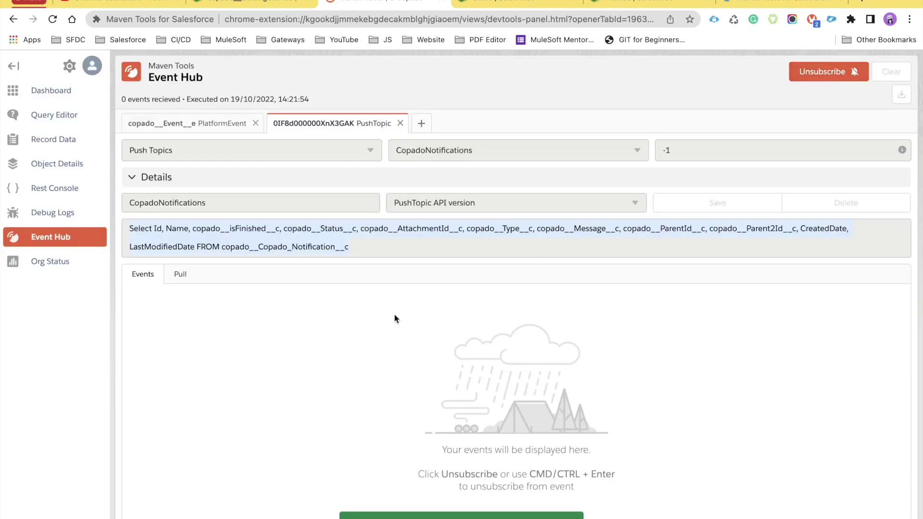
Examine the push topic's pull response and return to the copado__Event__e subscription to highlight its event name.
{"action": "left_click", "coordinate": [181, 275]}
{"action": "left_click_drag", "start_coordinate": [139, 405], "coordinate": [121, 306]}
{"action": "left_click", "coordinate": [195, 131]}
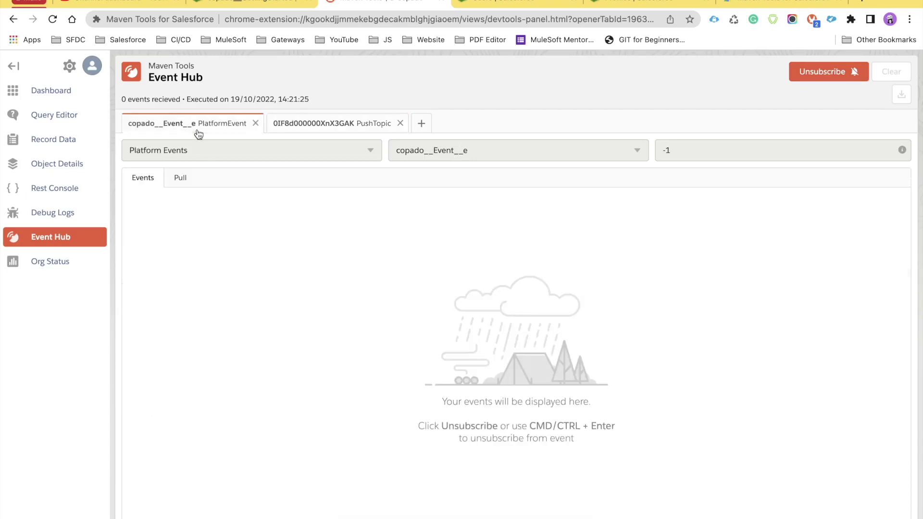
{"action": "left_click_drag", "start_coordinate": [470, 154], "coordinate": [395, 155]}
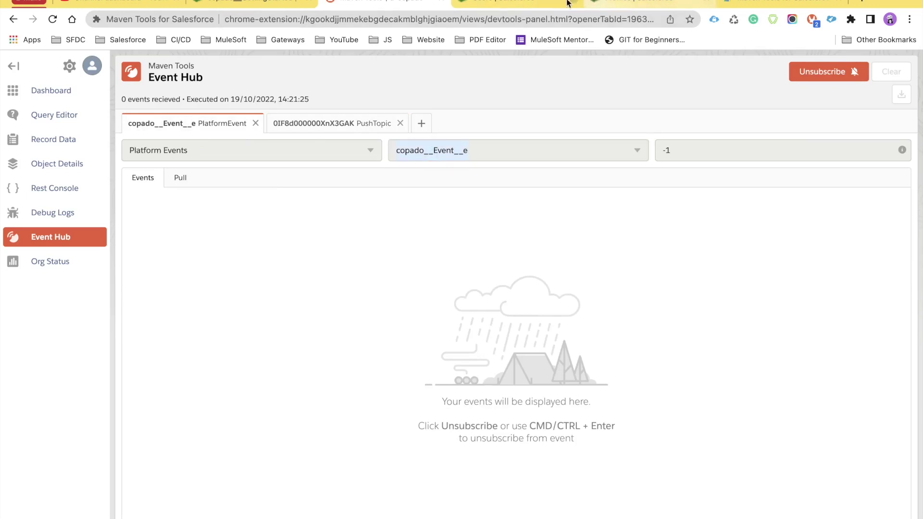
Switch to Salesforce Setup, search for "platfor" and open Platform Events.
{"action": "left_click", "coordinate": [538, 2]}
{"action": "left_click", "coordinate": [24, 126]}
{"action": "type", "text": "d"}
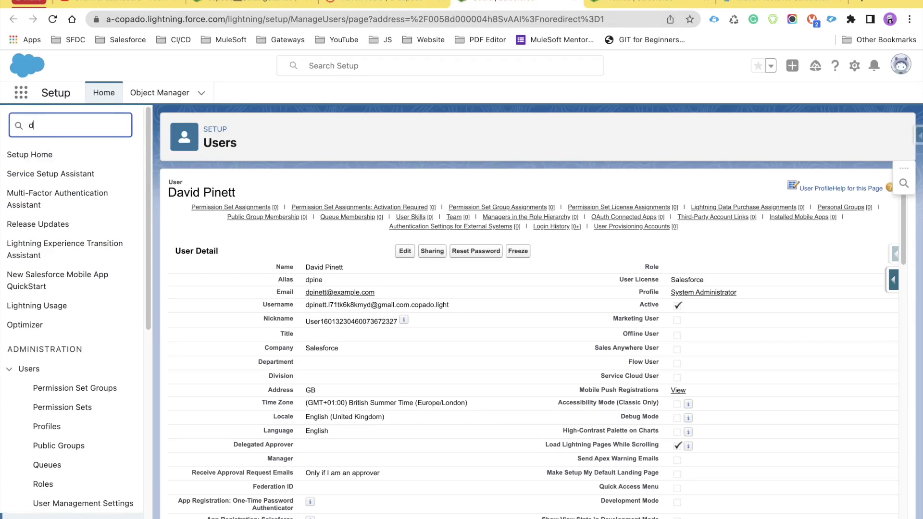
{"action": "key", "text": "BackSpace"}
{"action": "type", "text": "platfor"}
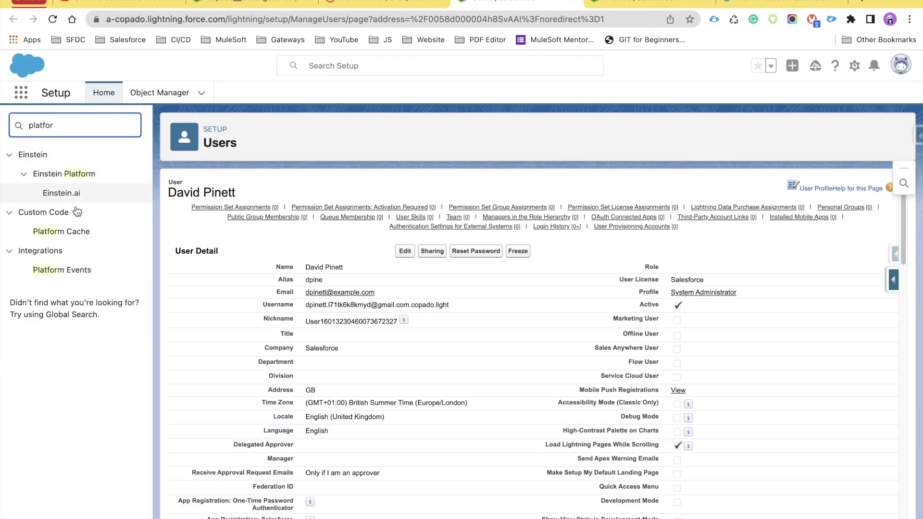
{"action": "left_click", "coordinate": [72, 270]}
Review the fields of the Copado event definition and copy its API name, copado__Event__e.
{"action": "scroll", "coordinate": [385, 370], "scroll_direction": "down", "scroll_amount": 3}
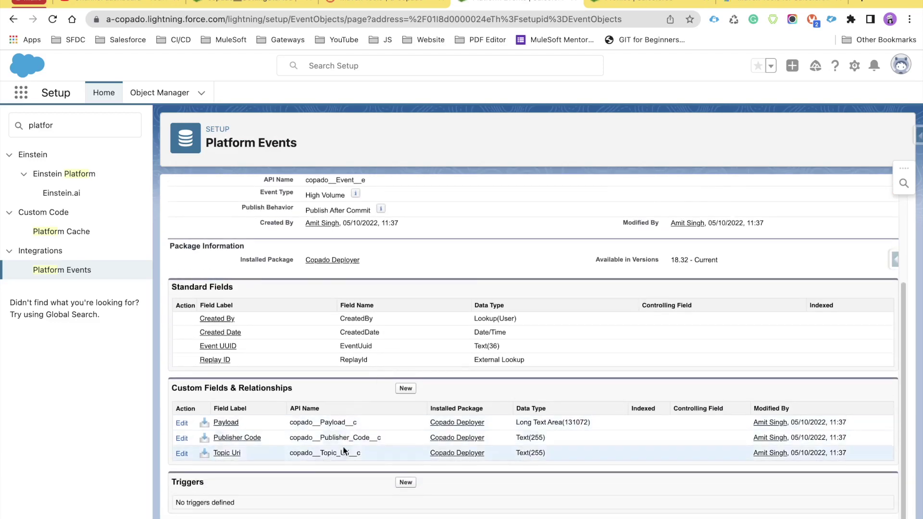
{"action": "scroll", "coordinate": [393, 238], "scroll_direction": "up", "scroll_amount": 1}
{"action": "double_click", "coordinate": [333, 191]}
{"action": "key", "text": "super+c"}
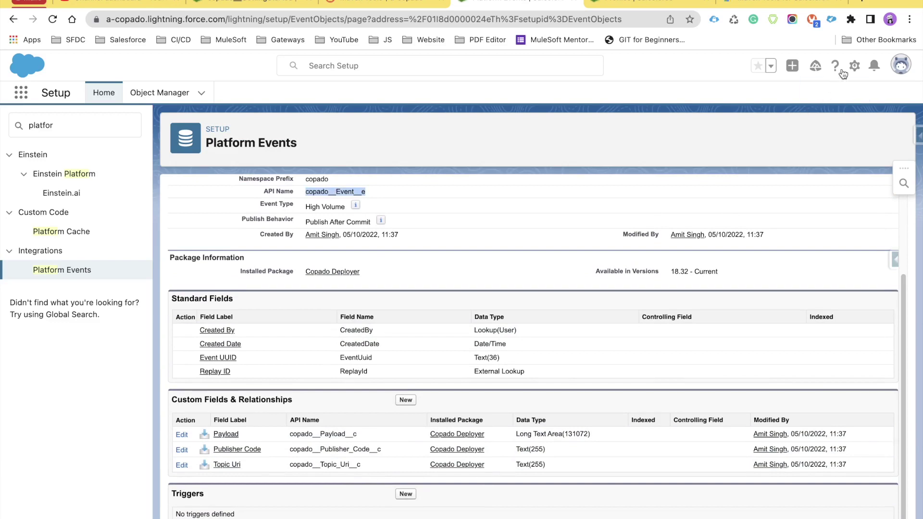
Open the Developer Console and write anonymous Apex declaring copado__Event__e event = new copado__Event__e().
{"action": "left_click", "coordinate": [855, 65]}
{"action": "left_click", "coordinate": [808, 178]}
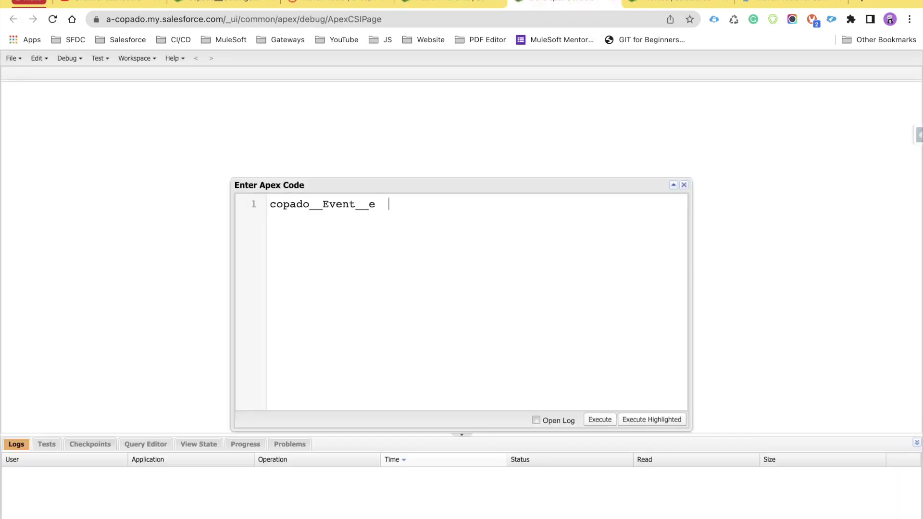
{"action": "type", "text": "event = new"}
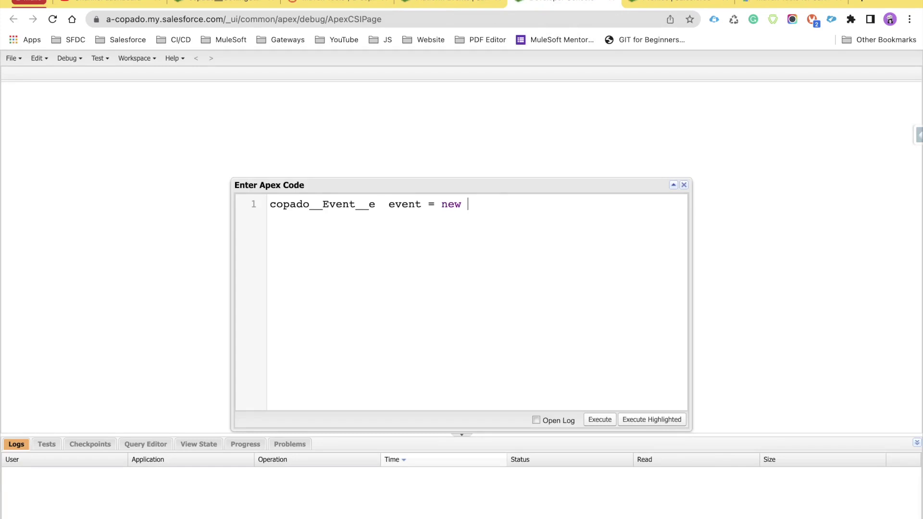
{"action": "key", "text": "super+v"}
{"action": "type", "text": "()"}
{"action": "key", "text": "Return"}
Return to the Copado event definition in Salesforce Setup and copy the Publisher Code field's API name, copado__Publisher_Code__c.
{"action": "left_click", "coordinate": [438, 7]}
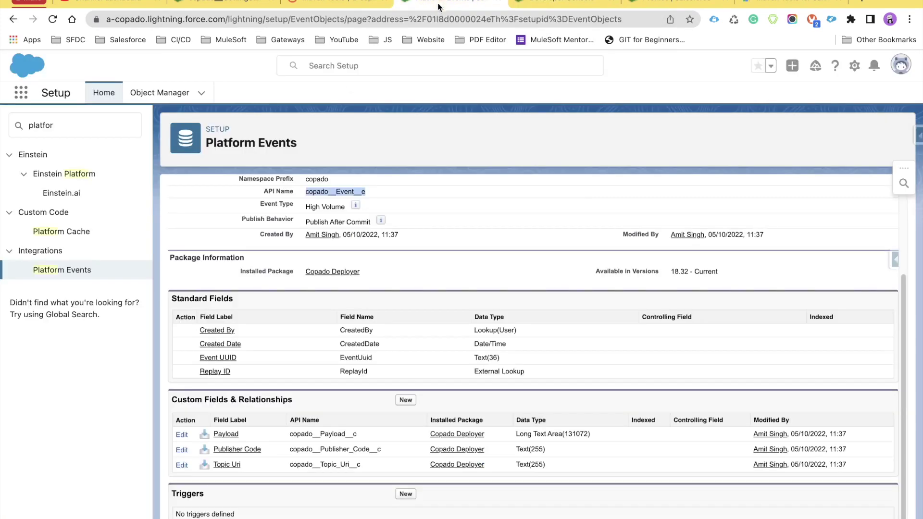
{"action": "double_click", "coordinate": [343, 433]}
{"action": "double_click", "coordinate": [331, 448]}
{"action": "key", "text": "super+c"}
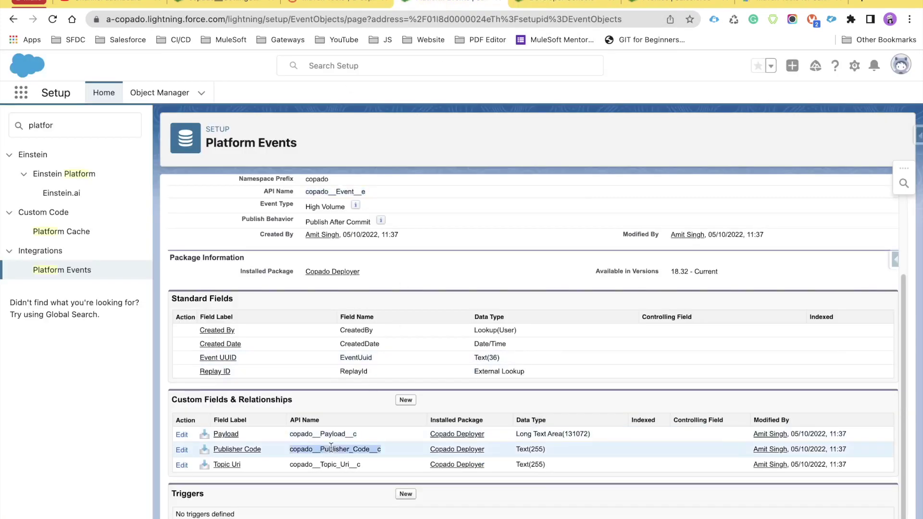
In the Developer Console's Apex code, set copado__Publisher_Code__c = '23534' inside the new copado__Event__e constructor.
{"action": "left_click", "coordinate": [534, 4]}
{"action": "left_click", "coordinate": [600, 206]}
{"action": "key", "text": "Return"}
{"action": "key", "text": "super+v"}
{"action": "type", "text": "= '23534'"}
Add the statement EventBus.publish(event); below the constructor and execute the anonymous Apex code.
{"action": "key", "text": "Return"}
{"action": "type", "text": "Ene"}
{"action": "key", "text": "BackSpace"}
{"action": "key", "text": "BackSpace"}
{"action": "type", "text": "v"}
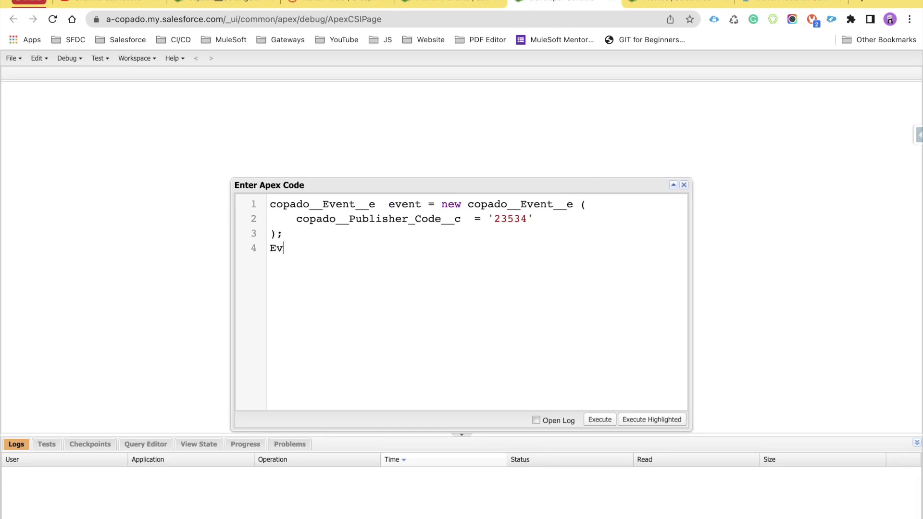
{"action": "type", "text": "entBus.publish(event);"}
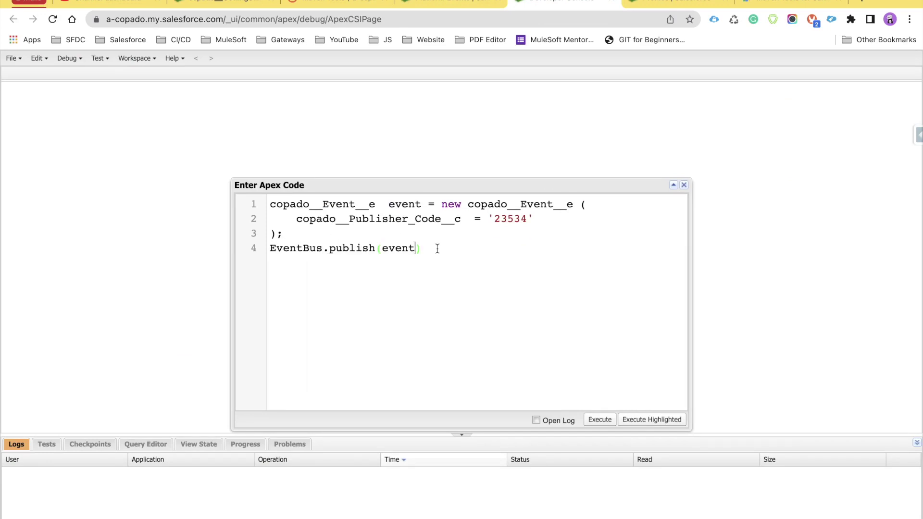
{"action": "left_click_drag", "start_coordinate": [435, 248], "coordinate": [252, 206]}
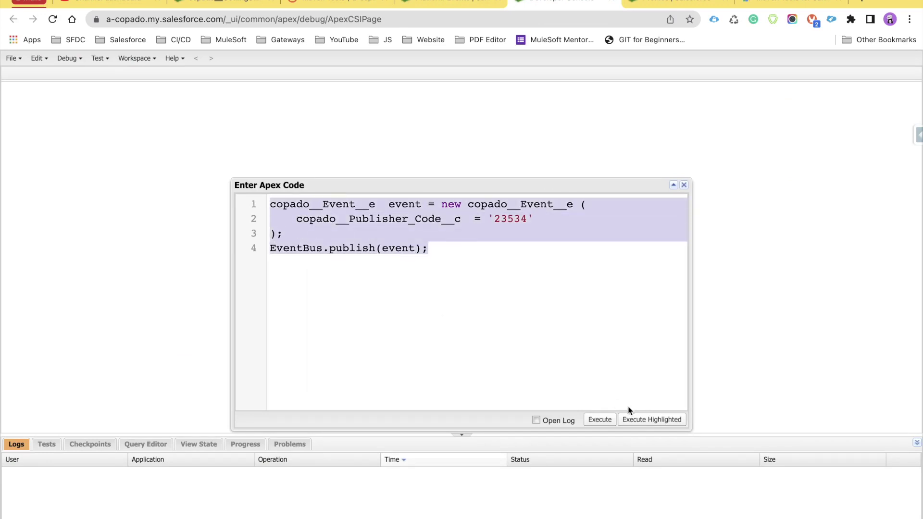
{"action": "left_click", "coordinate": [599, 420]}
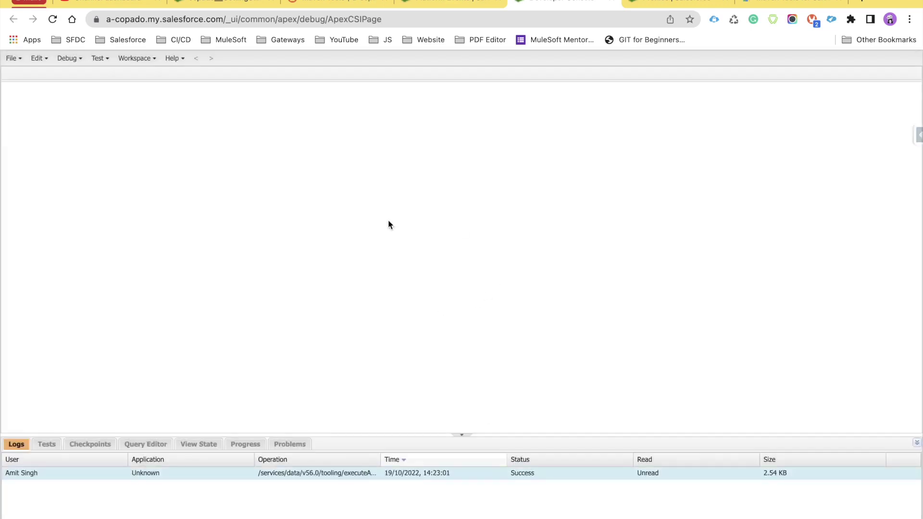
Switch to the Maven Tools Event Hub and examine the JSON of the received copado__Event__e event.
{"action": "left_click", "coordinate": [334, 11]}
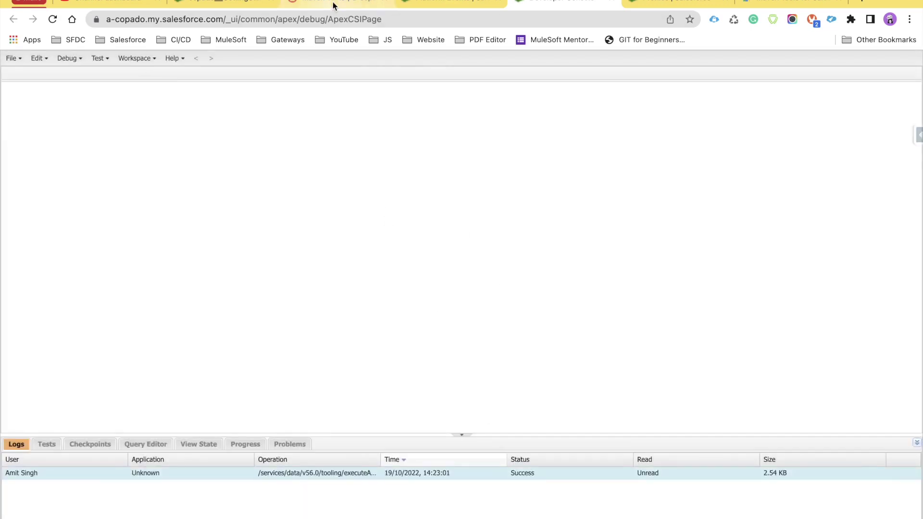
{"action": "left_click_drag", "start_coordinate": [132, 200], "coordinate": [173, 376]}
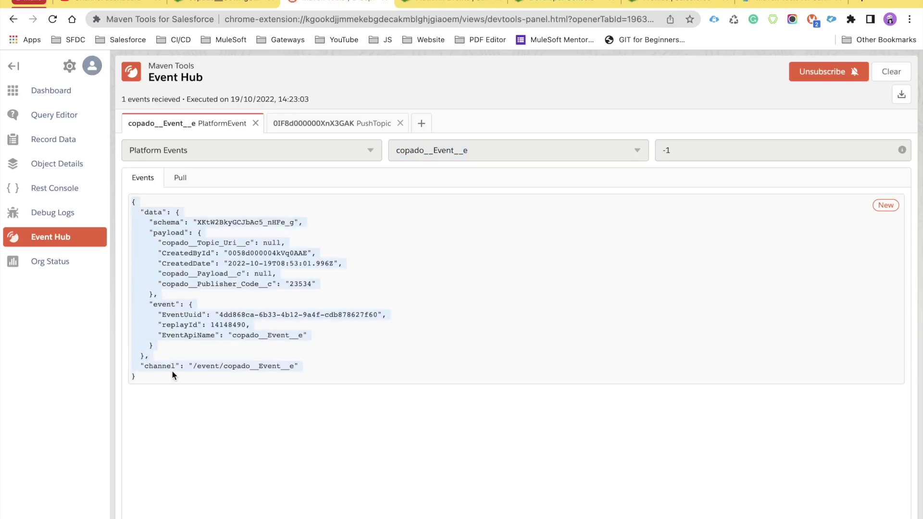
{"action": "left_click", "coordinate": [219, 306]}
{"action": "left_click_drag", "start_coordinate": [133, 199], "coordinate": [166, 374]}
Open Org Status and review the org's hourly, daily, monthly and other limits.
{"action": "left_click", "coordinate": [54, 262]}
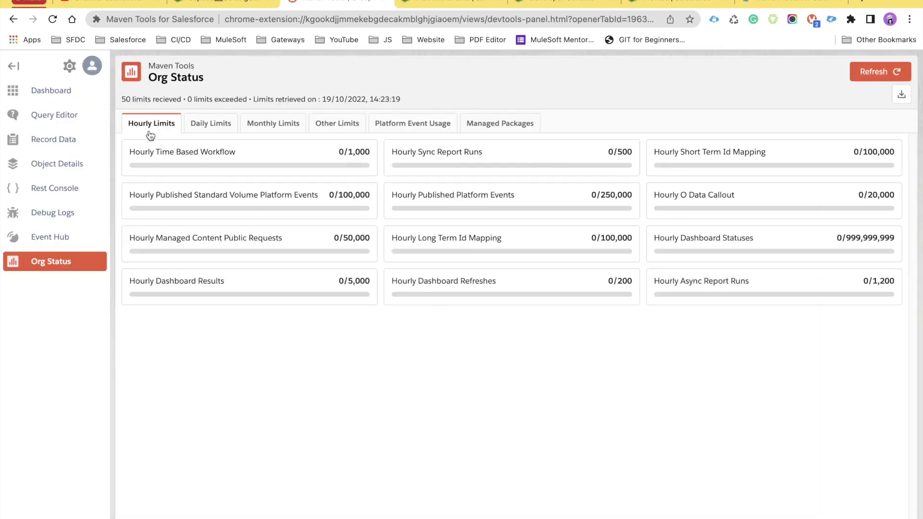
{"action": "left_click", "coordinate": [204, 125]}
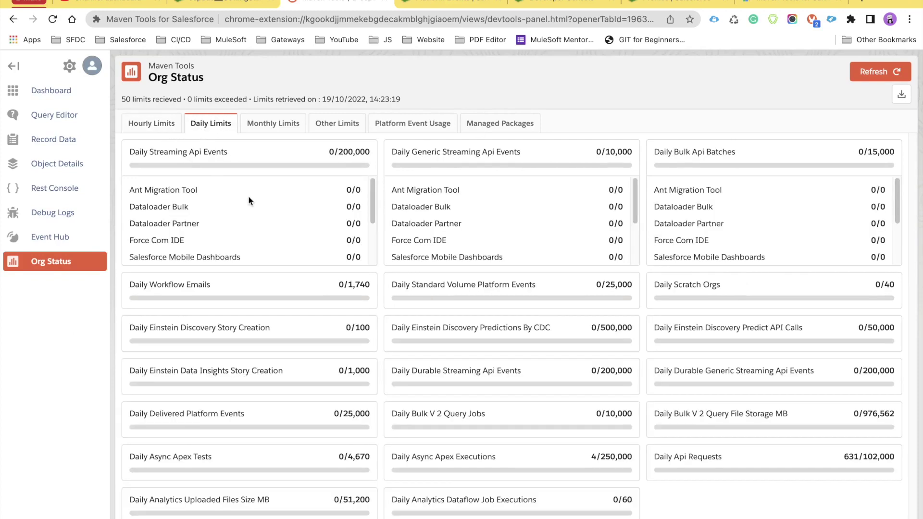
{"action": "scroll", "coordinate": [248, 196], "scroll_direction": "down", "scroll_amount": 3}
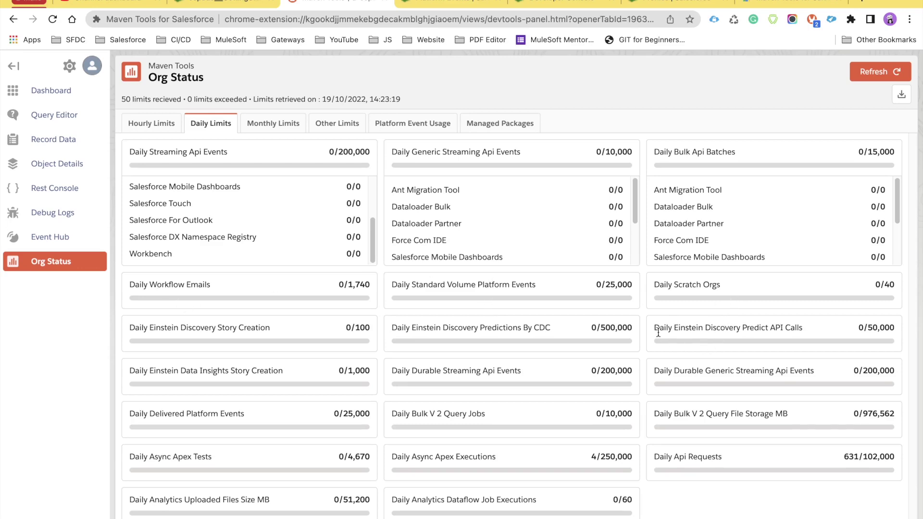
{"action": "left_click", "coordinate": [269, 130]}
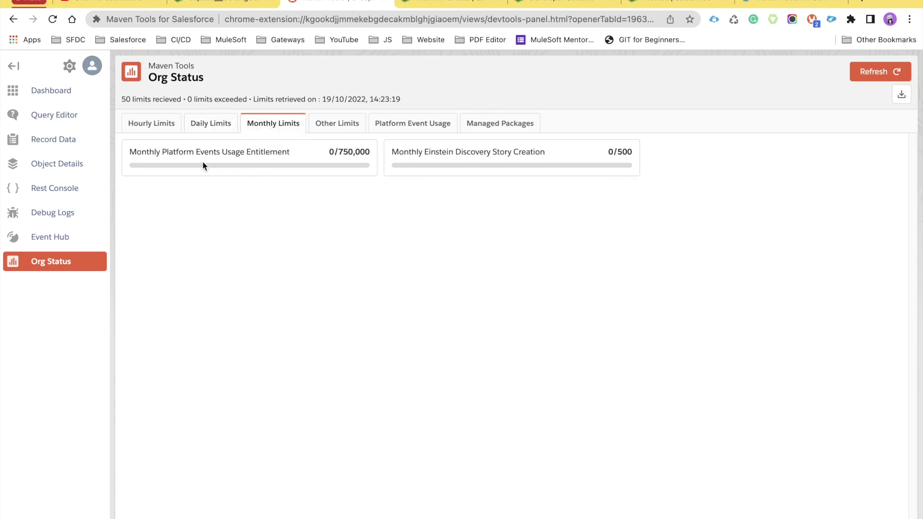
{"action": "left_click", "coordinate": [318, 126]}
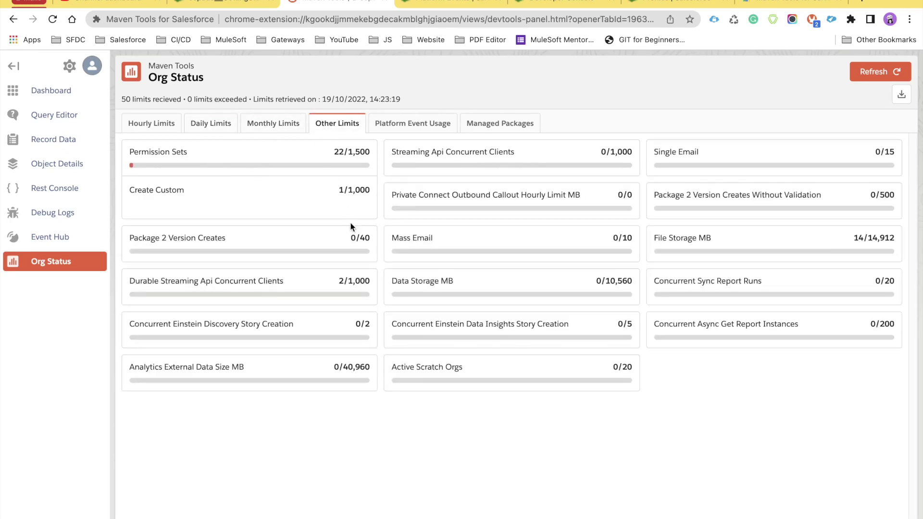
Show the platform event usage queries and run the Event Usage Metrics for the Last 24 Hours query.
{"action": "left_click", "coordinate": [421, 124]}
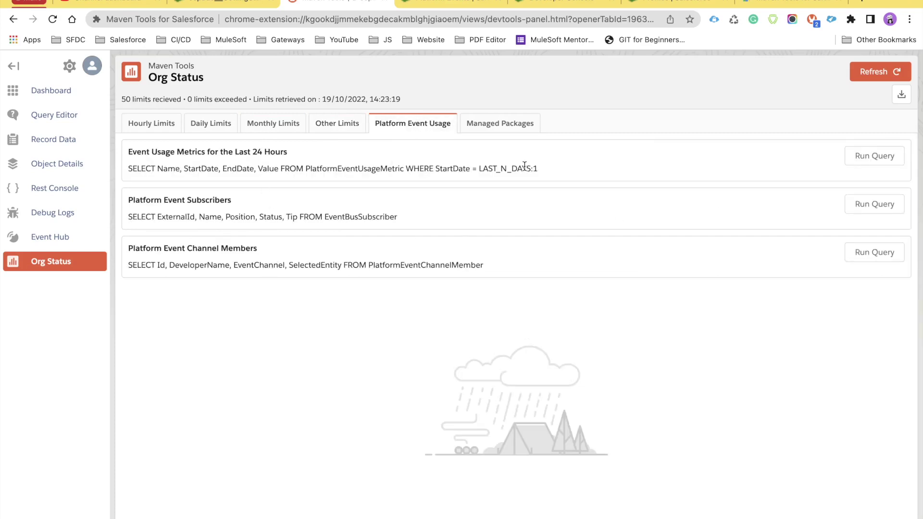
{"action": "left_click", "coordinate": [880, 156]}
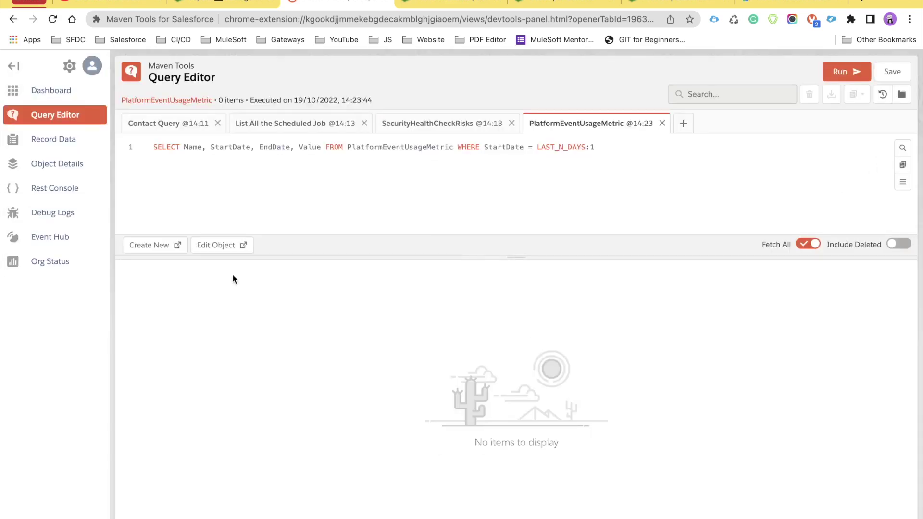
{"action": "left_click", "coordinate": [854, 72]}
Return to Org Status to view the managed package queries, and revisit the daily and hourly limits.
{"action": "left_click", "coordinate": [57, 262]}
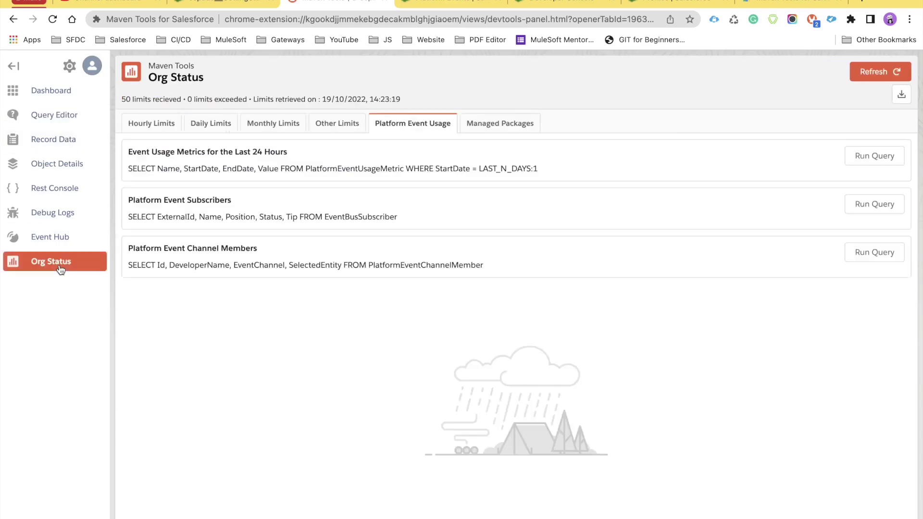
{"action": "left_click", "coordinate": [506, 129]}
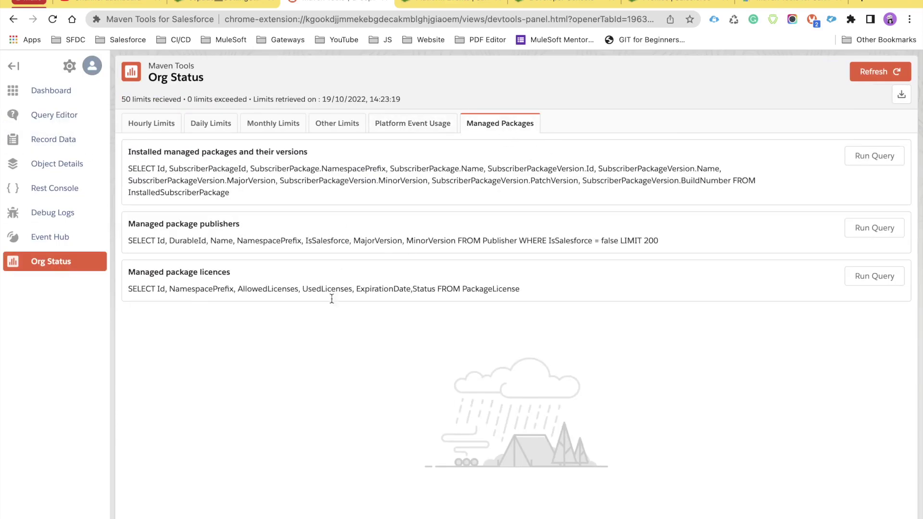
{"action": "left_click", "coordinate": [214, 126]}
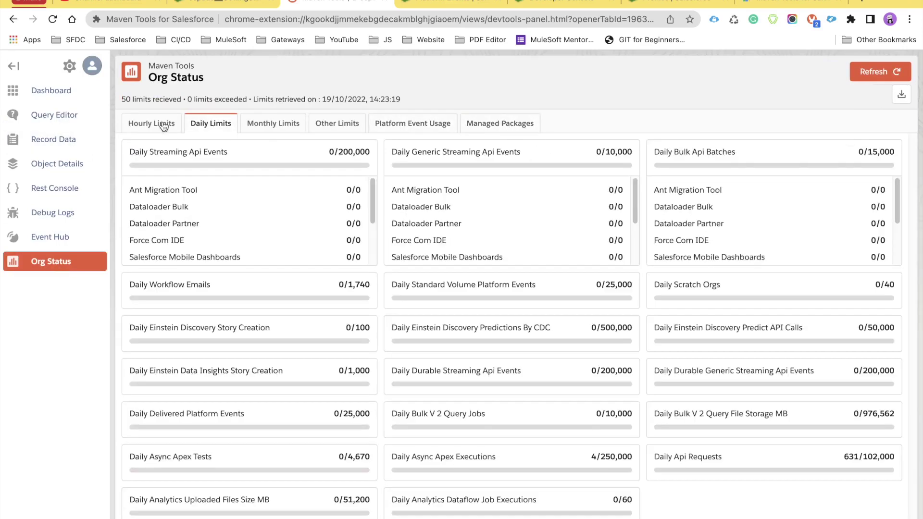
{"action": "left_click", "coordinate": [169, 123]}
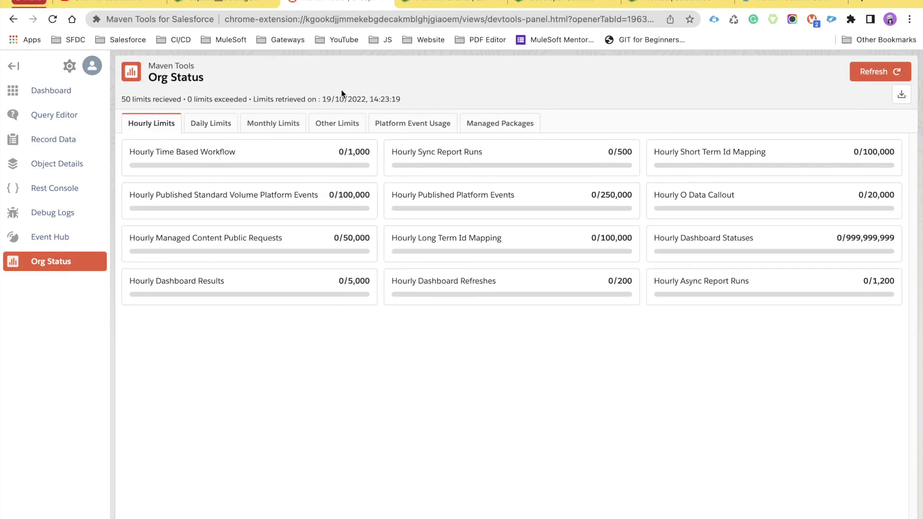